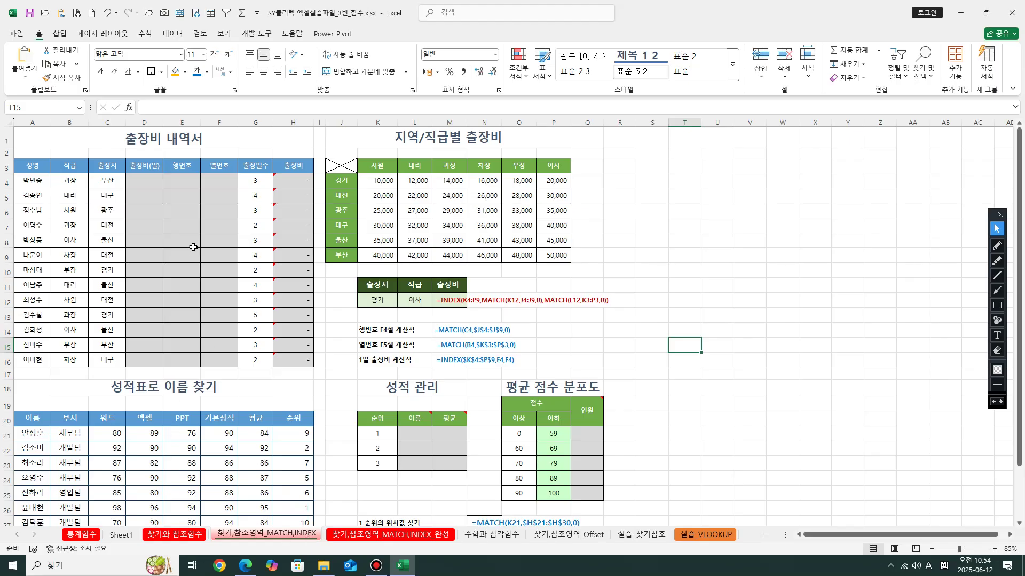
{"action": "left_click", "coordinate": [139, 176]}
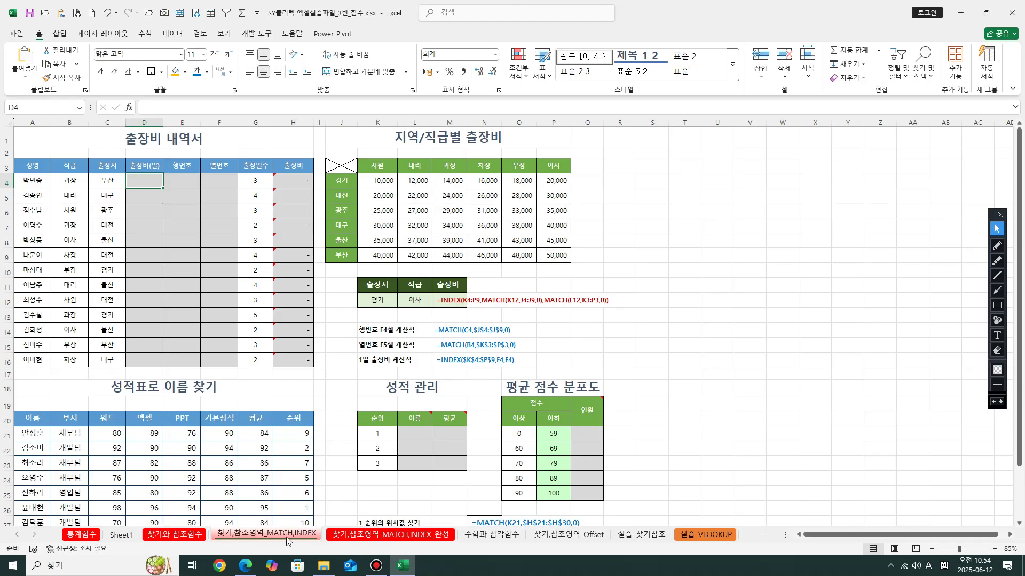
{"action": "left_click", "coordinate": [146, 140]}
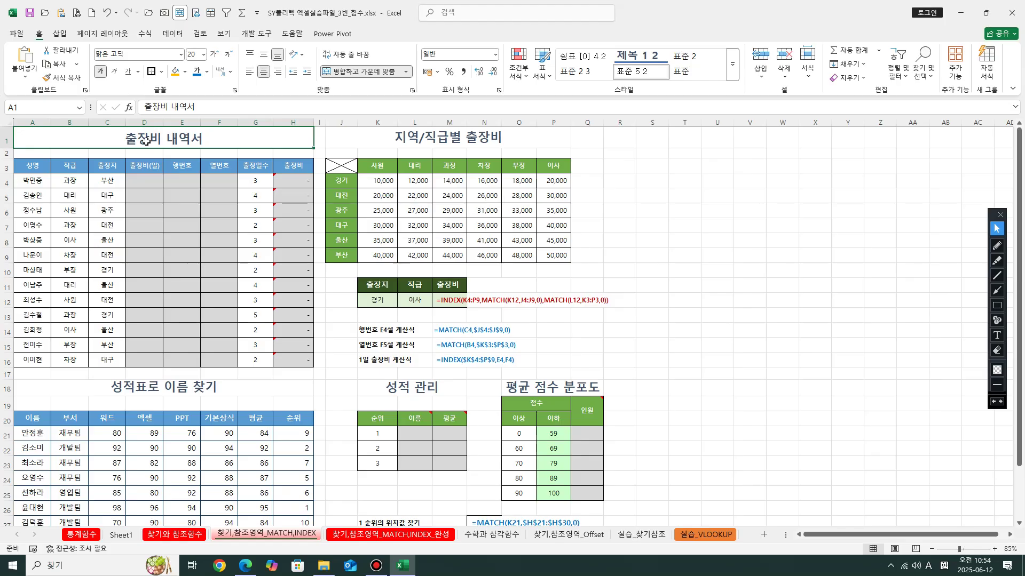
{"action": "left_click", "coordinate": [153, 180]}
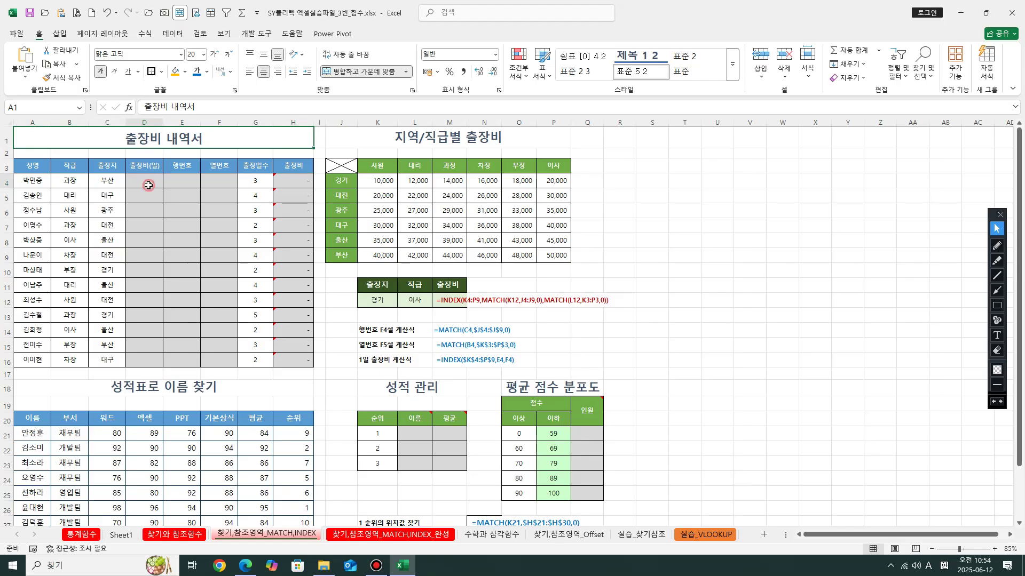
Fill the 직급 cell B4 with orange and the 출장지 cell C4 with yellow
{"action": "left_click", "coordinate": [58, 181]}
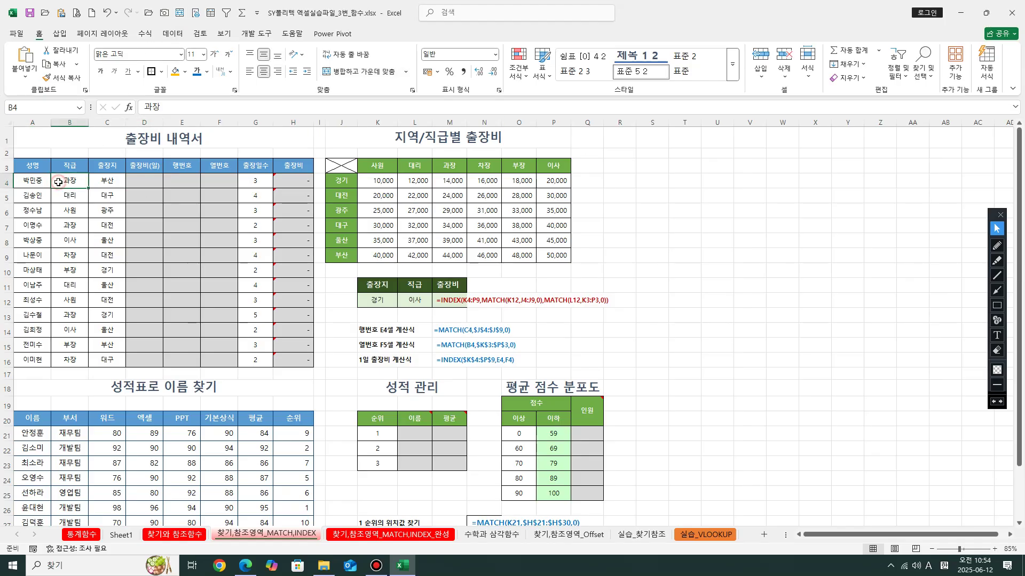
{"action": "left_click", "coordinate": [175, 72]}
{"action": "left_click", "coordinate": [109, 187]}
{"action": "left_click", "coordinate": [185, 71]}
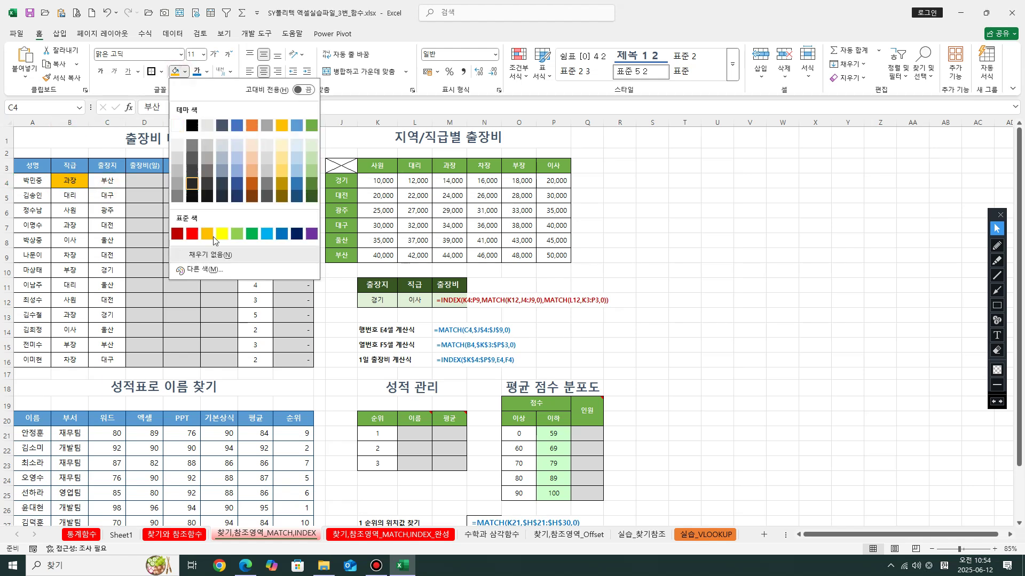
{"action": "left_click", "coordinate": [221, 234]}
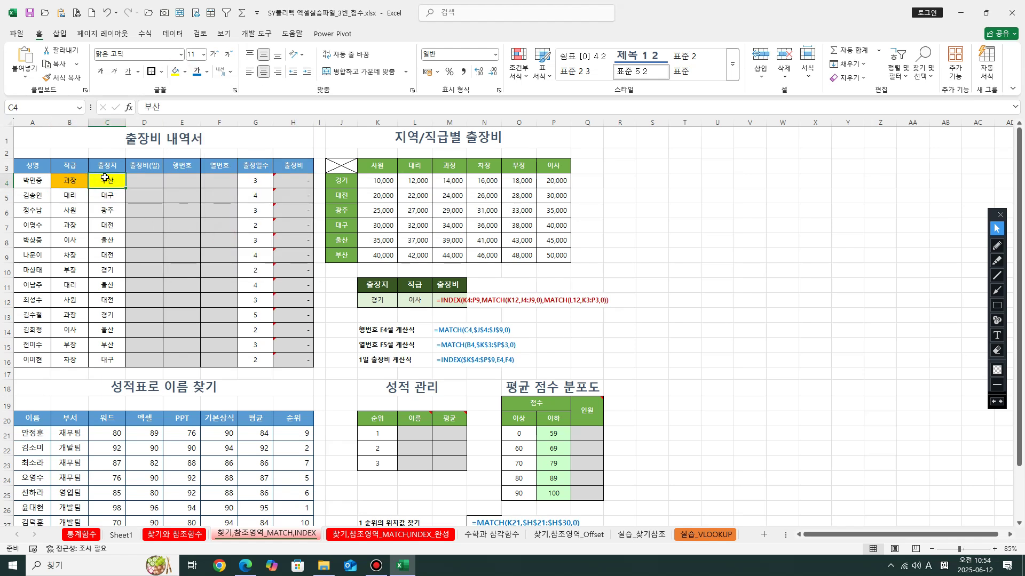
{"action": "left_click", "coordinate": [145, 181]}
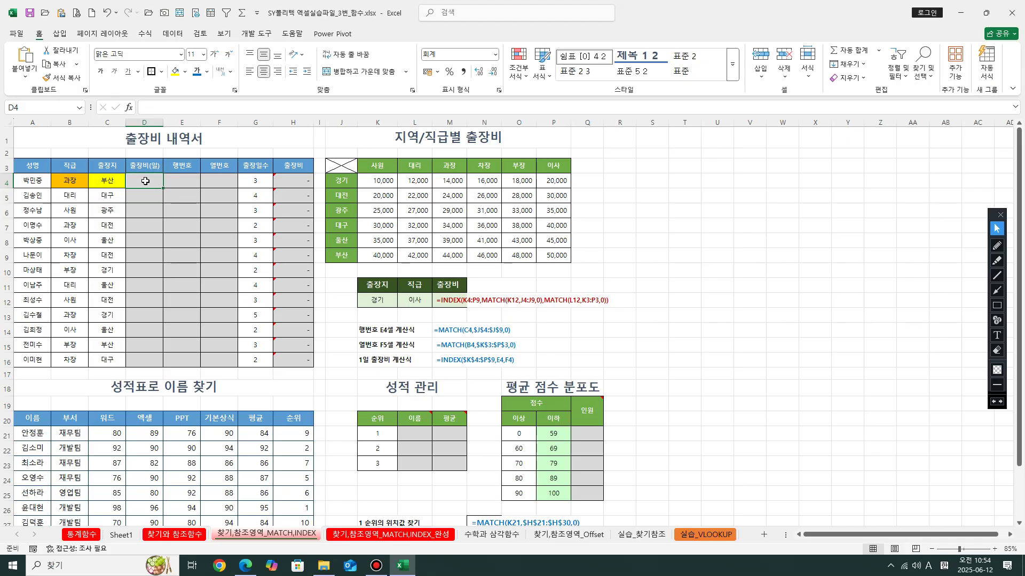
{"action": "left_click", "coordinate": [190, 178]}
{"action": "left_click", "coordinate": [229, 180]}
{"action": "left_click", "coordinate": [185, 179]}
{"action": "left_click", "coordinate": [217, 179]}
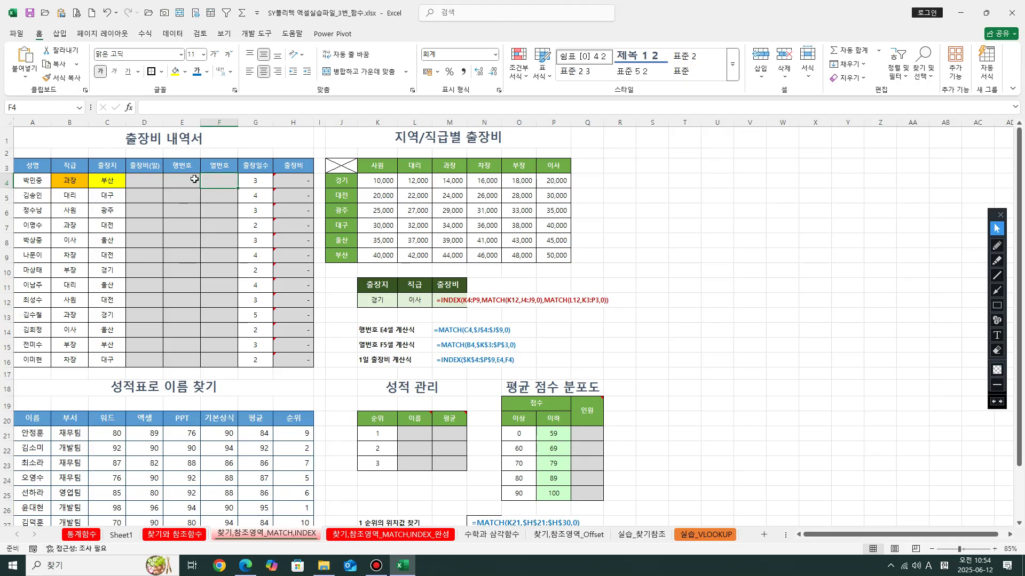
{"action": "left_click", "coordinate": [67, 184]}
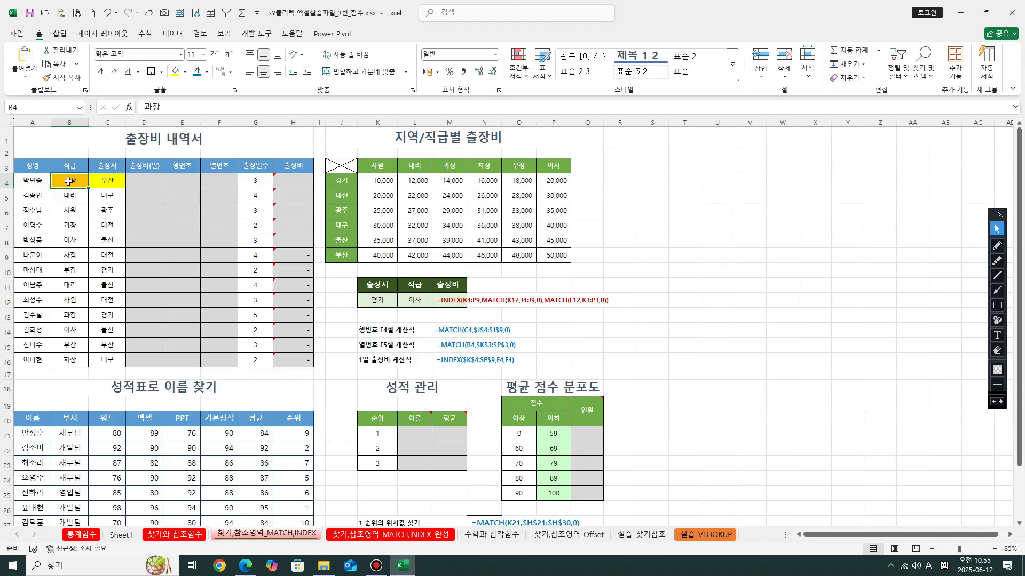
Annotate the screen with a blue rectangle around the rank headers K3:P3 and a red arrow pointing to it from the 직급 header
{"action": "left_click_drag", "start_coordinate": [378, 167], "coordinate": [560, 166]}
{"action": "left_click", "coordinate": [996, 306]}
{"action": "mouse_move", "coordinate": [355, 156]}
{"action": "left_mouse_down"}
{"action": "mouse_move", "coordinate": [433, 174]}
{"action": "mouse_move", "coordinate": [573, 182]}
{"action": "mouse_move", "coordinate": [571, 174]}
{"action": "left_mouse_up"}
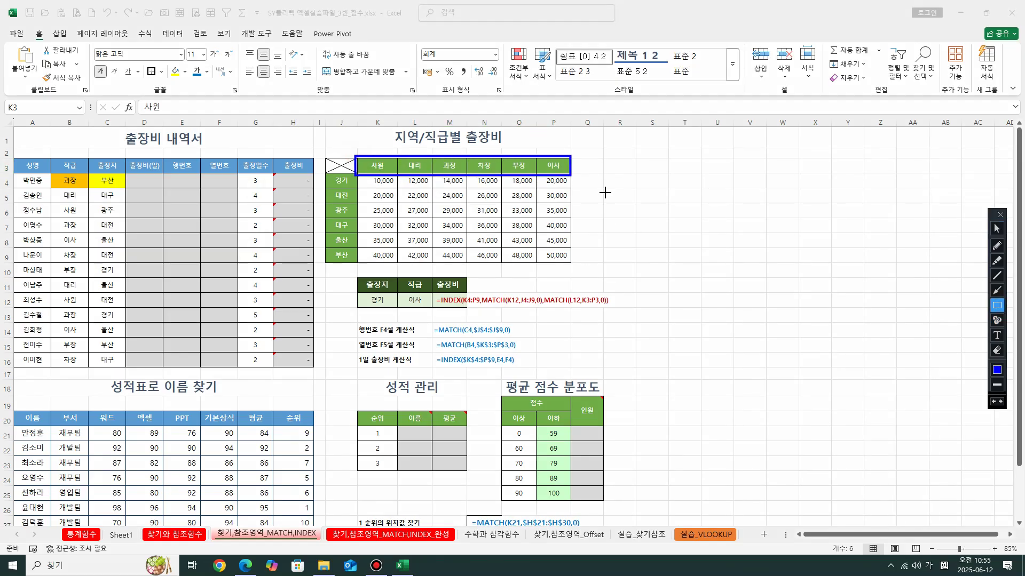
{"action": "left_click", "coordinate": [997, 292]}
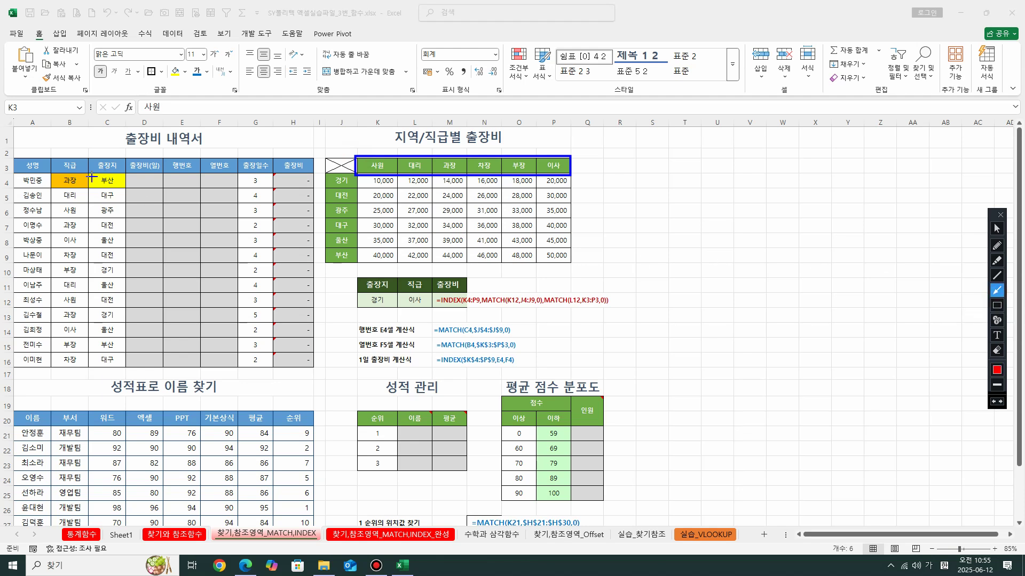
{"action": "left_click_drag", "start_coordinate": [78, 160], "coordinate": [354, 159]}
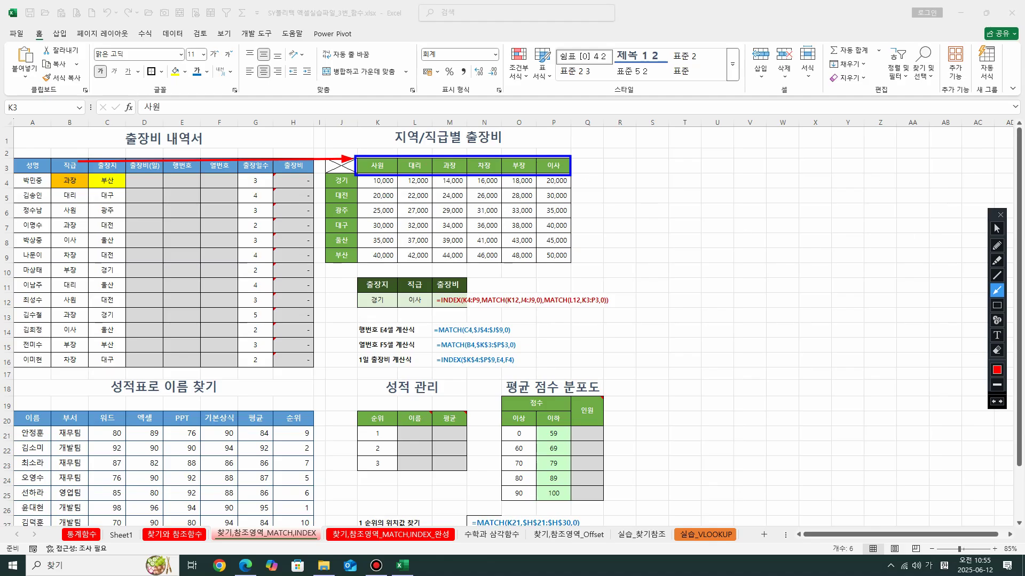
{"action": "left_click", "coordinate": [997, 235]}
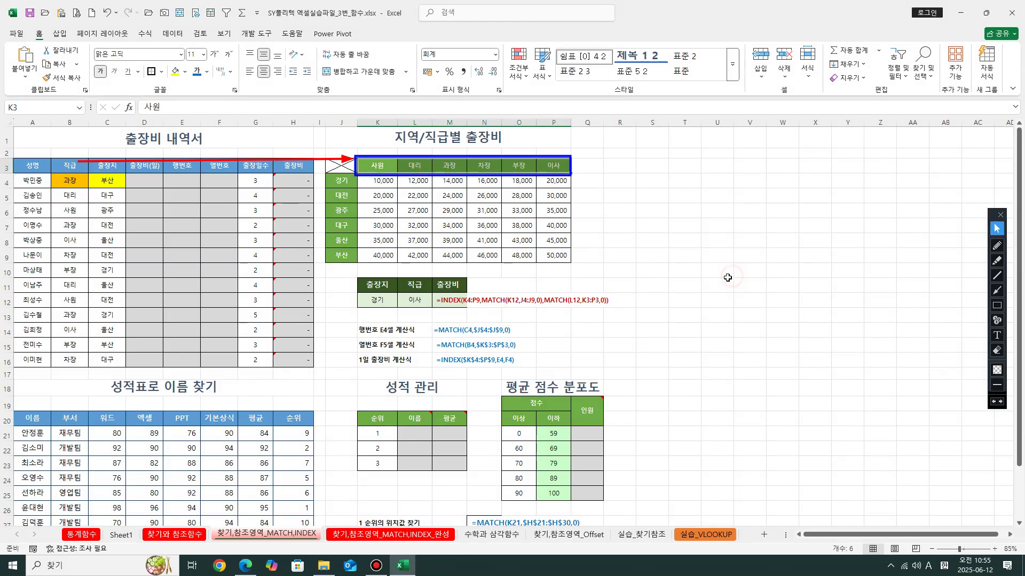
Examine how the destination in C4, the 행번호 cell E4 and the region list J4:J9 relate
{"action": "left_click", "coordinate": [103, 182]}
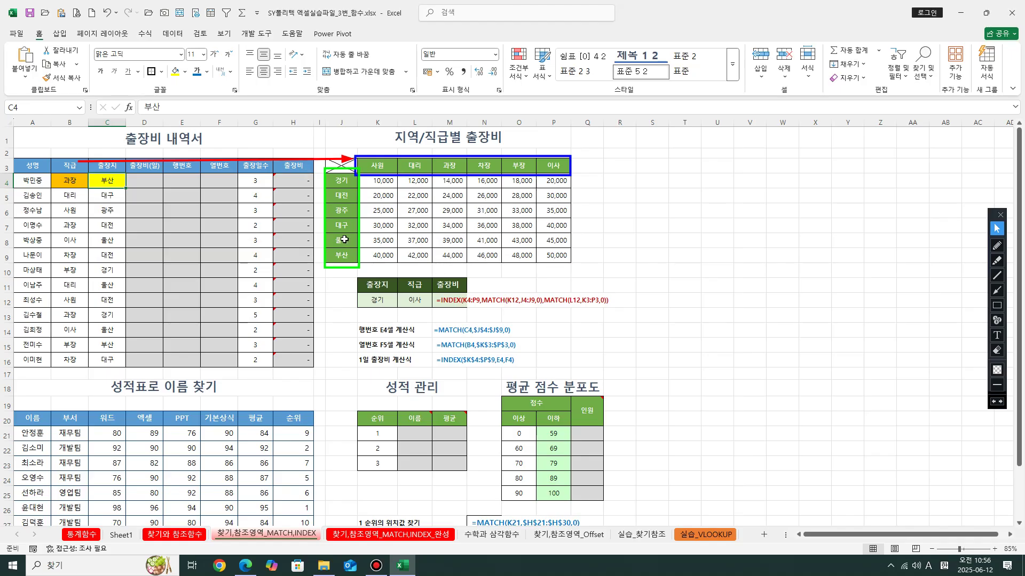
{"action": "left_click_drag", "start_coordinate": [32, 122], "coordinate": [541, 124]}
{"action": "left_click", "coordinate": [24, 165]}
{"action": "left_click_drag", "start_coordinate": [6, 140], "coordinate": [5, 438]}
{"action": "left_click", "coordinate": [255, 285]}
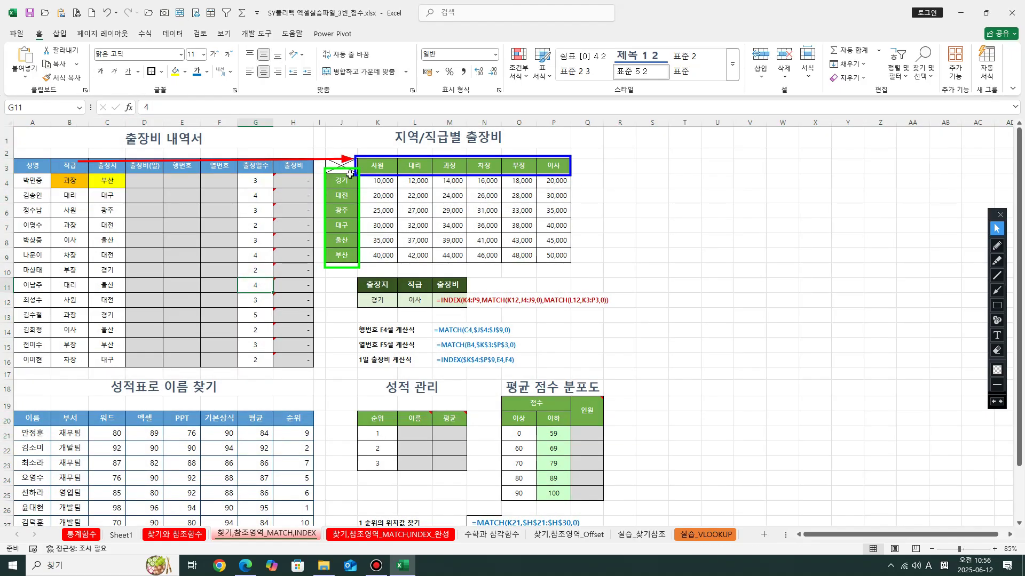
{"action": "left_click", "coordinate": [183, 181]}
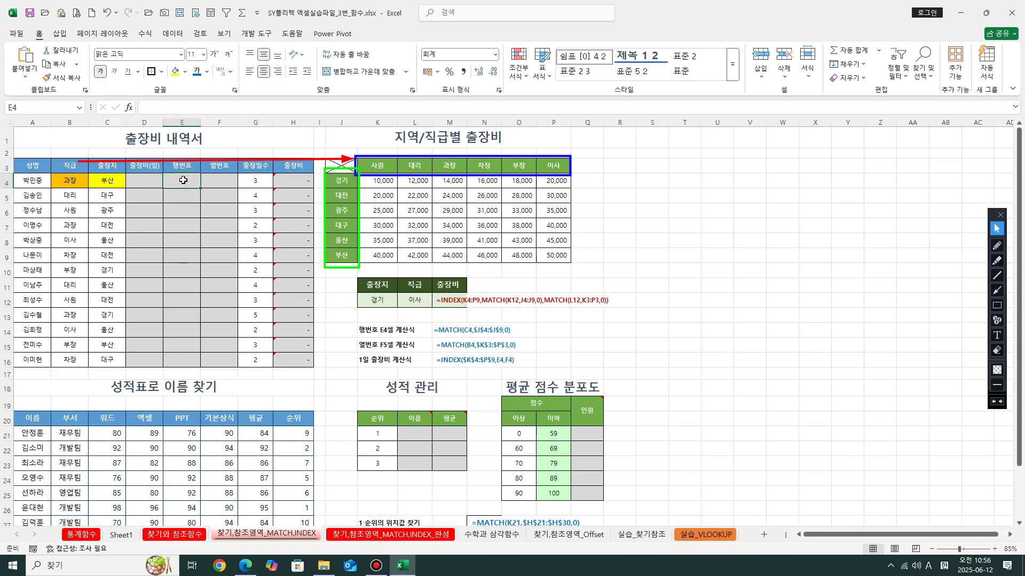
{"action": "left_click", "coordinate": [115, 184]}
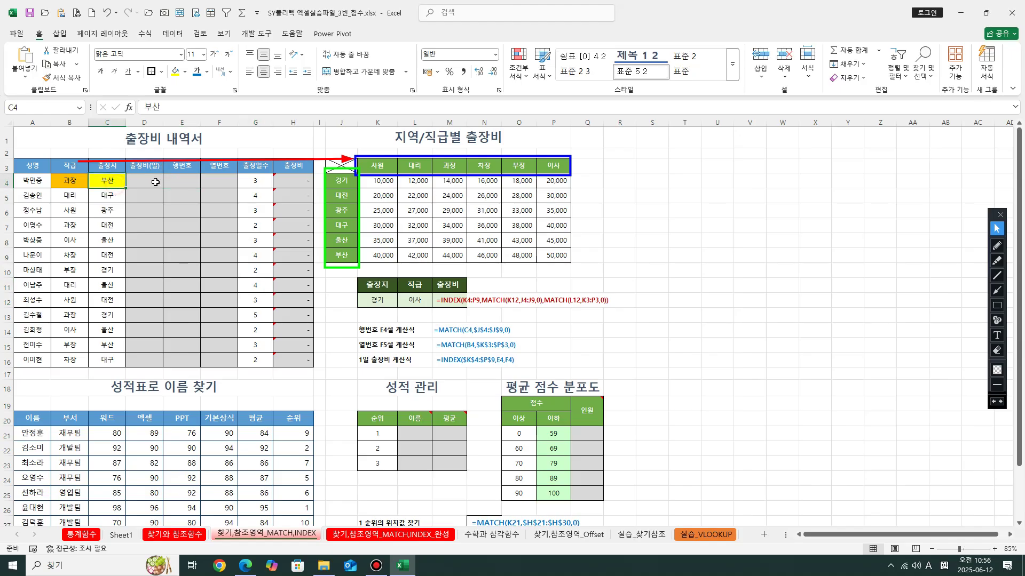
{"action": "left_click", "coordinate": [189, 180]}
{"action": "left_click_drag", "start_coordinate": [343, 181], "coordinate": [330, 253]}
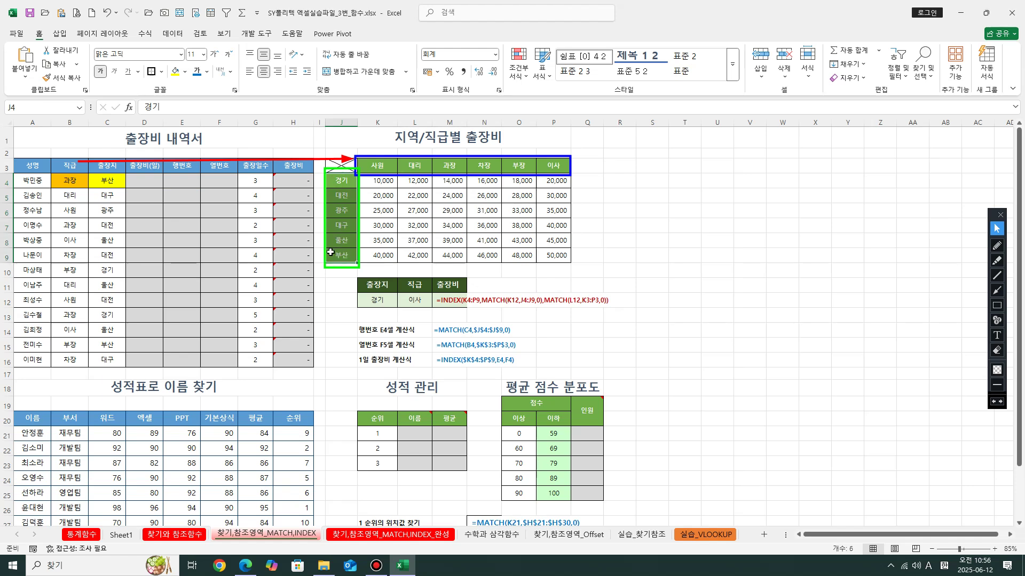
Enter the exact-match formula =MATCH(B4,$J$4:$J$9,0) in the 행번호 cell E4
{"action": "left_click", "coordinate": [177, 180]}
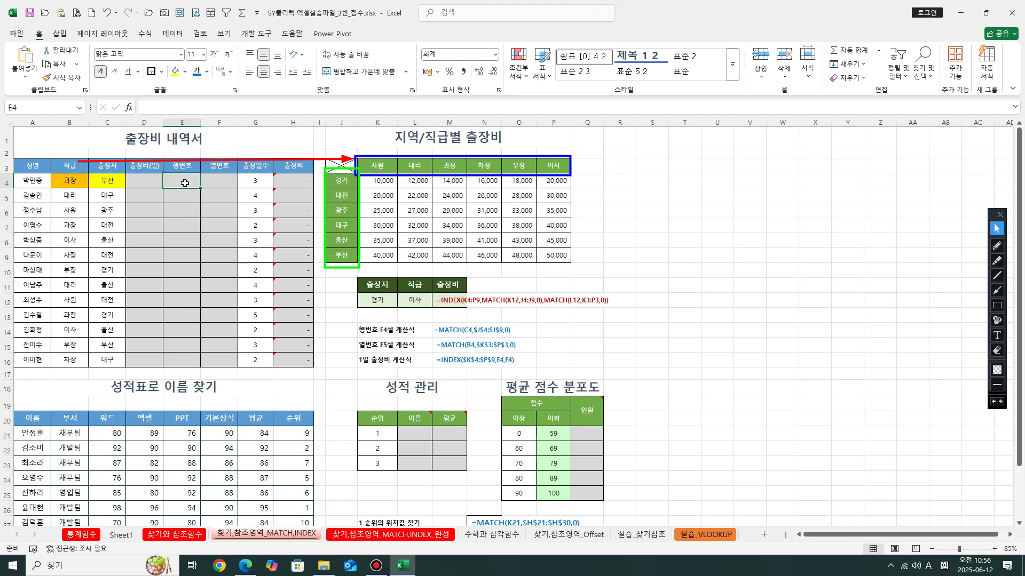
{"action": "type", "text": "=mat"}
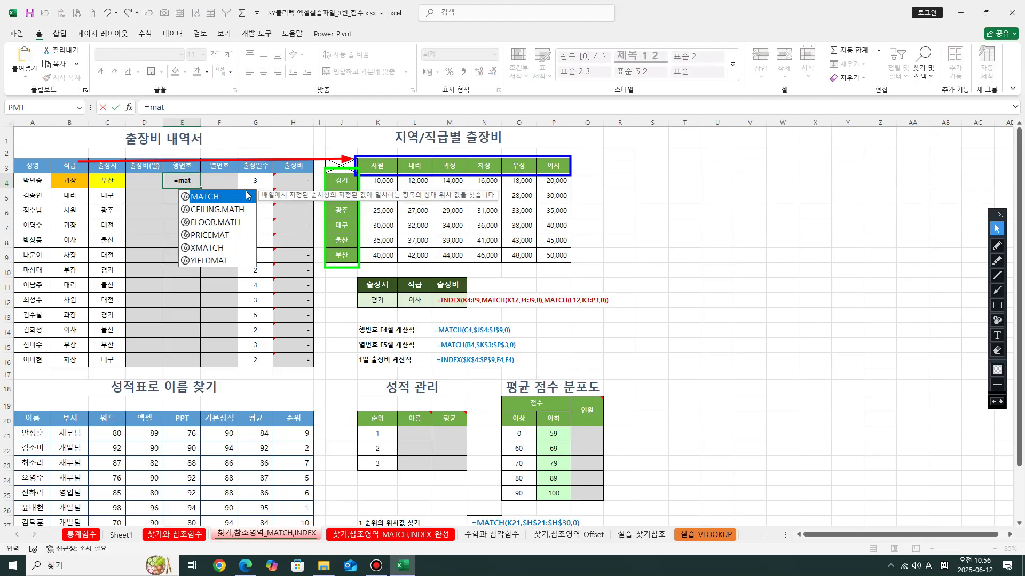
{"action": "double_click", "coordinate": [247, 196]}
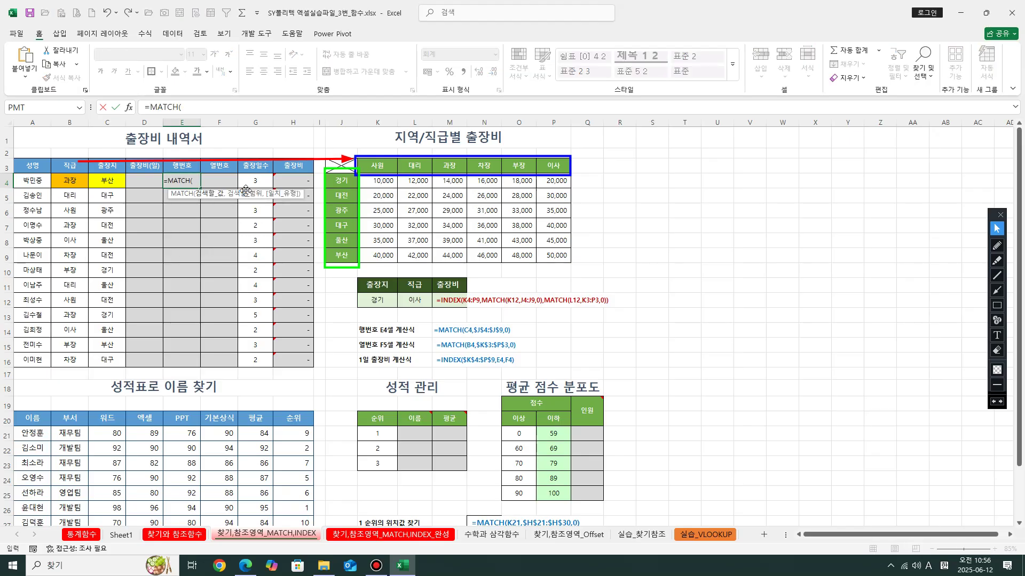
{"action": "left_click", "coordinate": [63, 183]}
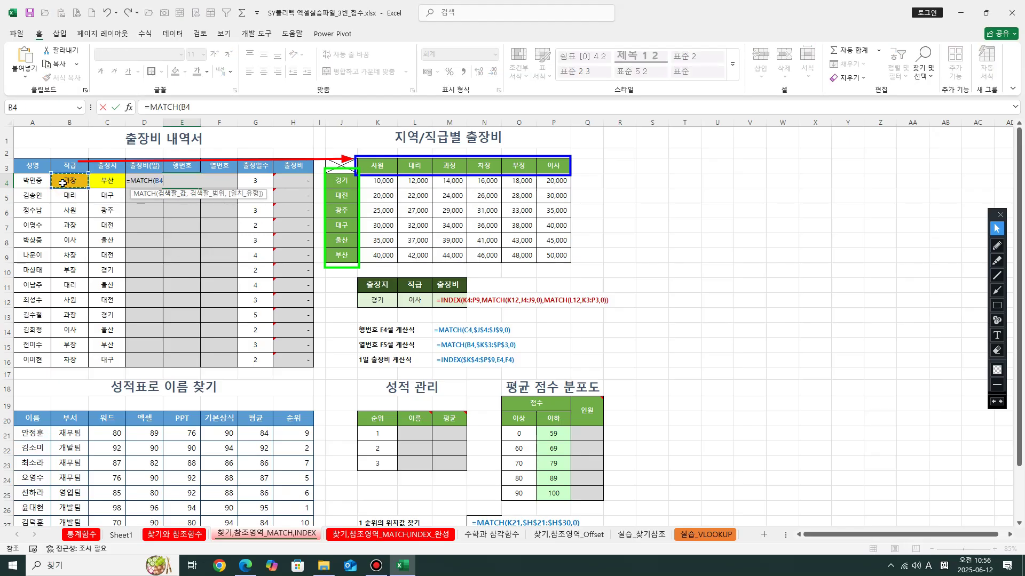
{"action": "type", "text": ","}
{"action": "left_click_drag", "start_coordinate": [344, 183], "coordinate": [345, 254]}
{"action": "key", "text": "F4"}
{"action": "type", "text": ","}
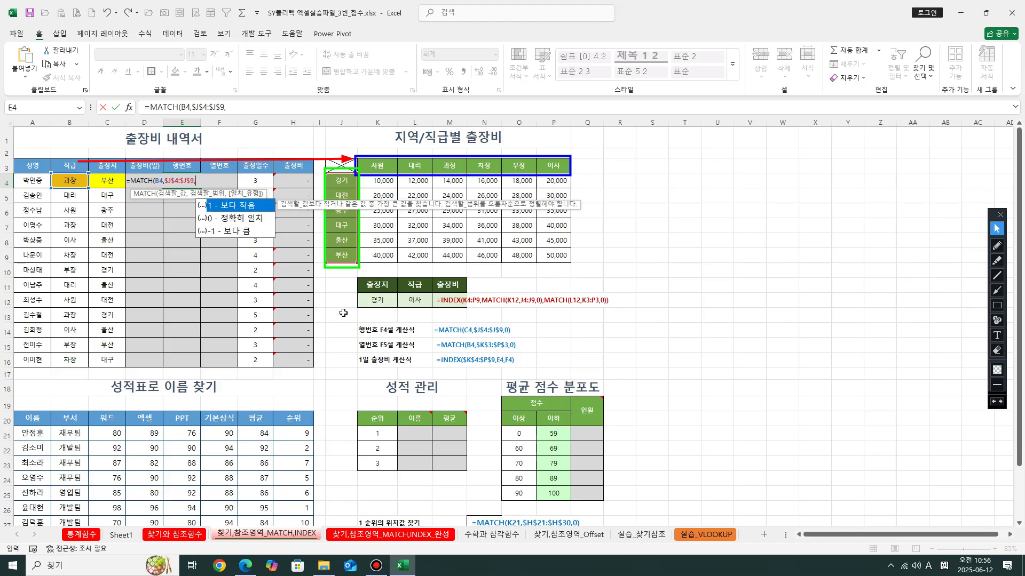
{"action": "double_click", "coordinate": [233, 223]}
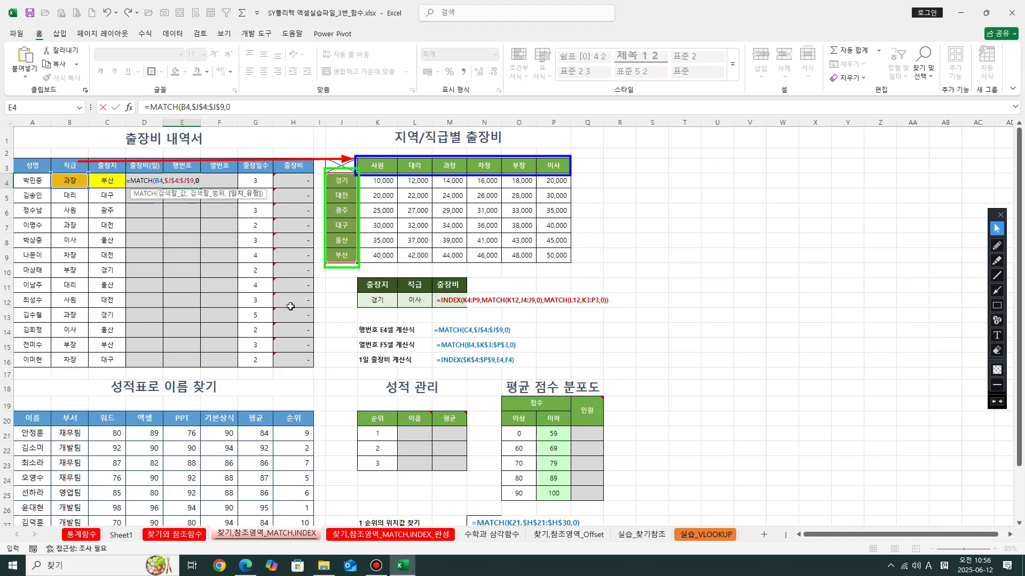
{"action": "key", "text": "Return"}
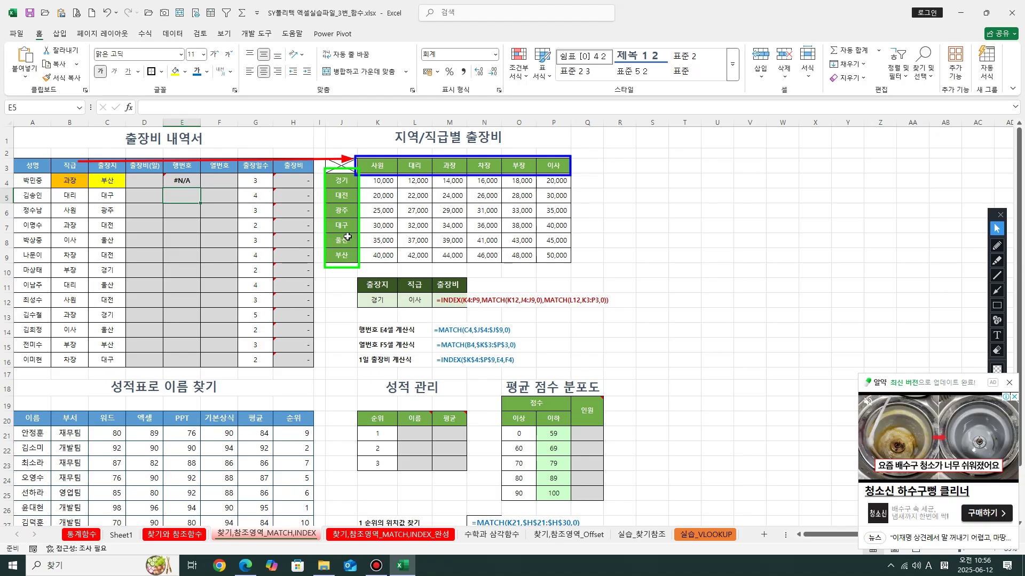
Change the lookup value of the MATCH formula in E4 to the destination cell C4
{"action": "left_click", "coordinate": [186, 181]}
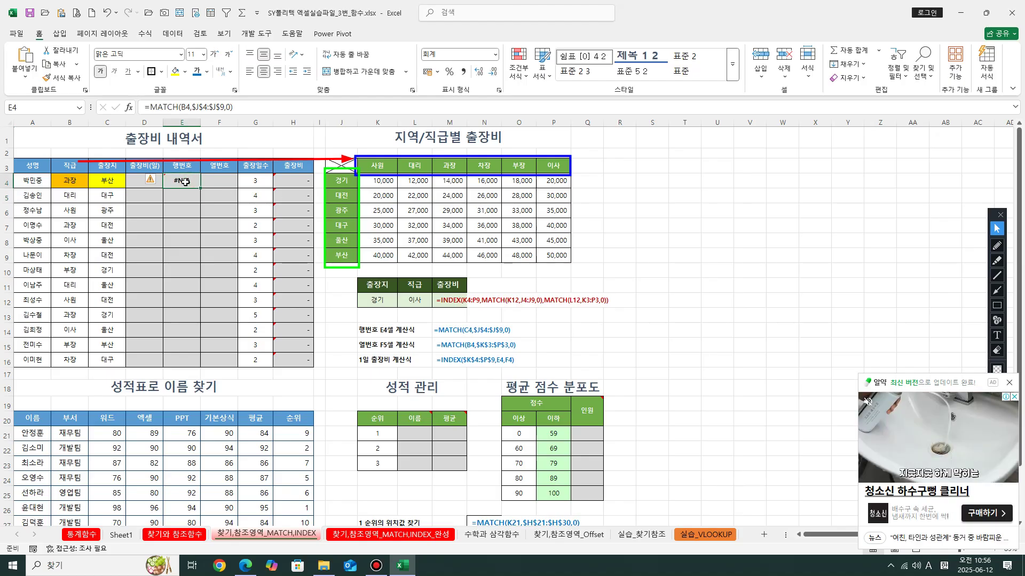
{"action": "left_click_drag", "start_coordinate": [185, 182], "coordinate": [149, 182]}
{"action": "double_click", "coordinate": [150, 182]}
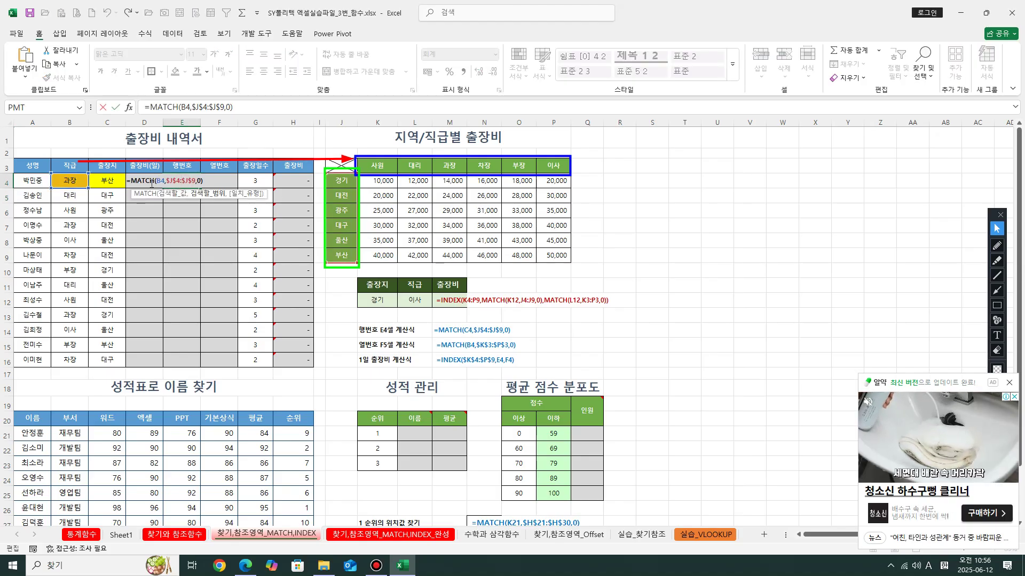
{"action": "double_click", "coordinate": [163, 181]}
{"action": "key", "text": "Delete"}
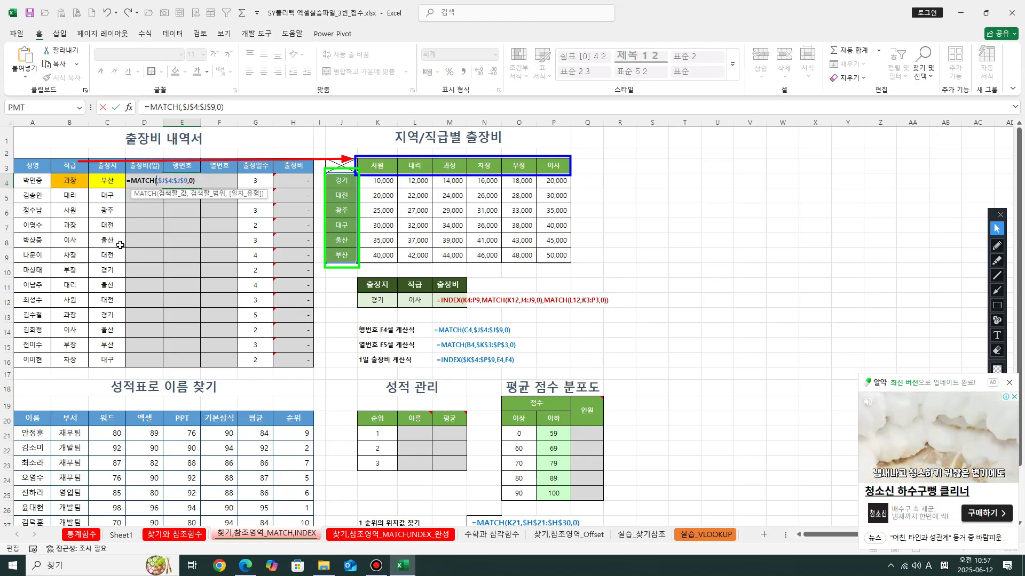
{"action": "left_click", "coordinate": [104, 182]}
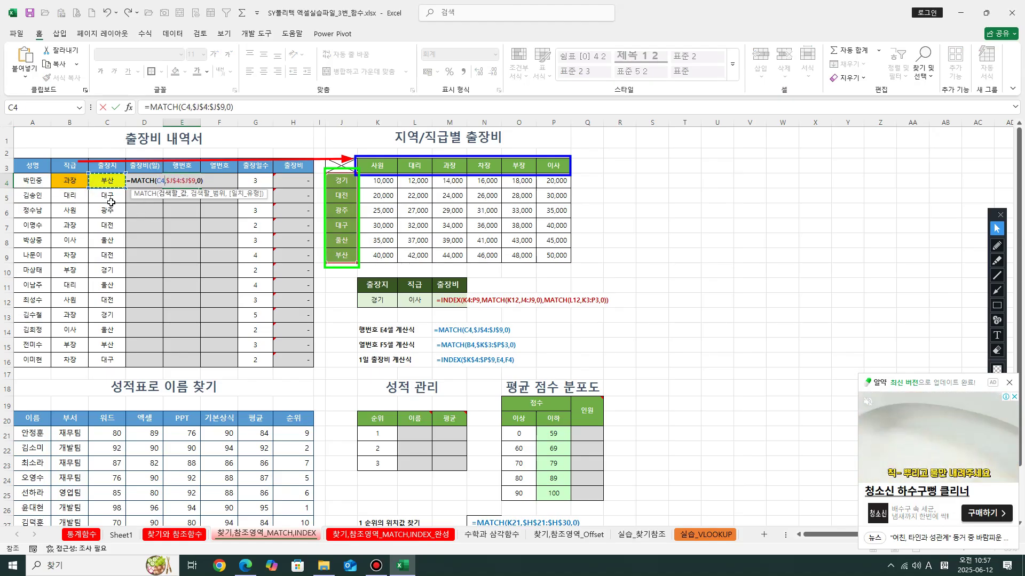
{"action": "key", "text": "Return"}
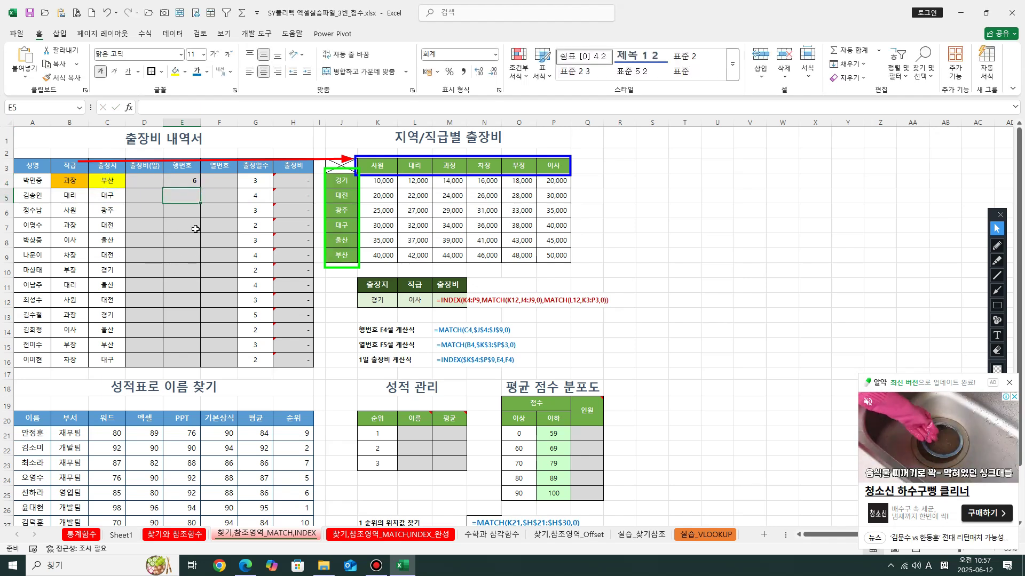
Copy the row-number MATCH formula from E4 down through E16 and check it against the region list J4:J9
{"action": "left_click", "coordinate": [193, 181]}
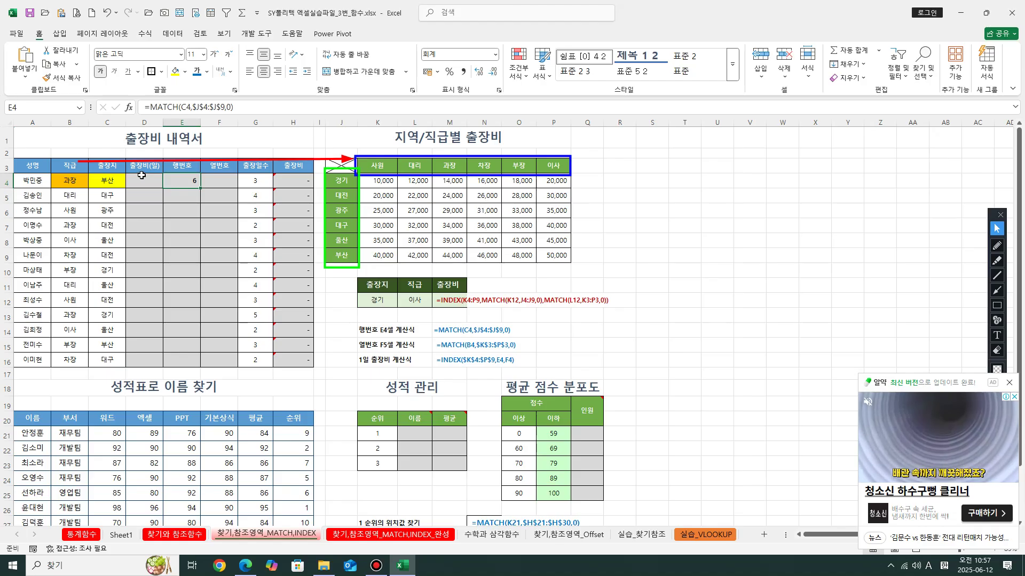
{"action": "left_click", "coordinate": [341, 257]}
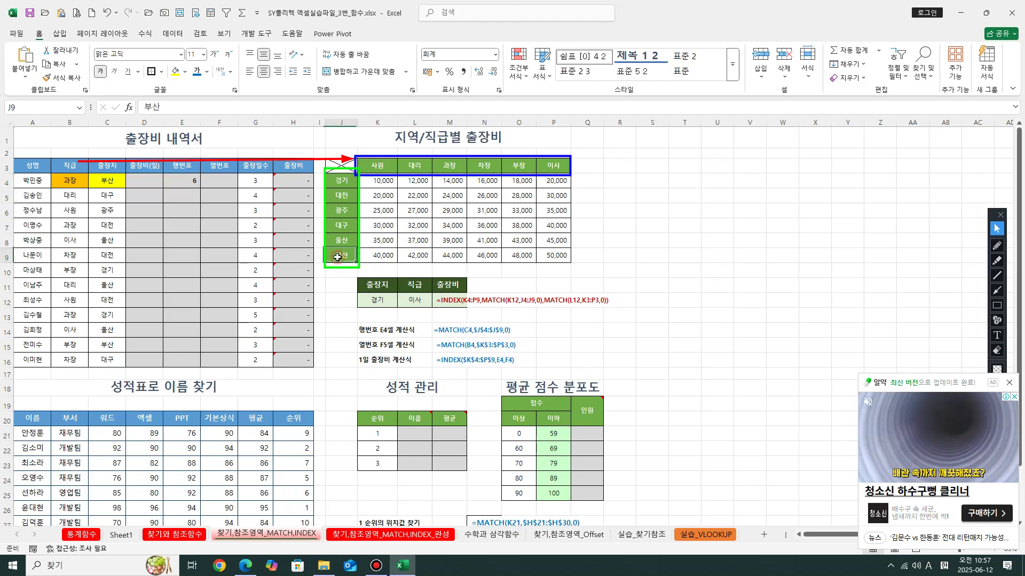
{"action": "left_click", "coordinate": [189, 181]}
{"action": "left_click", "coordinate": [202, 191]}
{"action": "left_click", "coordinate": [182, 179]}
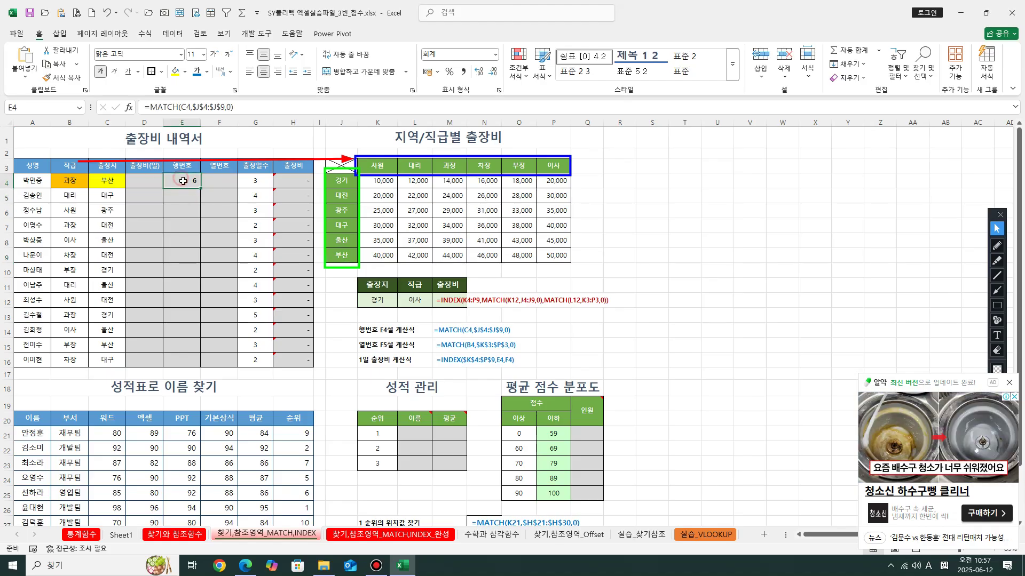
{"action": "left_click_drag", "start_coordinate": [201, 188], "coordinate": [202, 367]}
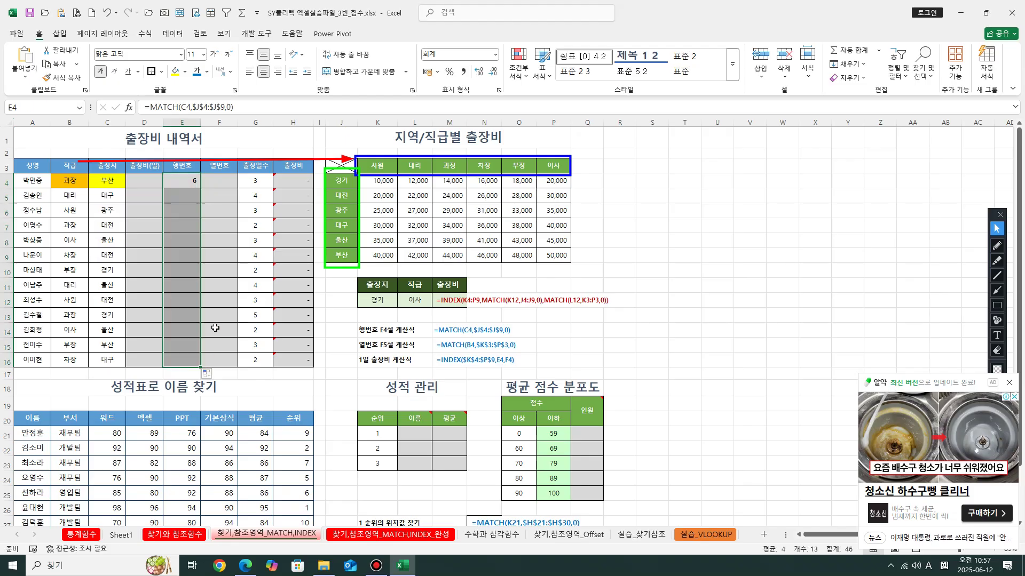
{"action": "left_click", "coordinate": [183, 196]}
{"action": "left_click_drag", "start_coordinate": [348, 183], "coordinate": [344, 256]}
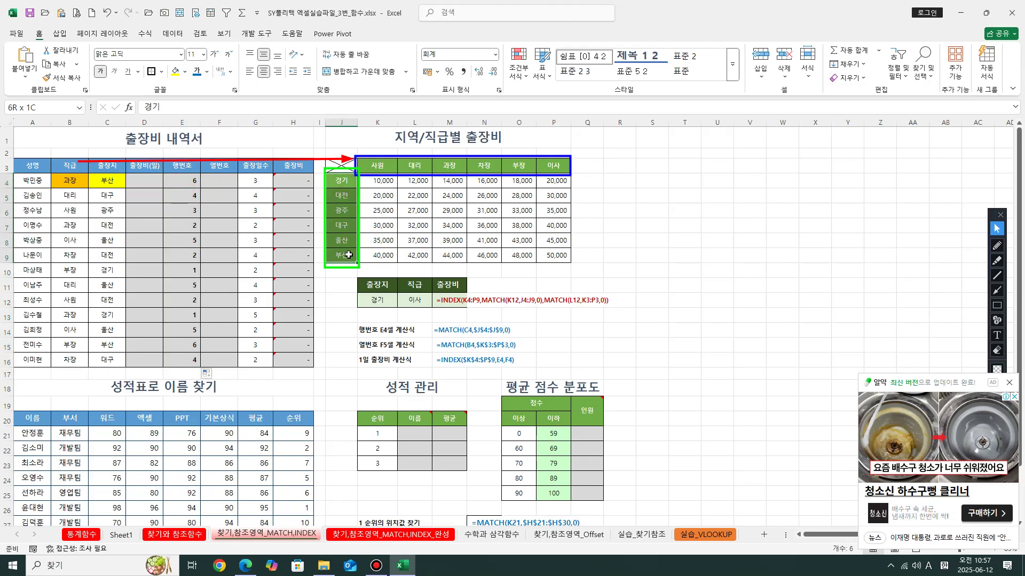
Enter the exact-match formula =MATCH(B4,$K$3:$P$3,0) in the 열번호 cell F4
{"action": "left_click", "coordinate": [217, 186]}
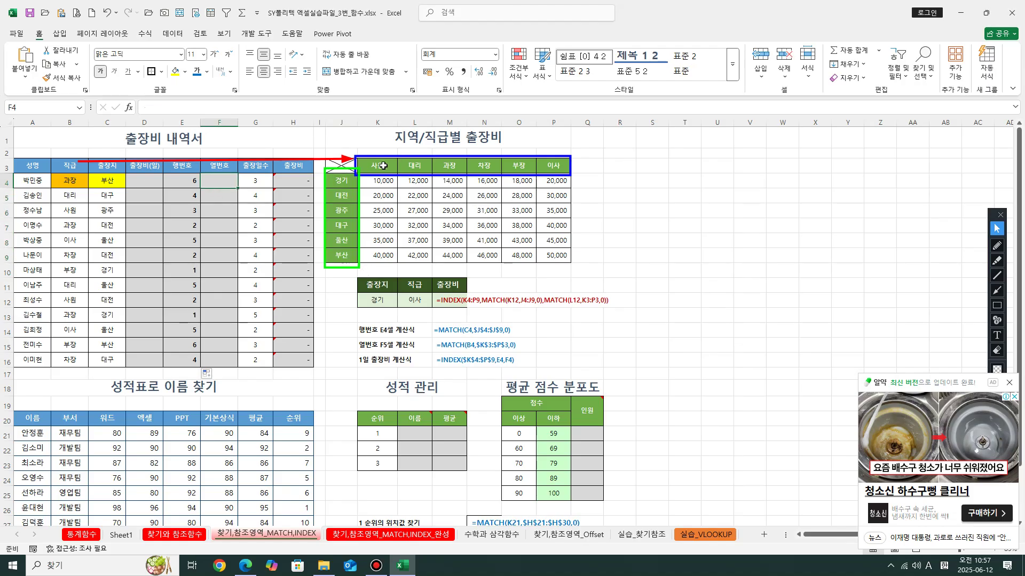
{"action": "left_click", "coordinate": [196, 213]}
{"action": "left_click", "coordinate": [219, 181]}
{"action": "type", "text": "=mat"}
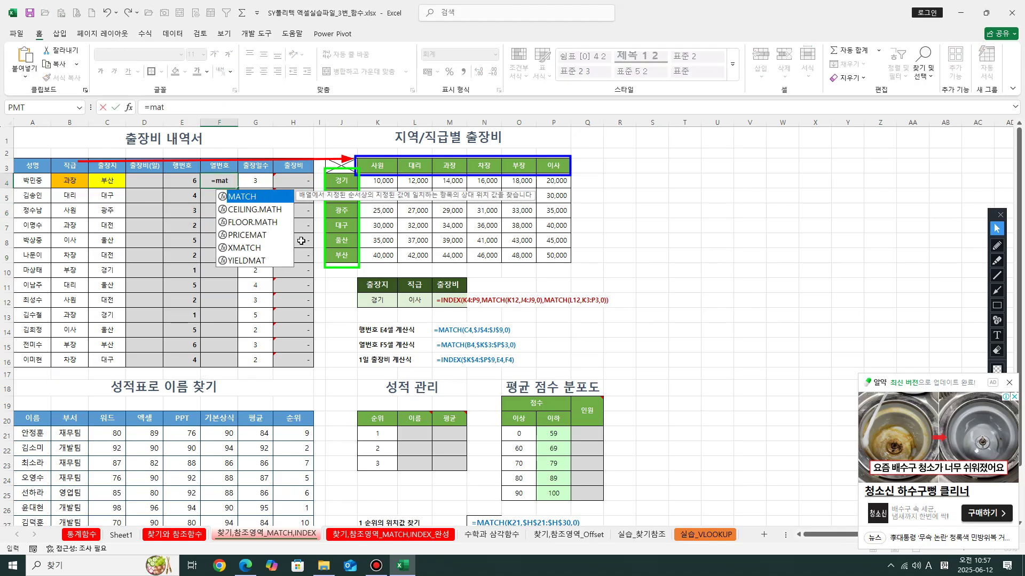
{"action": "key", "text": "Tab"}
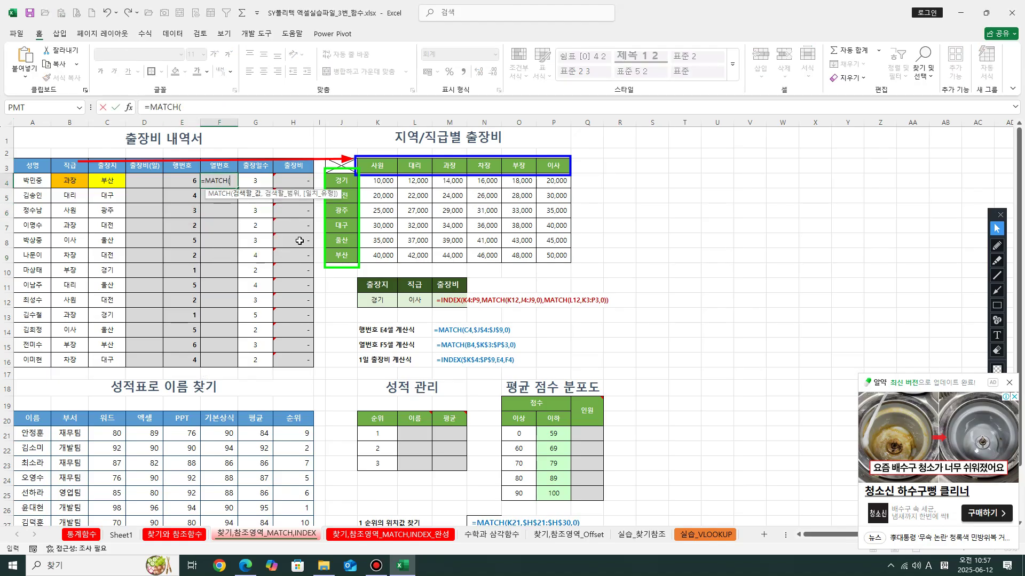
{"action": "left_click", "coordinate": [74, 182]}
{"action": "type", "text": ","}
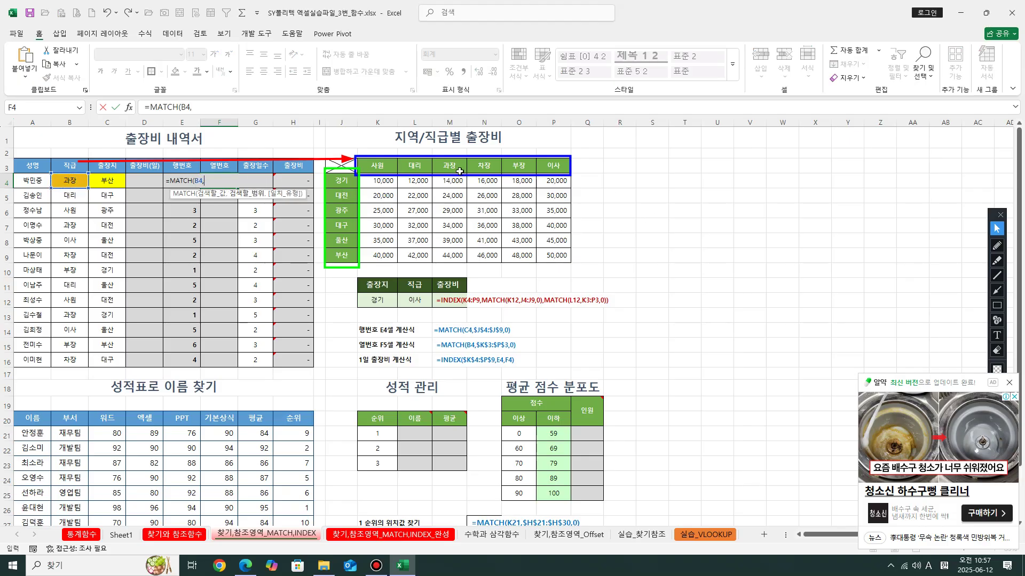
{"action": "left_click_drag", "start_coordinate": [382, 165], "coordinate": [547, 166]}
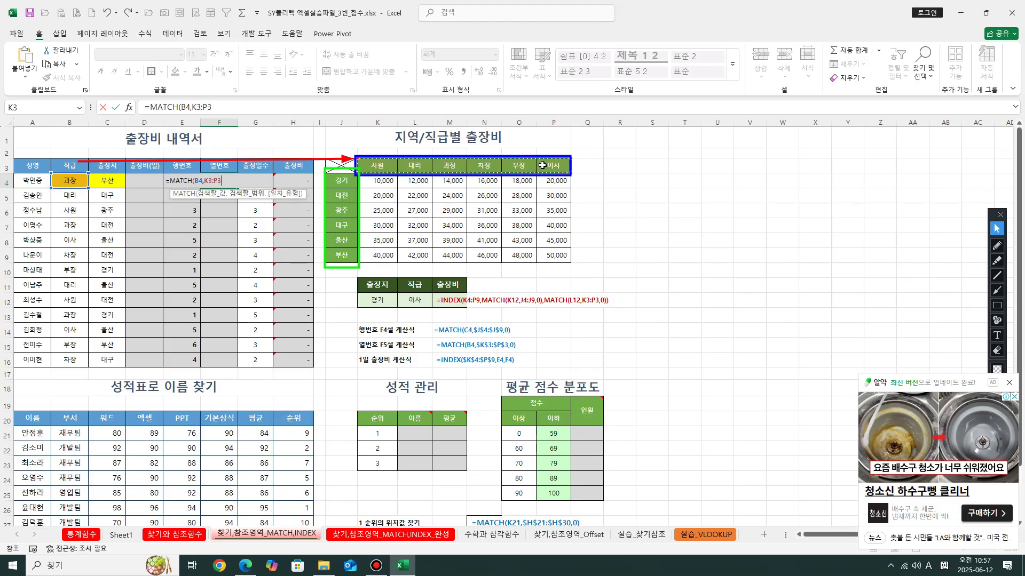
{"action": "key", "text": "F4"}
{"action": "type", "text": ","}
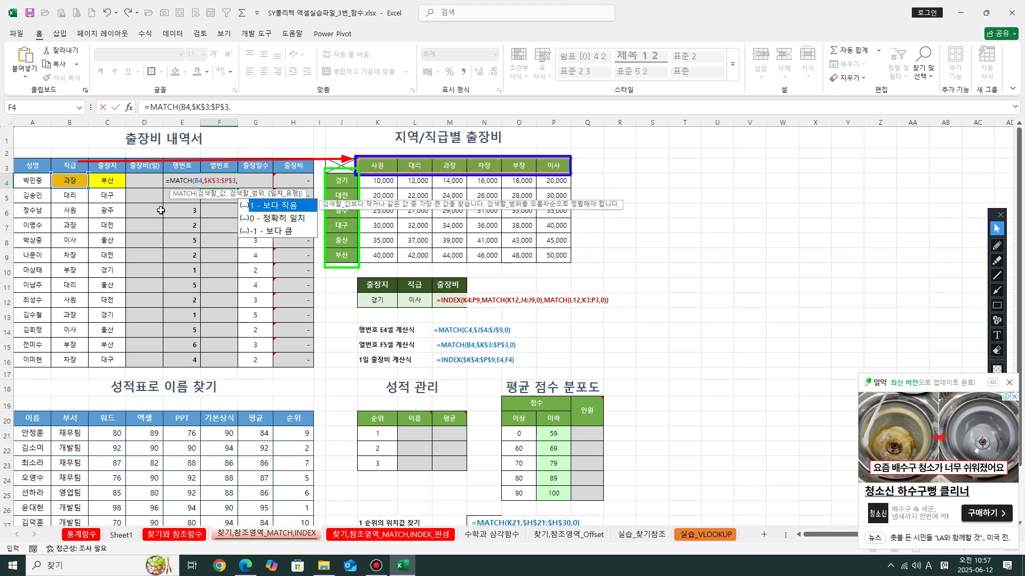
{"action": "double_click", "coordinate": [292, 218]}
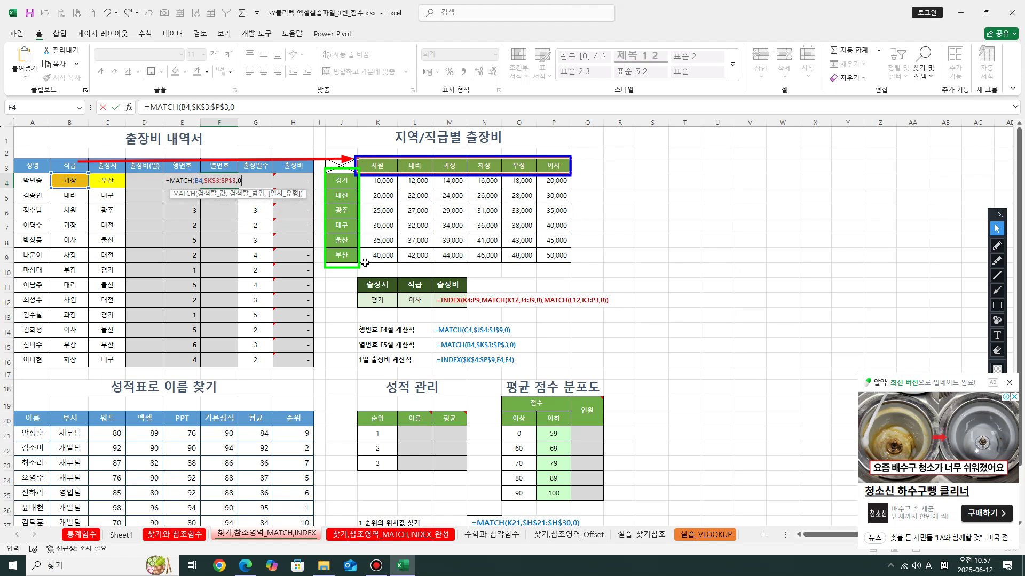
{"action": "key", "text": "Return"}
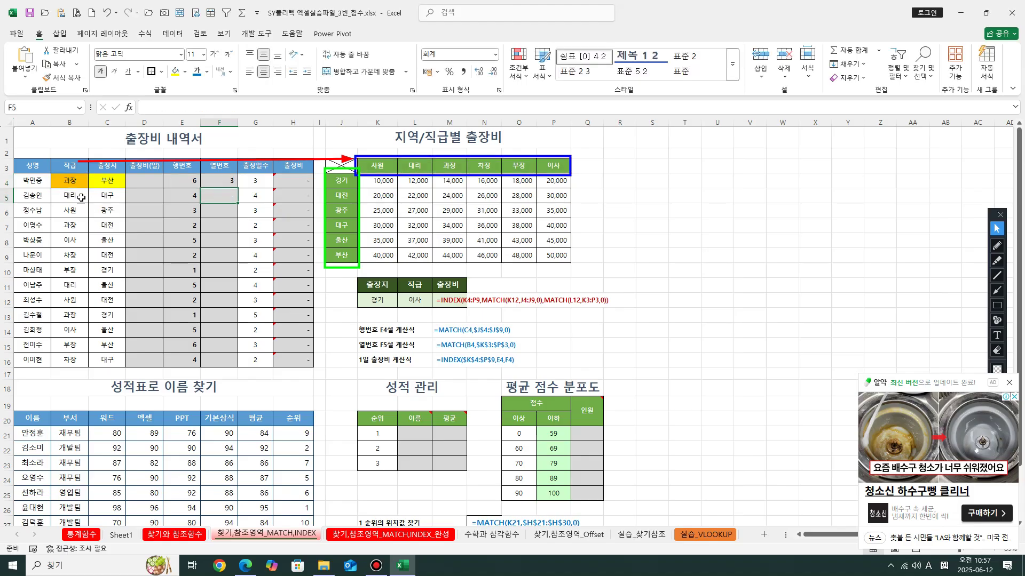
Copy the column-number MATCH formula from F4 down through F16 and check it against the rank headers in K3:P3
{"action": "left_click", "coordinate": [448, 168]}
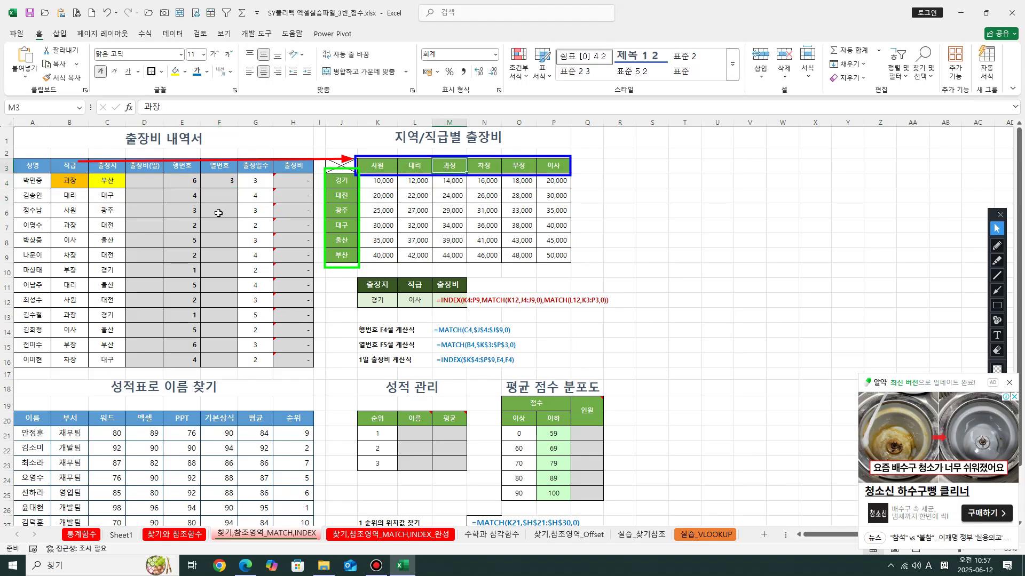
{"action": "left_click", "coordinate": [230, 182]}
{"action": "left_click_drag", "start_coordinate": [238, 187], "coordinate": [232, 372]}
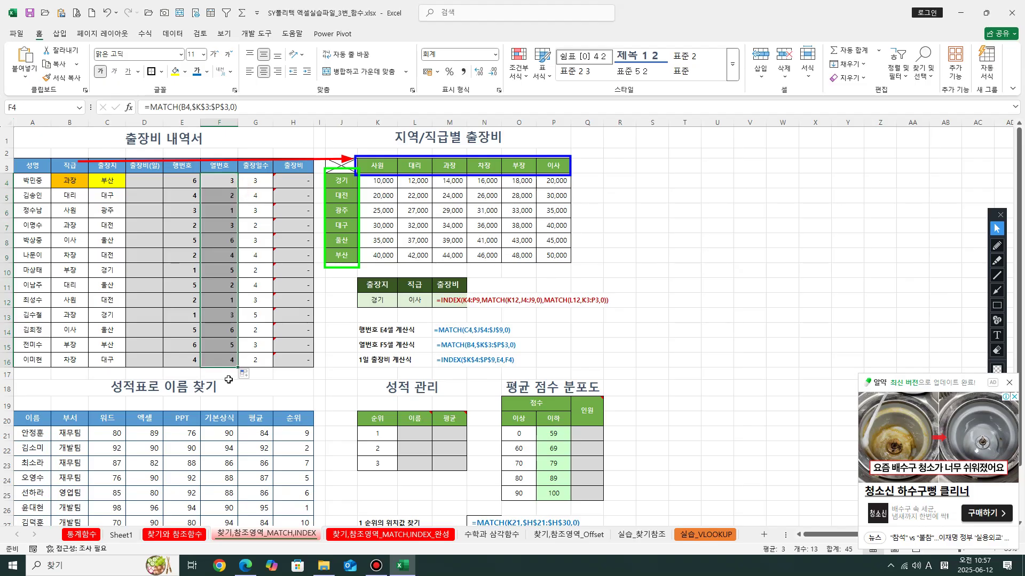
{"action": "left_click", "coordinate": [224, 378]}
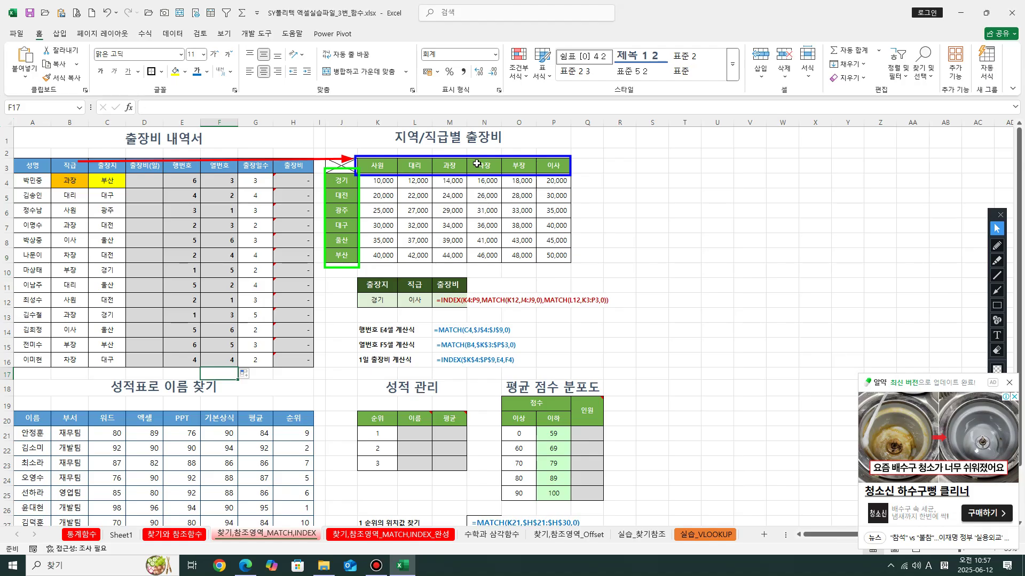
{"action": "left_click", "coordinate": [207, 197]}
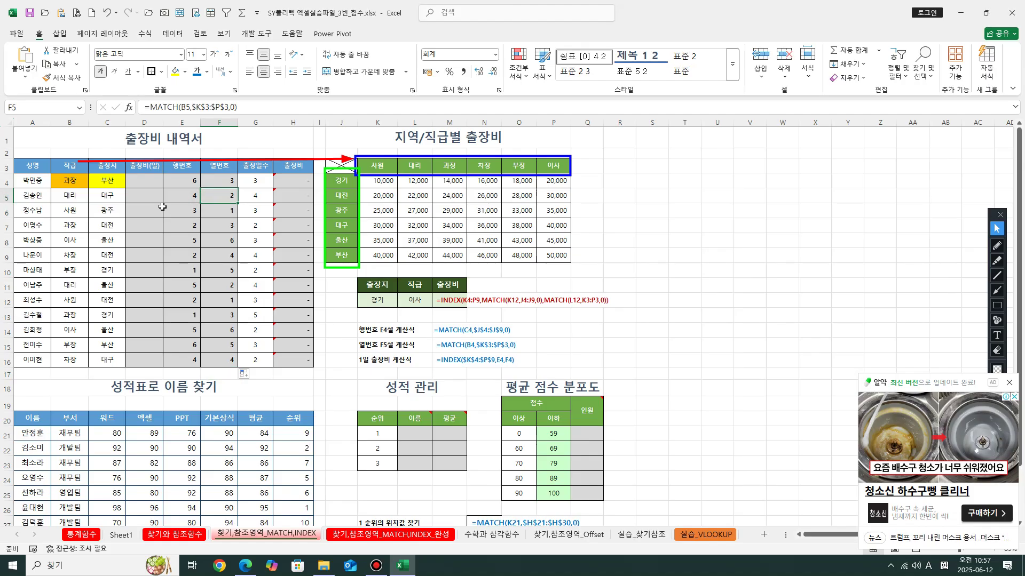
Begin an INDEX formula in the 출장비(일) cell D4
{"action": "left_click", "coordinate": [155, 182]}
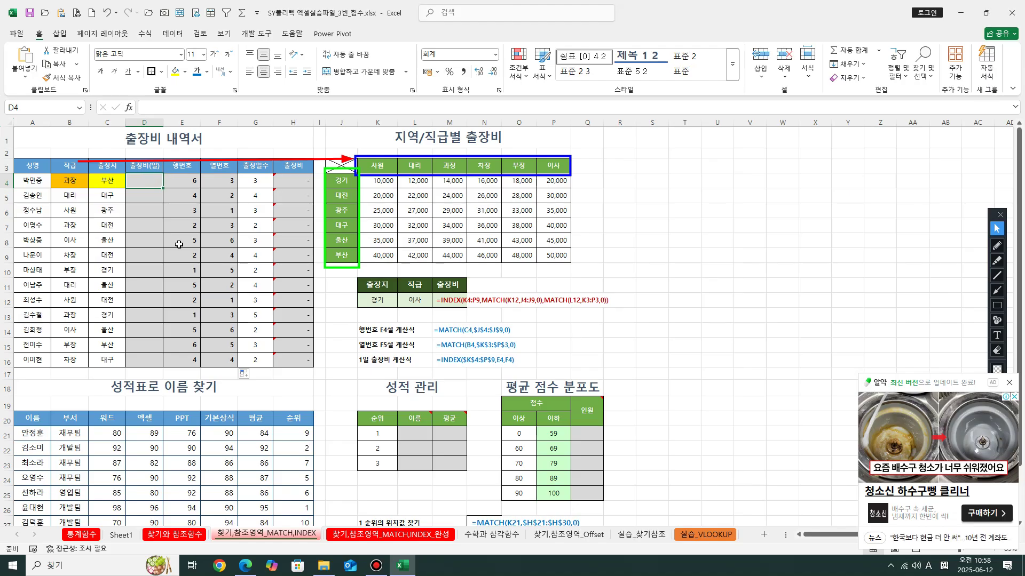
{"action": "type", "text": "=inde"}
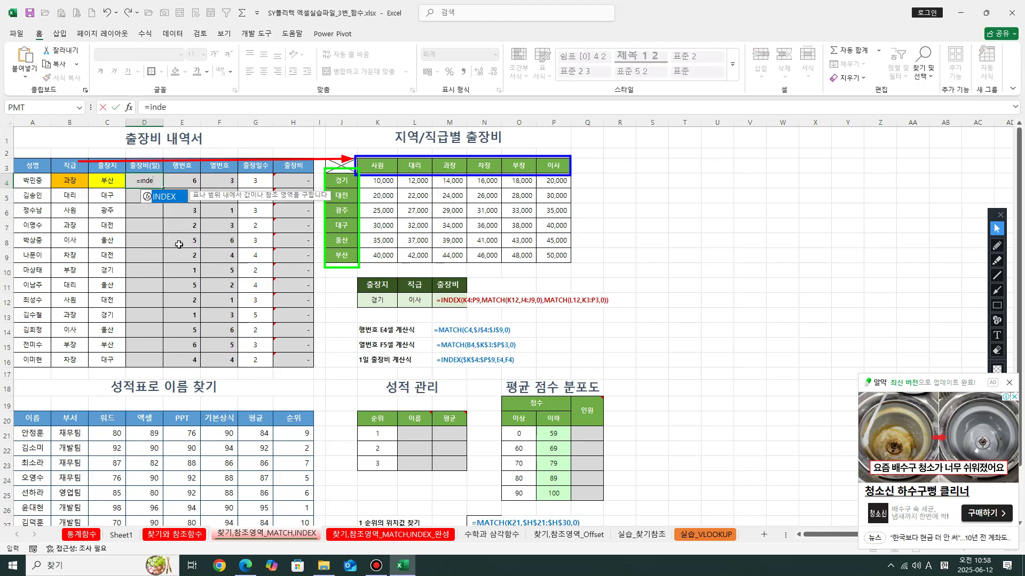
{"action": "key", "text": "Tab"}
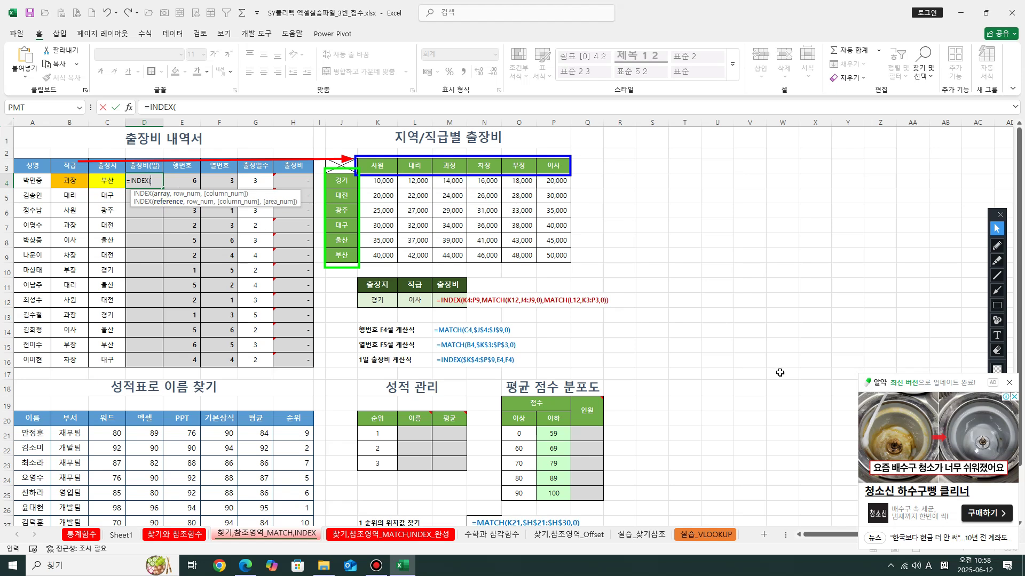
Dismiss the advertisement pop-up and outline the cost values K4:P9 with a red annotation rectangle
{"action": "left_click", "coordinate": [1009, 383]}
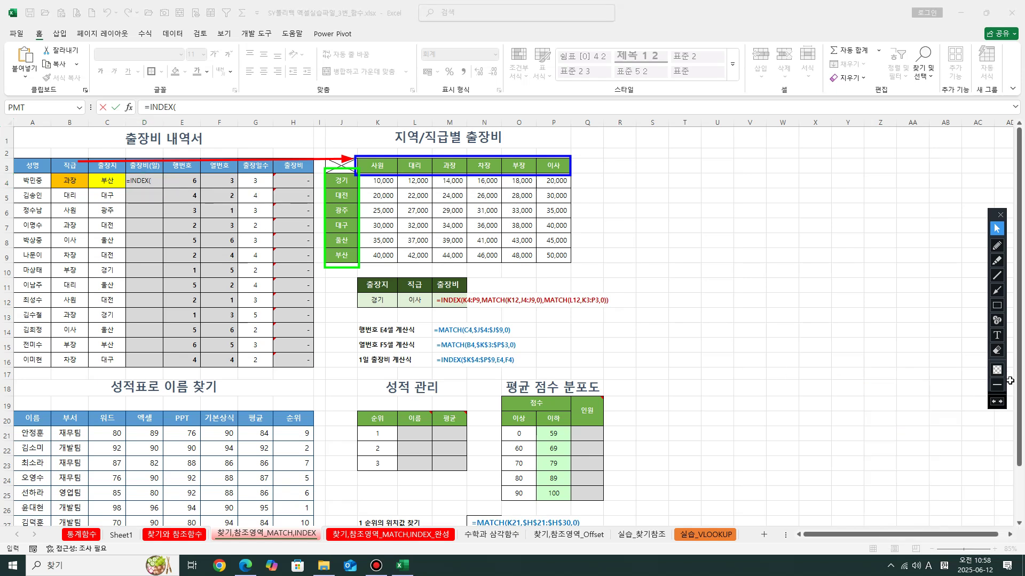
{"action": "left_click", "coordinate": [998, 305]}
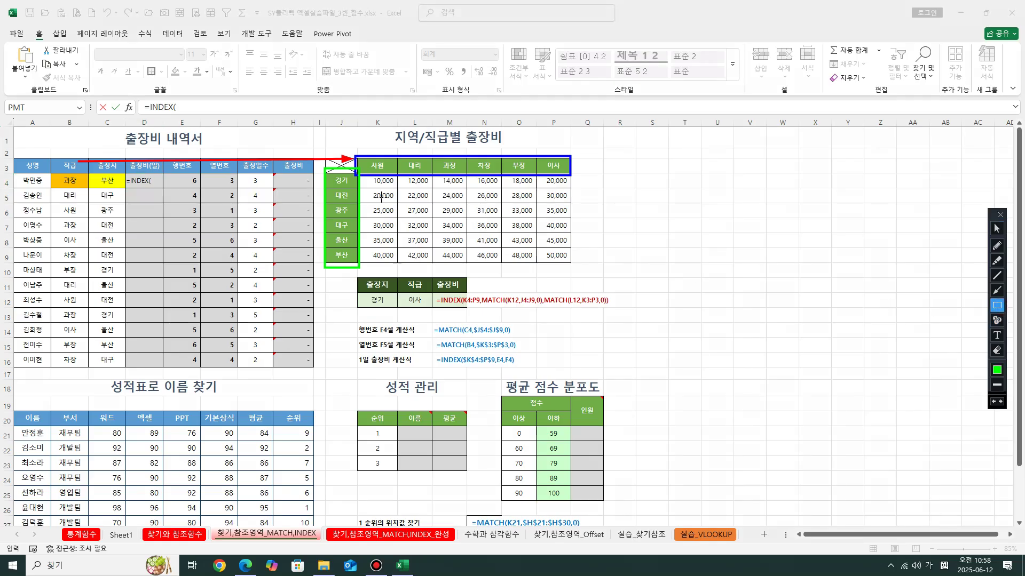
{"action": "left_click", "coordinate": [997, 370]}
{"action": "left_click", "coordinate": [894, 257]}
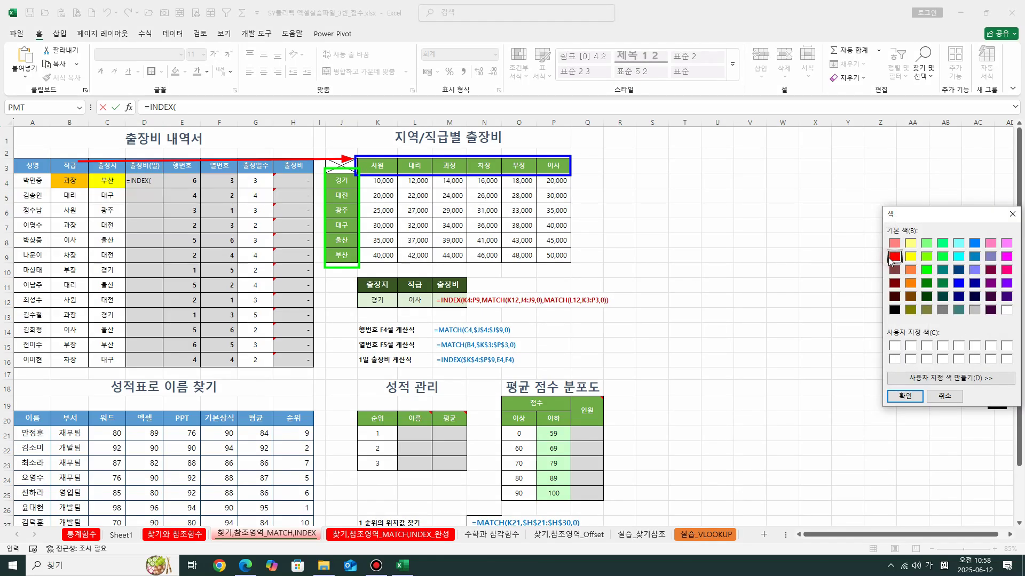
{"action": "left_click", "coordinate": [905, 396]}
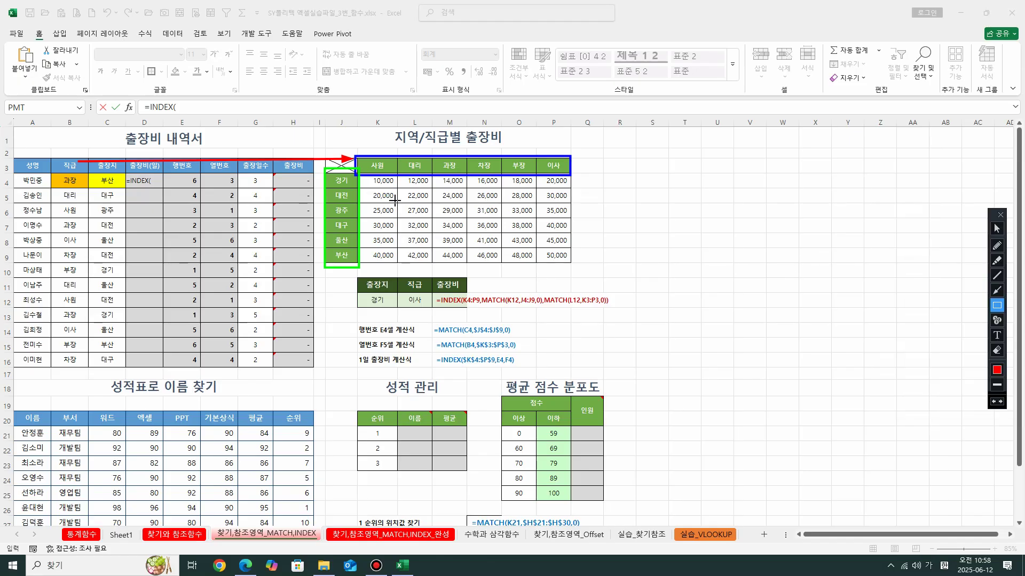
{"action": "mouse_move", "coordinate": [364, 177]}
{"action": "left_mouse_down"}
{"action": "mouse_move", "coordinate": [386, 239]}
{"action": "mouse_move", "coordinate": [572, 267]}
{"action": "left_mouse_up"}
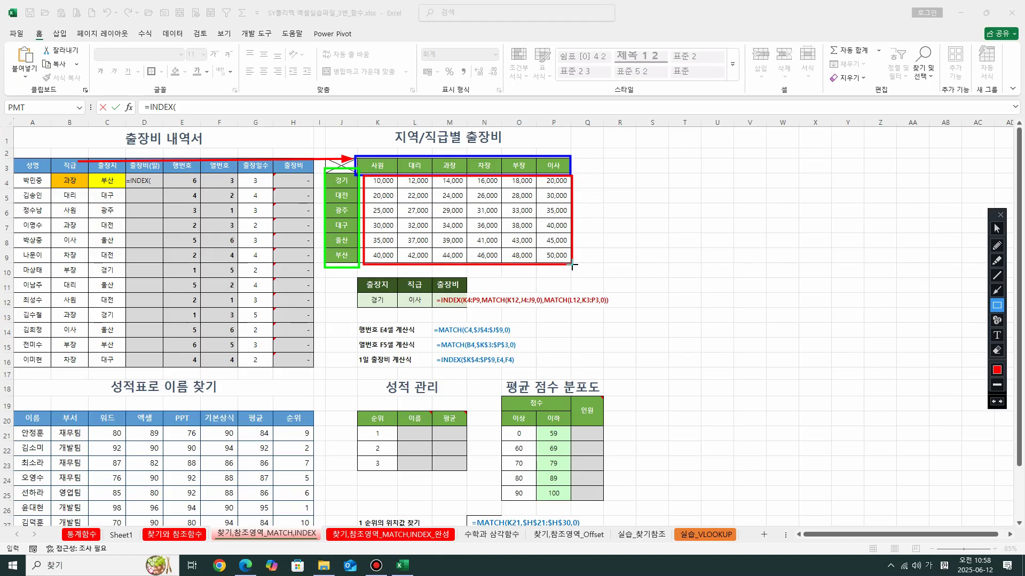
{"action": "left_click", "coordinate": [996, 228]}
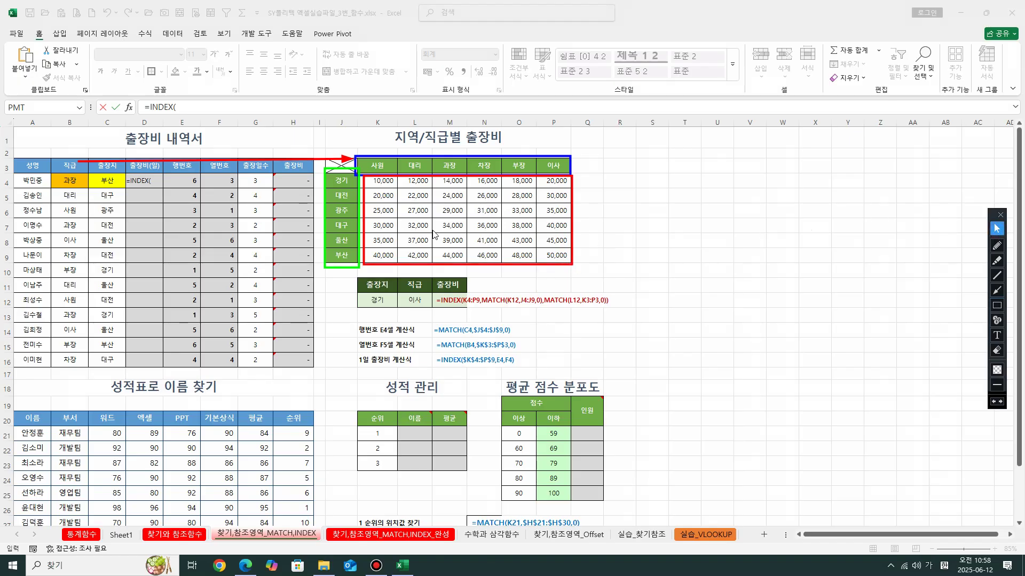
Complete the formula in D4 as =INDEX($K$4:$P$9,E4,F4), using the absolute cost range with the row and column numbers
{"action": "left_click", "coordinate": [161, 183]}
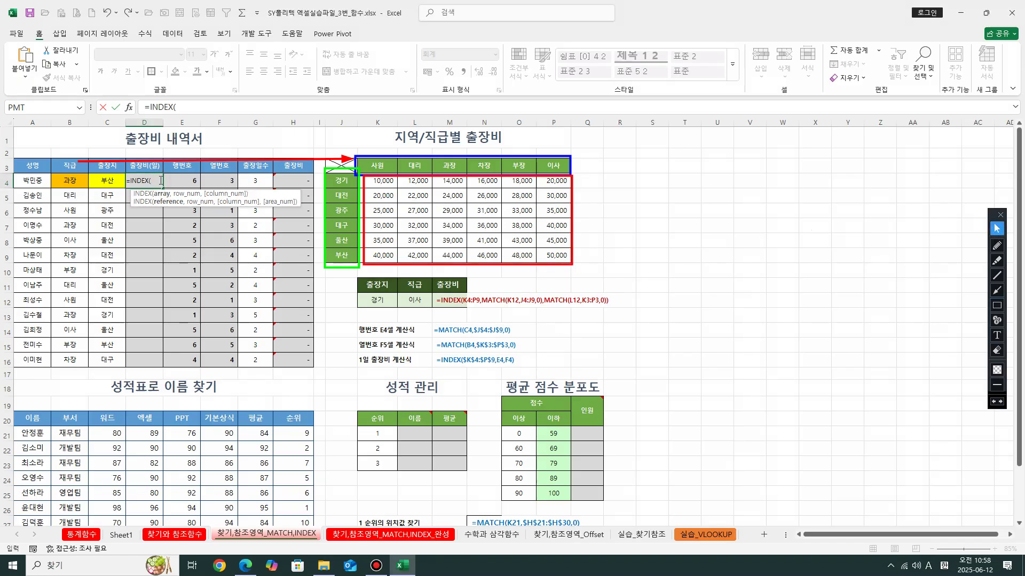
{"action": "left_click_drag", "start_coordinate": [385, 183], "coordinate": [557, 254]}
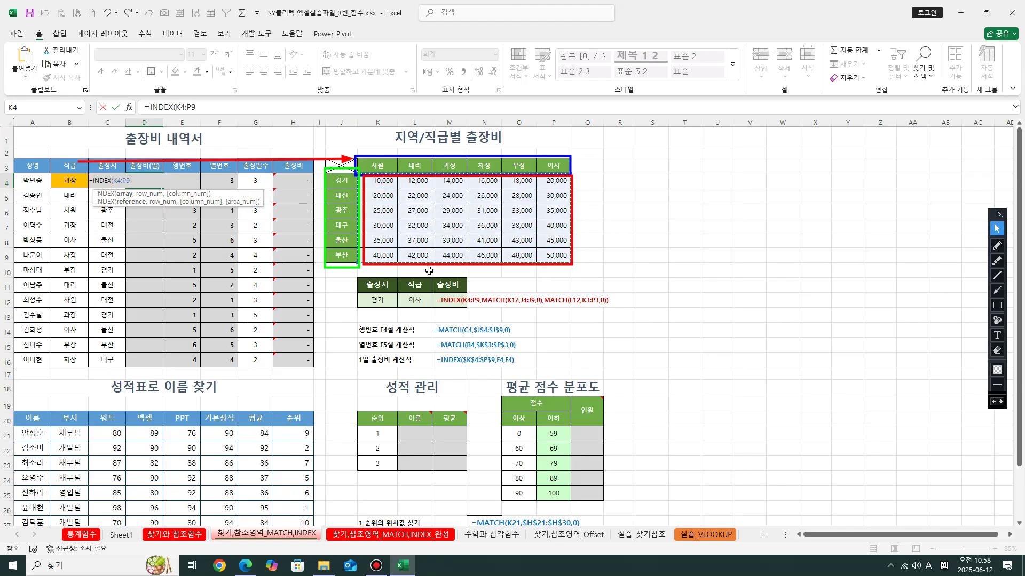
{"action": "key", "text": "F4"}
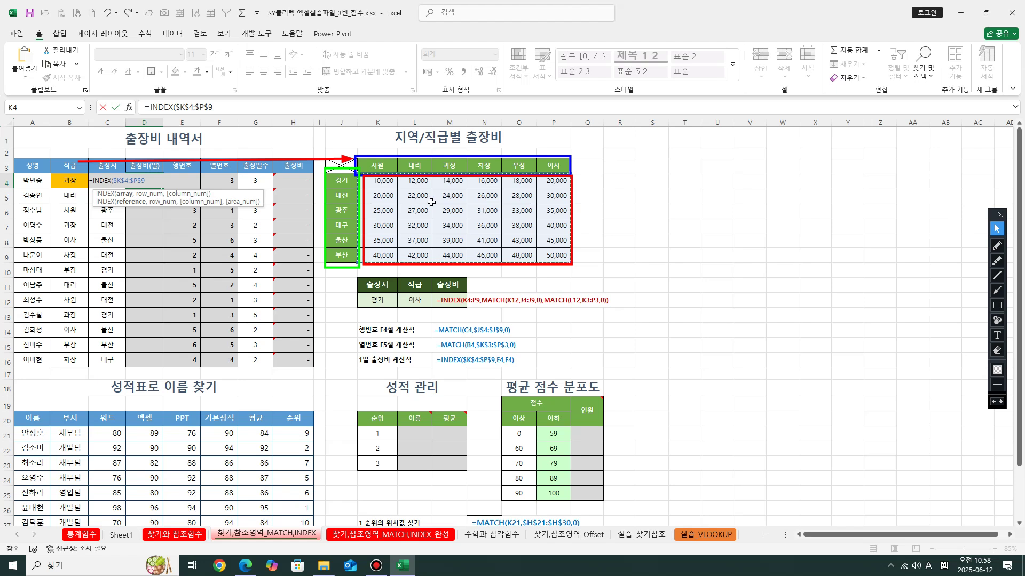
{"action": "type", "text": ","}
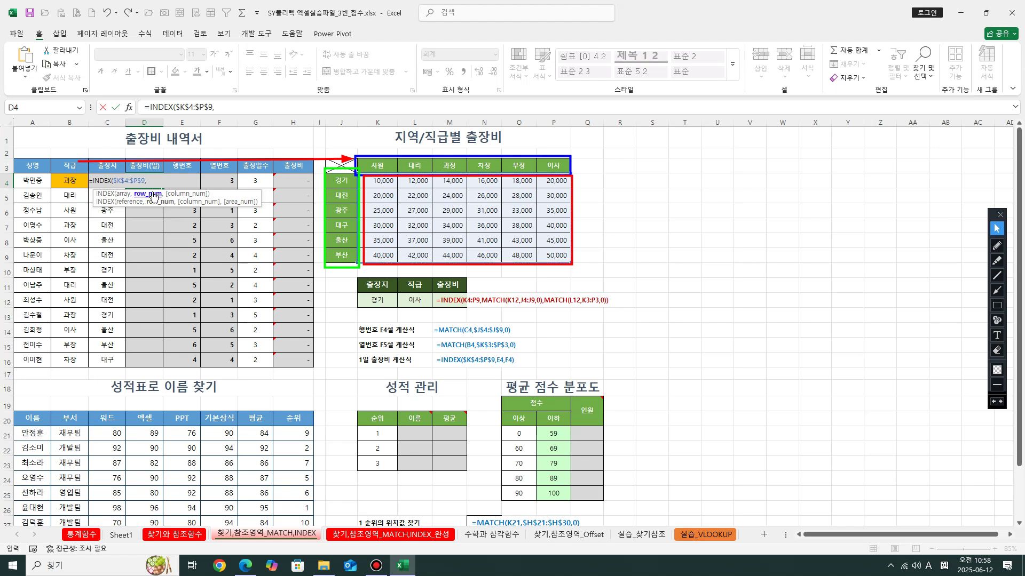
{"action": "left_click", "coordinate": [179, 167]}
{"action": "key", "text": "Down"}
{"action": "type", "text": ","}
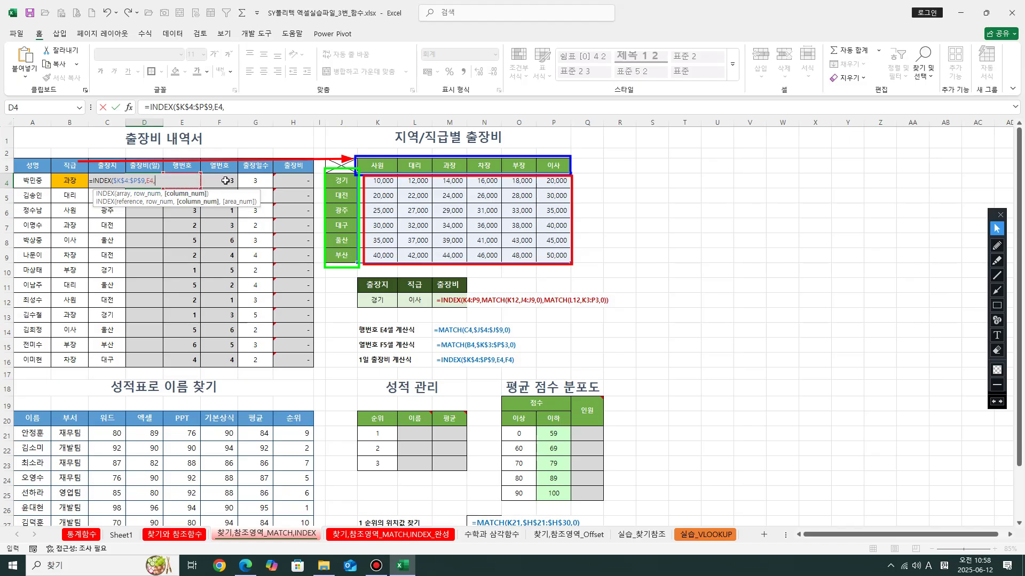
{"action": "left_click", "coordinate": [224, 180]}
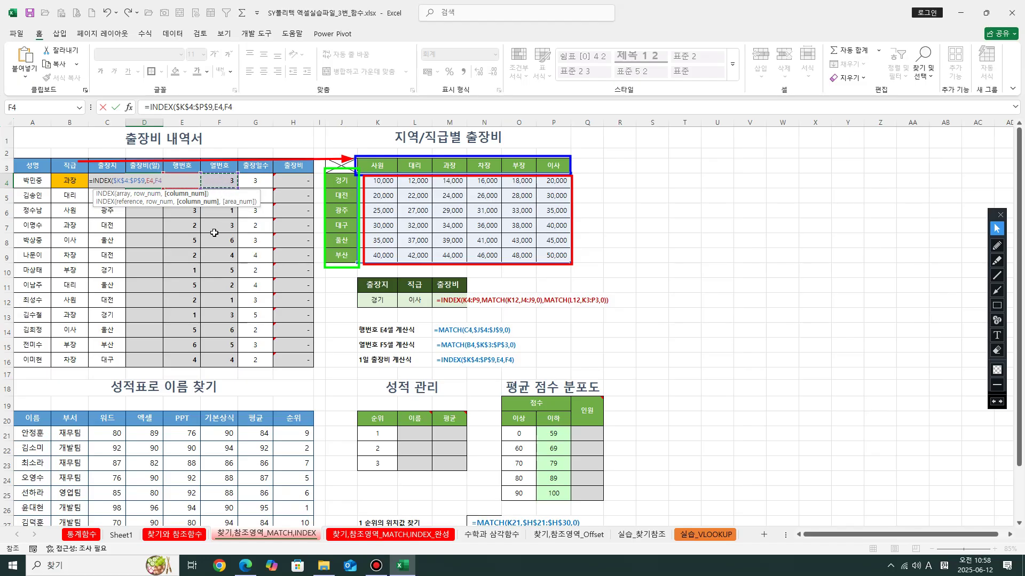
{"action": "type", "text": ")"}
{"action": "key", "text": "Return"}
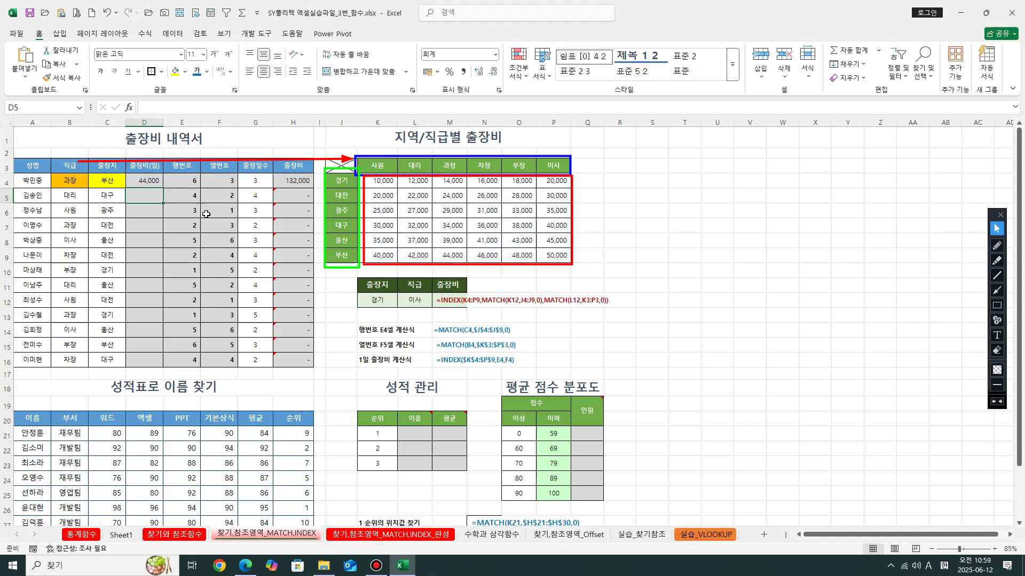
Copy the daily-cost INDEX formula from D4 down through D16
{"action": "left_click", "coordinate": [157, 182]}
{"action": "left_click_drag", "start_coordinate": [162, 188], "coordinate": [156, 359]}
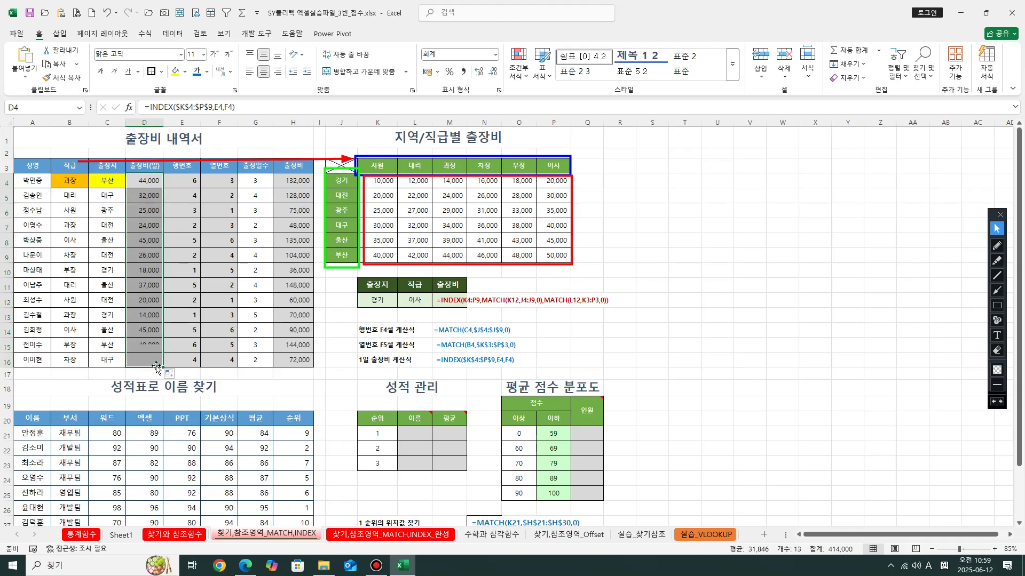
{"action": "left_click", "coordinate": [182, 298]}
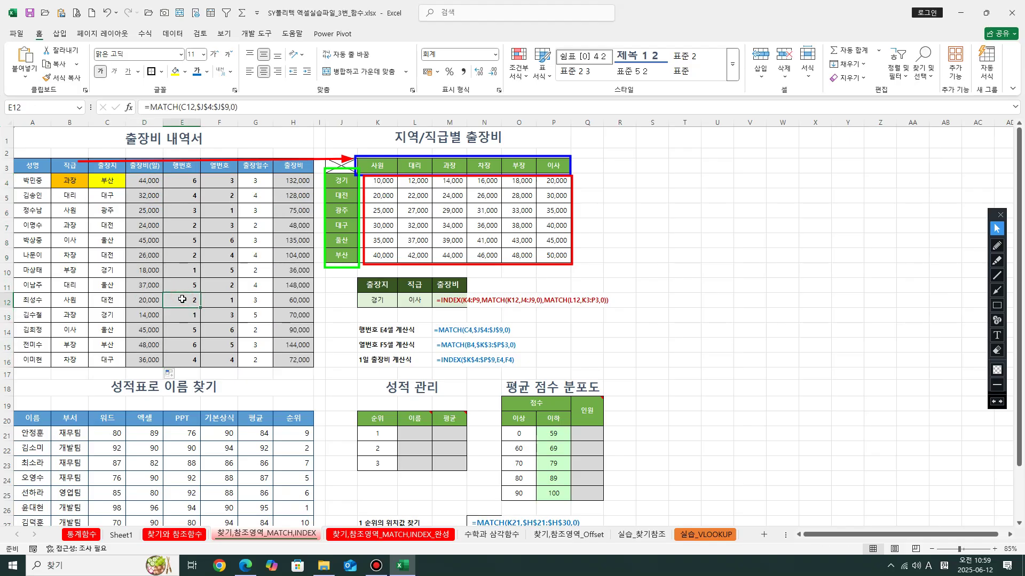
Examine the 행번호 and 열번호 values in E4:F16 and how the first row's rank and helper numbers relate to the daily cost in D4
{"action": "left_click_drag", "start_coordinate": [191, 180], "coordinate": [219, 365]}
{"action": "left_click", "coordinate": [186, 214]}
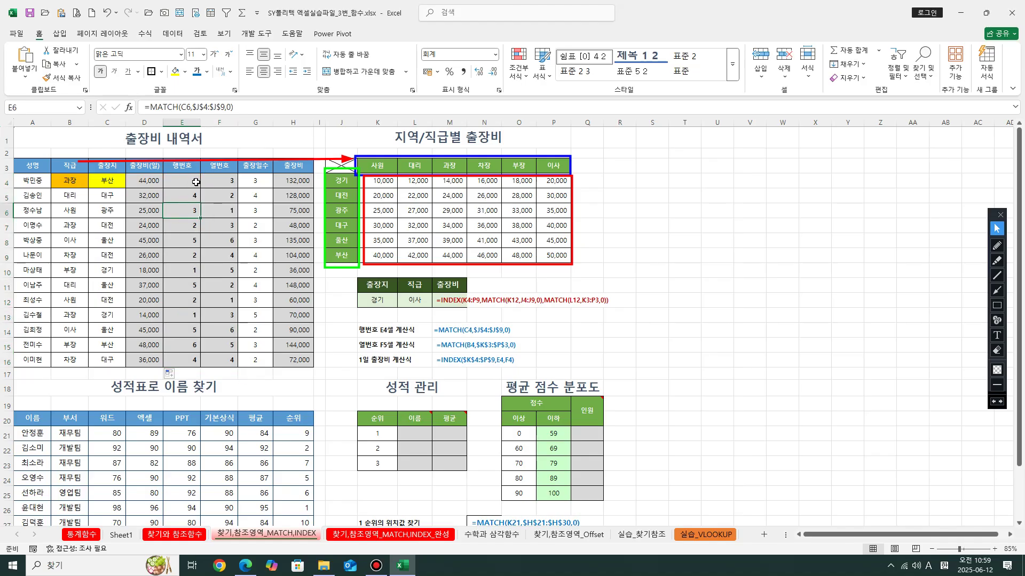
{"action": "left_click_drag", "start_coordinate": [188, 197], "coordinate": [229, 355]}
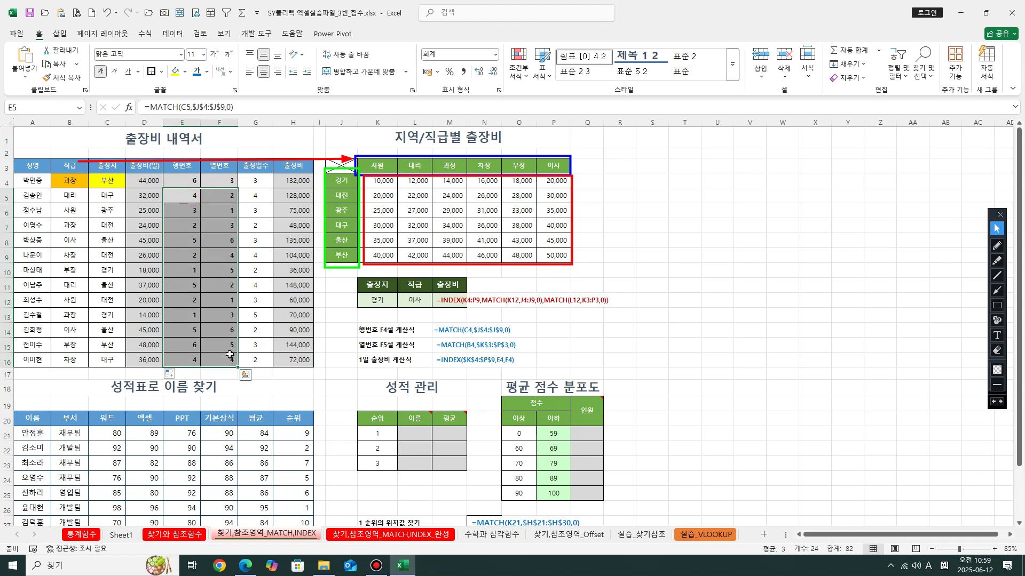
{"action": "left_click", "coordinate": [195, 270]}
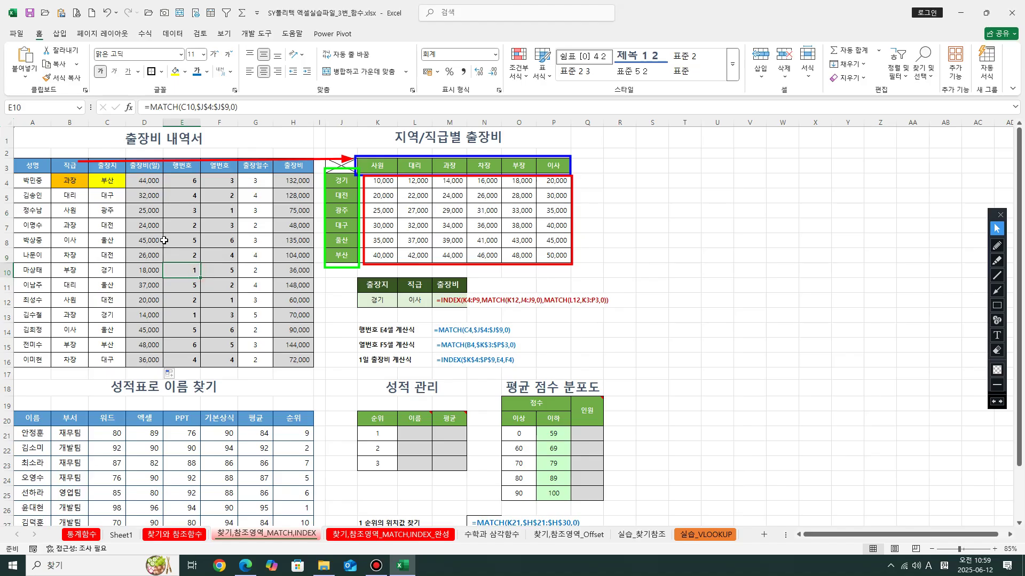
{"action": "left_click", "coordinate": [187, 181]}
{"action": "left_click", "coordinate": [223, 178]}
{"action": "left_click", "coordinate": [165, 183]}
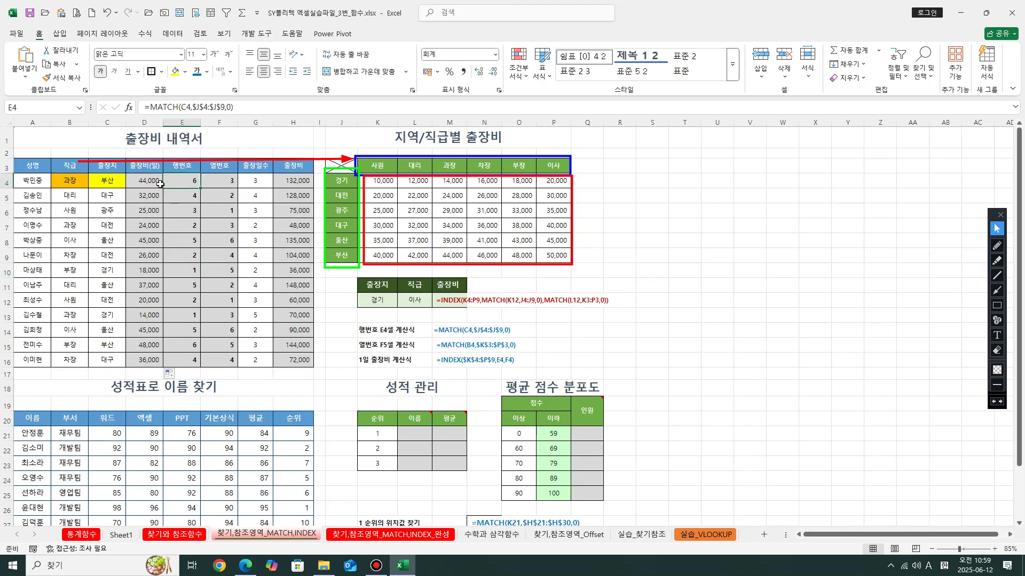
{"action": "left_click", "coordinate": [74, 180]}
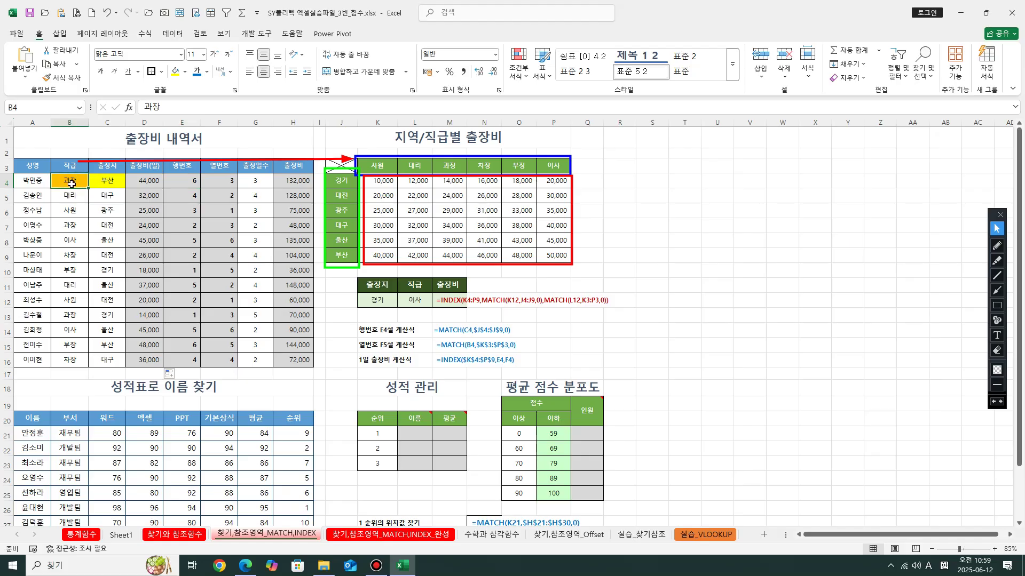
Trace the first row's daily cost in K4:P9 by counting down and across using its row and column numbers
{"action": "left_click", "coordinate": [93, 181]}
{"action": "left_click", "coordinate": [142, 180]}
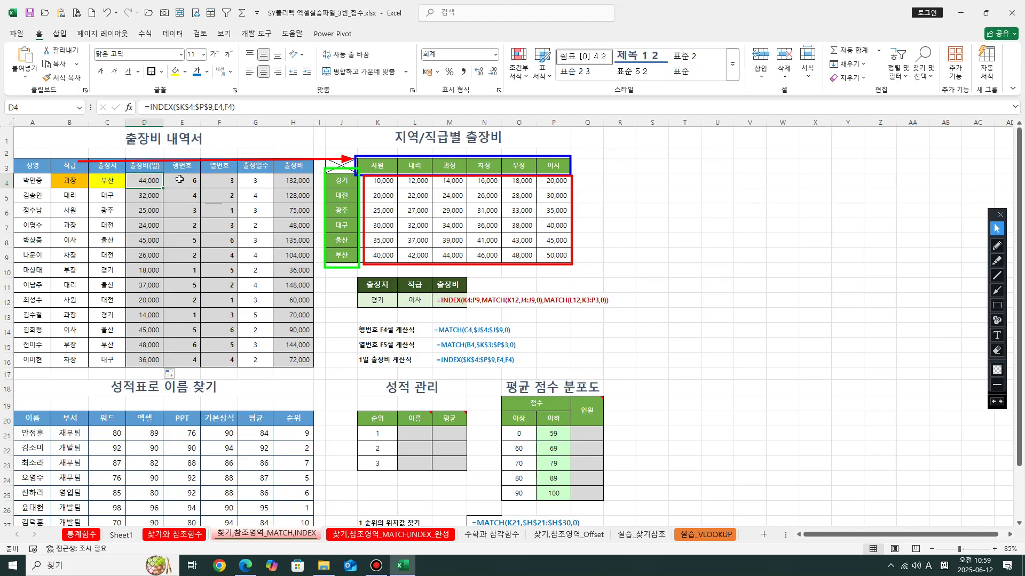
{"action": "left_click_drag", "start_coordinate": [380, 181], "coordinate": [552, 256]}
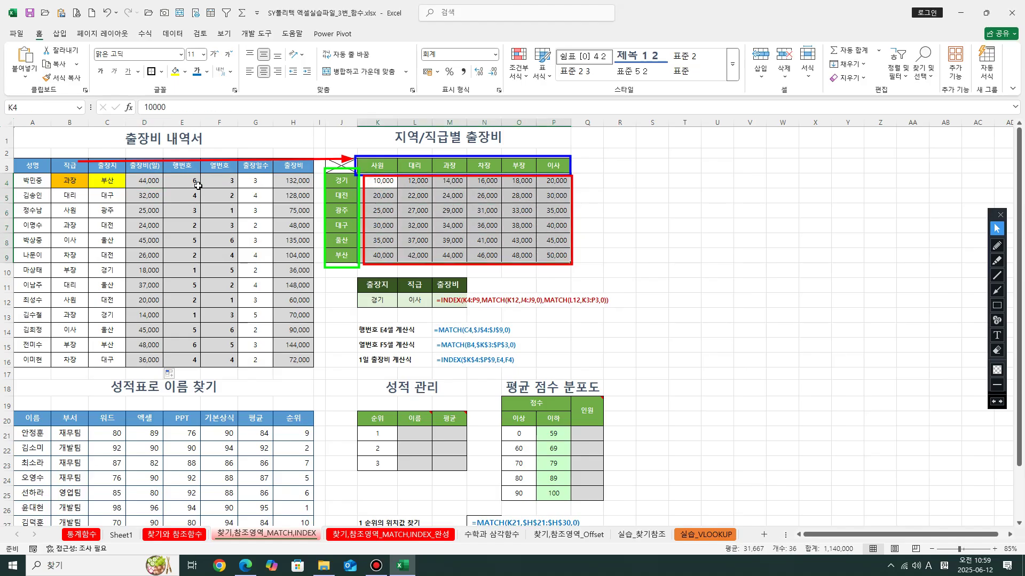
{"action": "left_click", "coordinate": [388, 183]}
{"action": "left_click", "coordinate": [383, 196]}
{"action": "left_click", "coordinate": [382, 210]}
{"action": "left_click", "coordinate": [383, 225]}
{"action": "left_click", "coordinate": [382, 241]}
{"action": "left_click", "coordinate": [382, 255]}
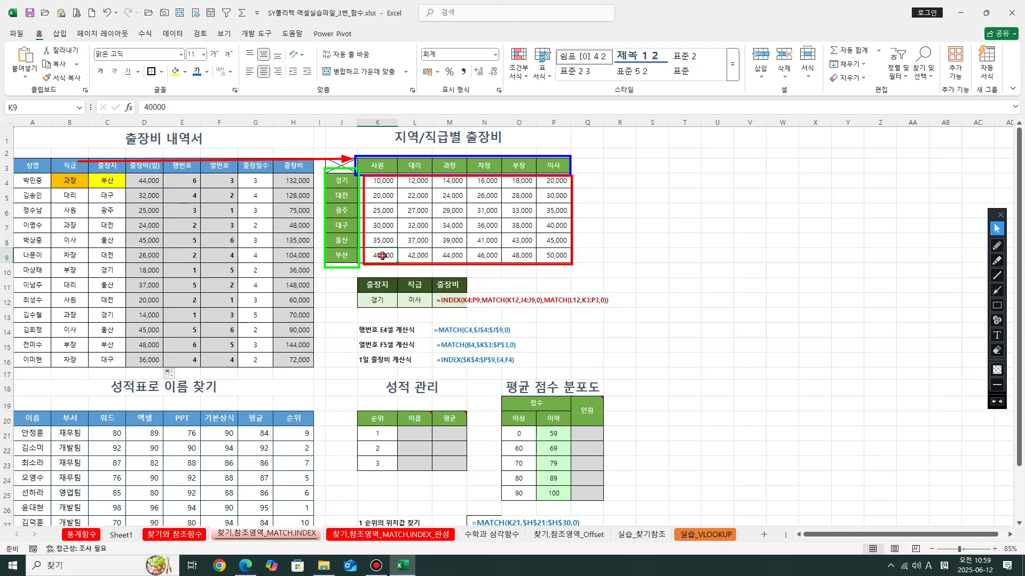
{"action": "left_click", "coordinate": [420, 255]}
{"action": "left_click", "coordinate": [448, 255]}
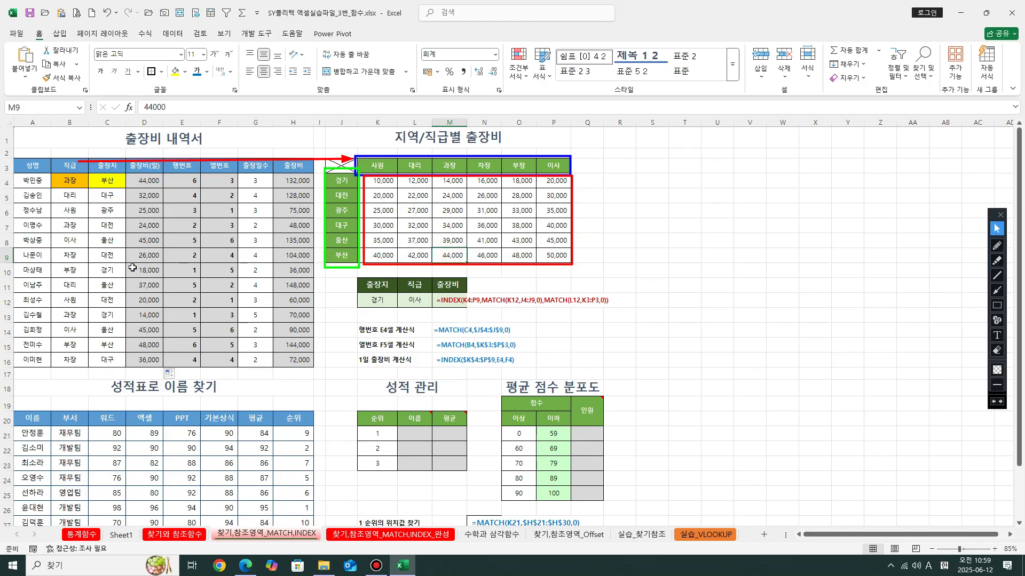
Trace the second row's daily cost in K4:P9 from its 대리 rank, 대구 destination and the numbers in E5:F5
{"action": "left_click", "coordinate": [191, 196]}
{"action": "left_click", "coordinate": [31, 196]}
{"action": "left_click_drag", "start_coordinate": [31, 196], "coordinate": [74, 196]}
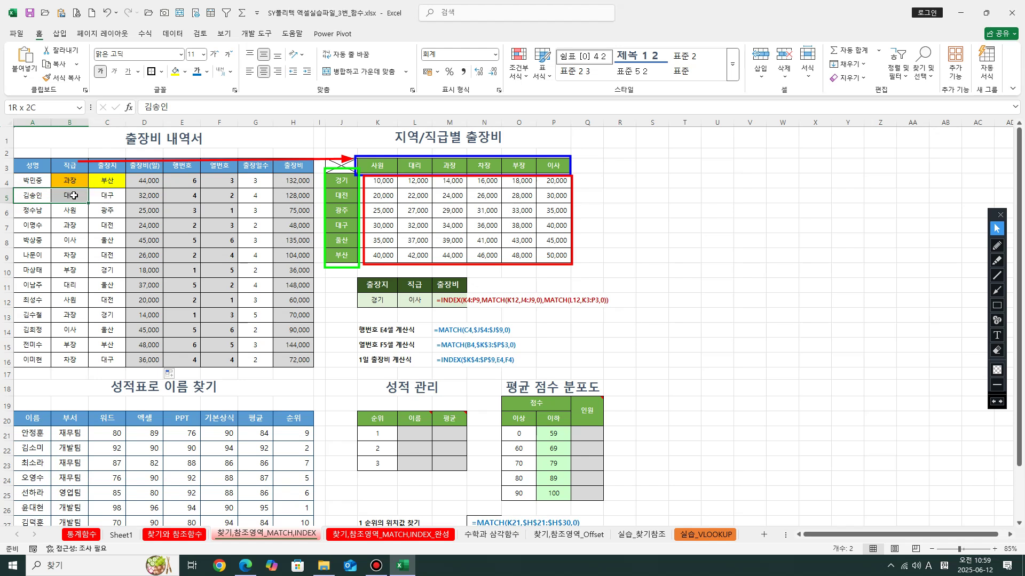
{"action": "left_click", "coordinate": [106, 195]}
{"action": "left_click", "coordinate": [151, 194]}
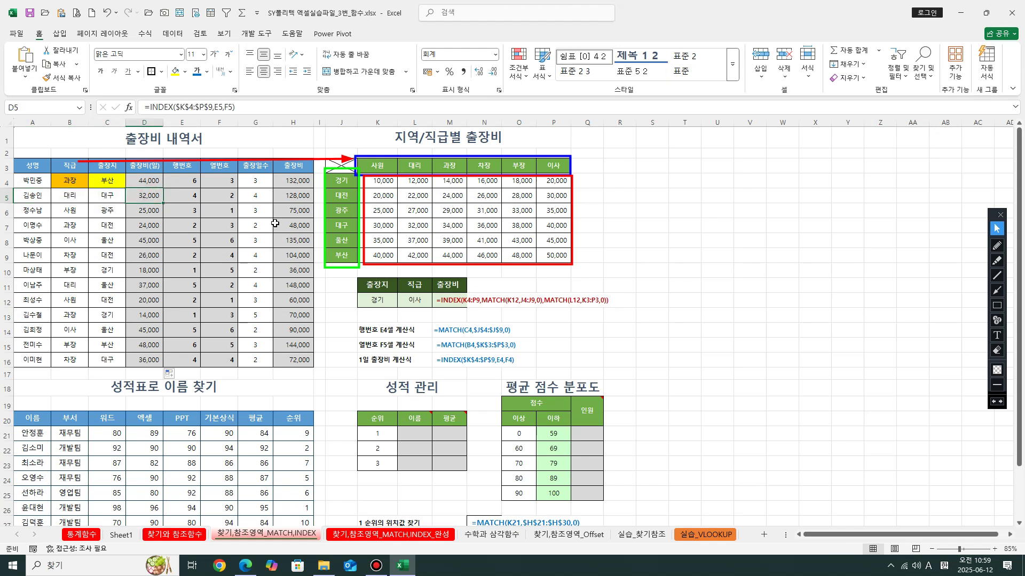
{"action": "left_click", "coordinate": [185, 195]}
{"action": "left_click", "coordinate": [222, 196]}
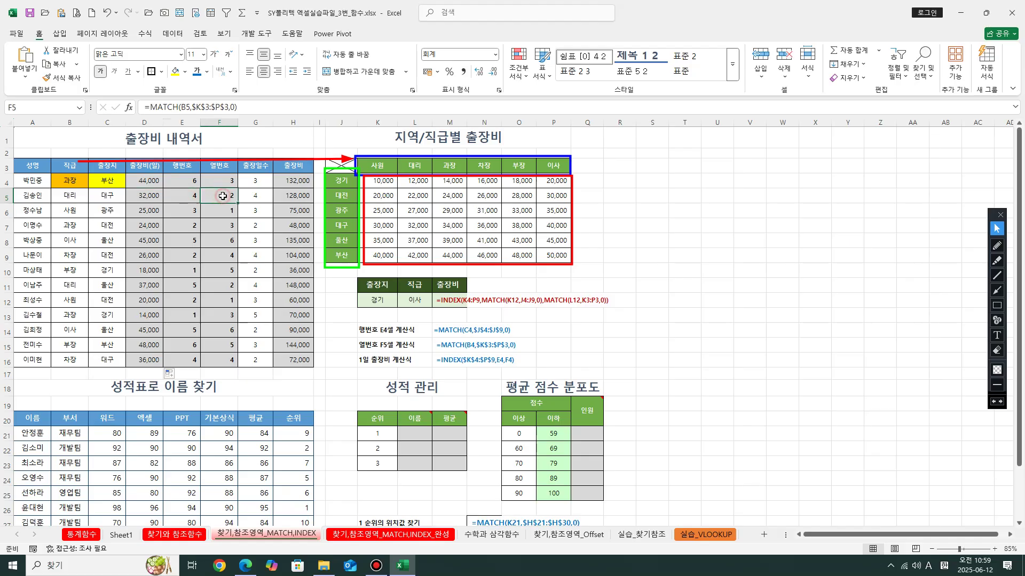
{"action": "left_click", "coordinate": [376, 182]}
{"action": "left_click", "coordinate": [378, 197]}
{"action": "left_click", "coordinate": [379, 211]}
{"action": "left_click", "coordinate": [381, 226]}
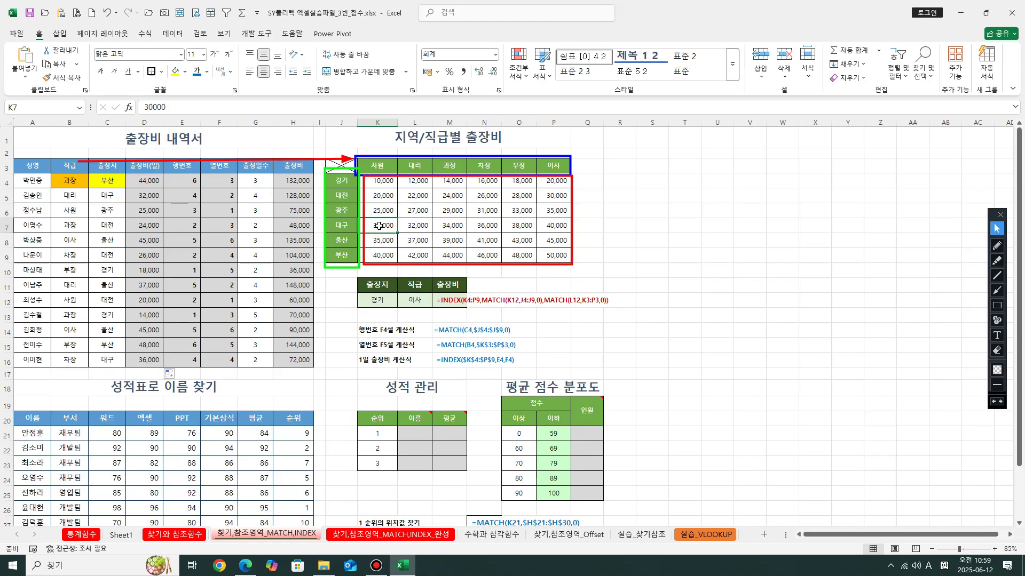
{"action": "left_click", "coordinate": [412, 225]}
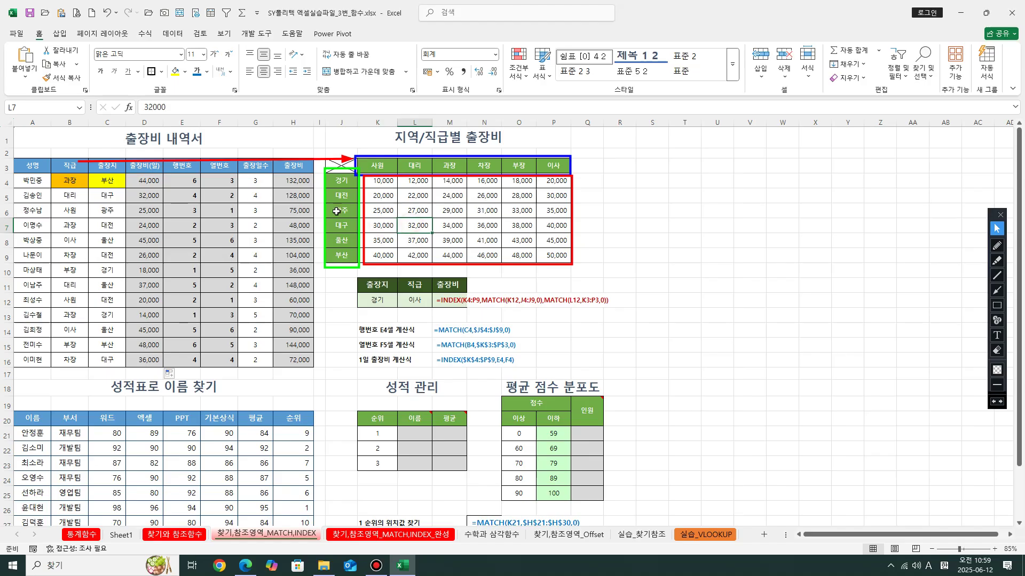
{"action": "left_click", "coordinate": [136, 198]}
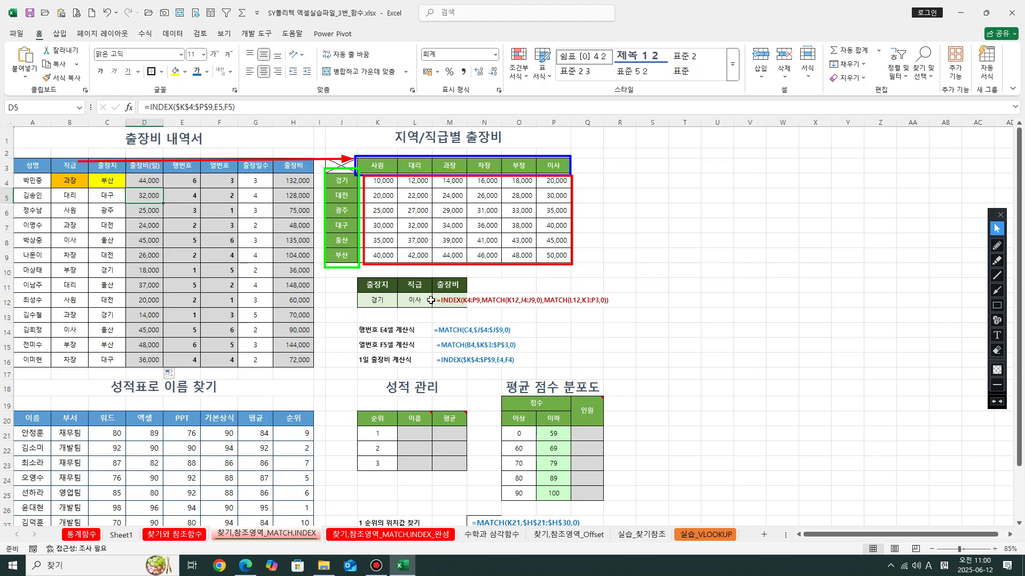
Clear the daily cost, row number and column number formulas from D4:F16
{"action": "left_click_drag", "start_coordinate": [151, 180], "coordinate": [227, 361]}
{"action": "key", "text": "Delete"}
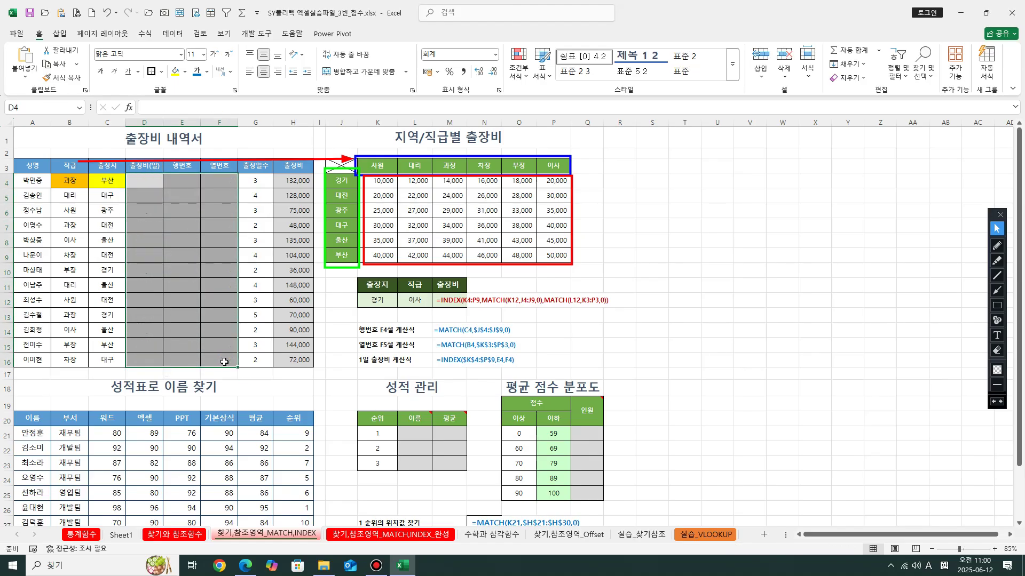
{"action": "left_click", "coordinate": [201, 217]}
Compare the combined INDEX/MATCH formula text in M12 with the separate row, column and daily-cost formulas in M14:M16
{"action": "left_click", "coordinate": [555, 326]}
{"action": "left_click", "coordinate": [440, 304]}
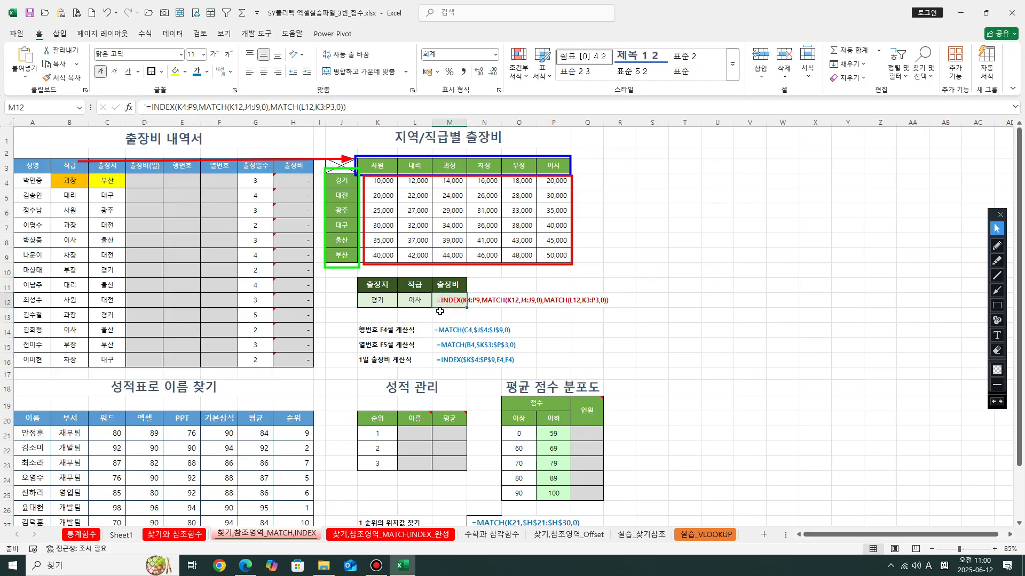
{"action": "left_click", "coordinate": [389, 297]}
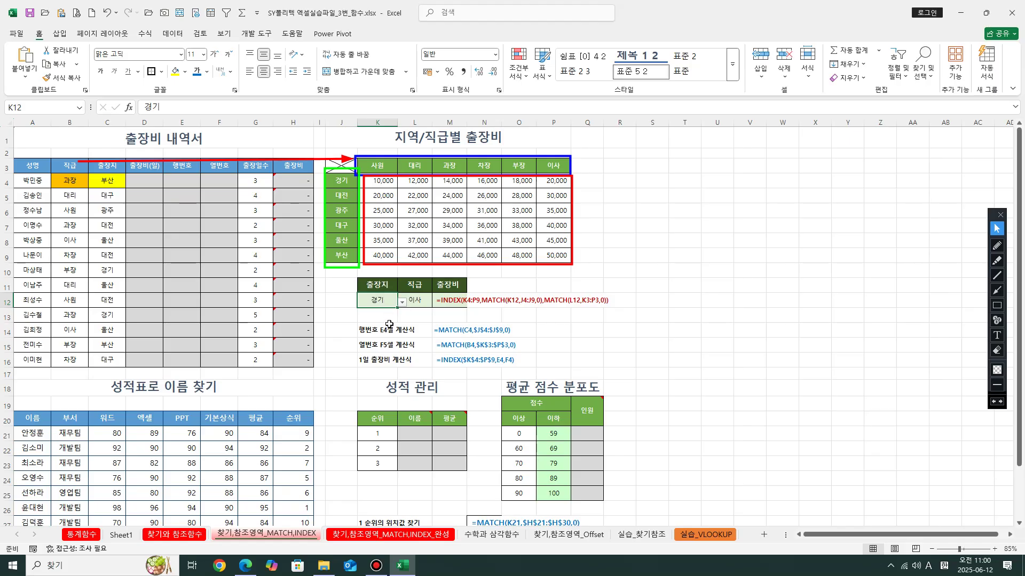
{"action": "left_click", "coordinate": [451, 328]}
{"action": "left_click", "coordinate": [394, 329]}
{"action": "left_click", "coordinate": [391, 302]}
{"action": "left_click", "coordinate": [409, 335]}
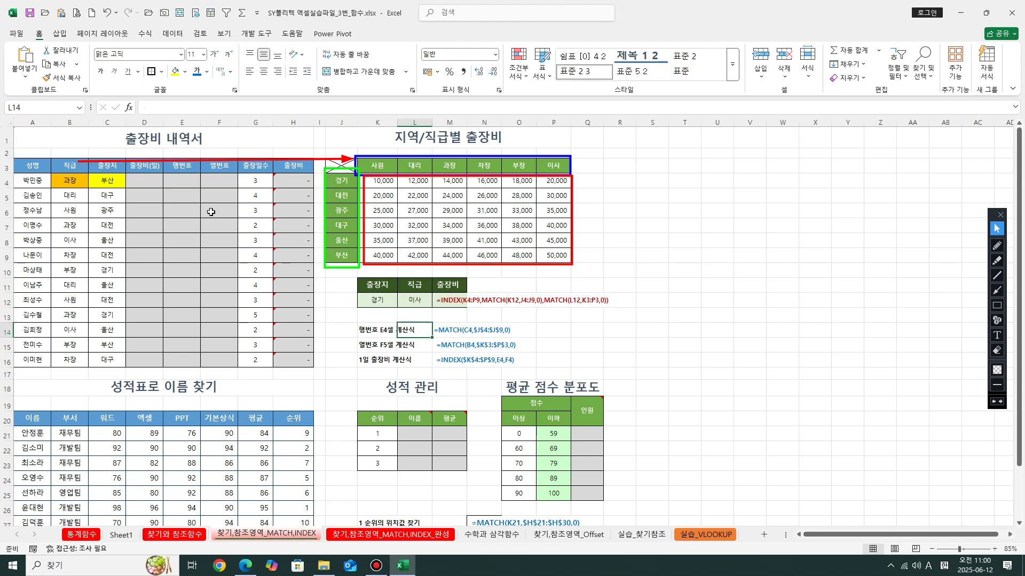
{"action": "left_click", "coordinate": [417, 348]}
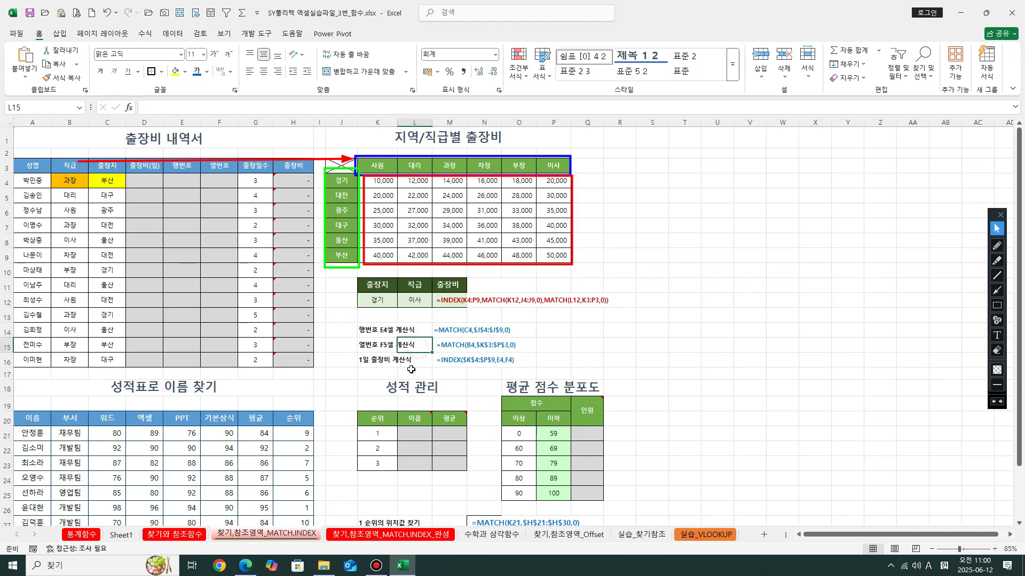
{"action": "left_click", "coordinate": [381, 365]}
{"action": "left_click", "coordinate": [142, 180]}
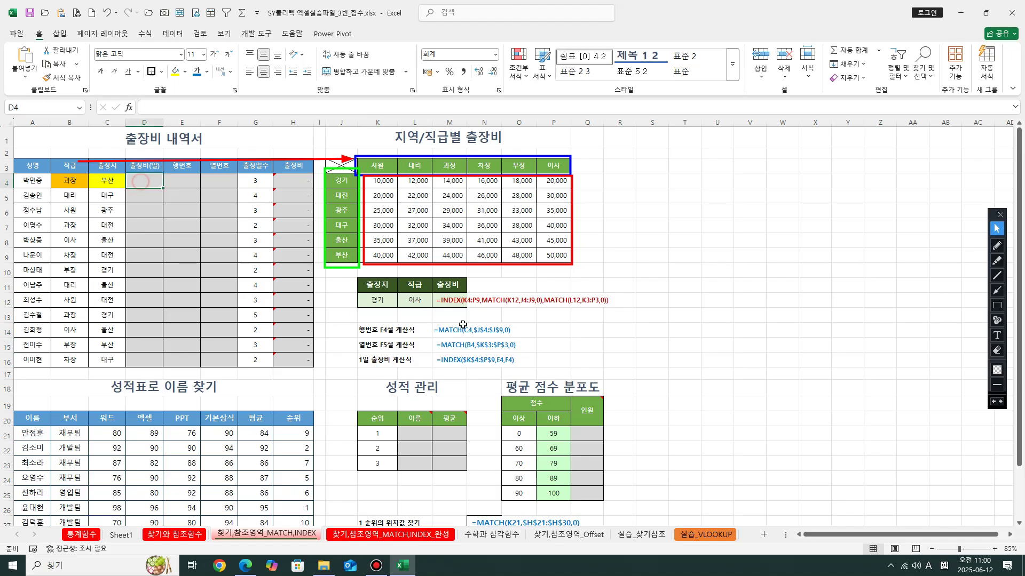
{"action": "left_click", "coordinate": [463, 359]}
{"action": "left_click", "coordinate": [462, 345]}
{"action": "left_click", "coordinate": [458, 332]}
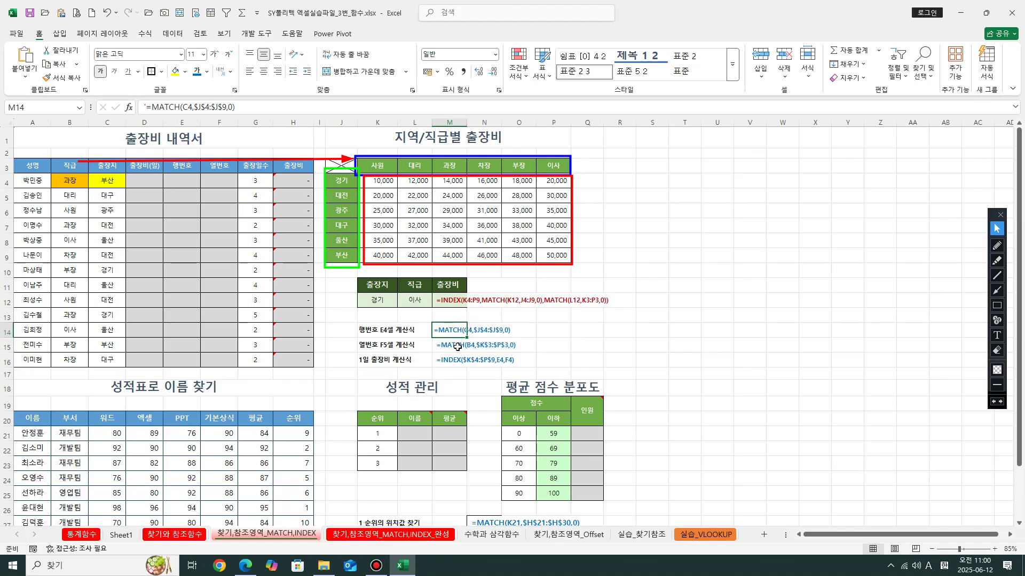
{"action": "left_click", "coordinate": [143, 181]}
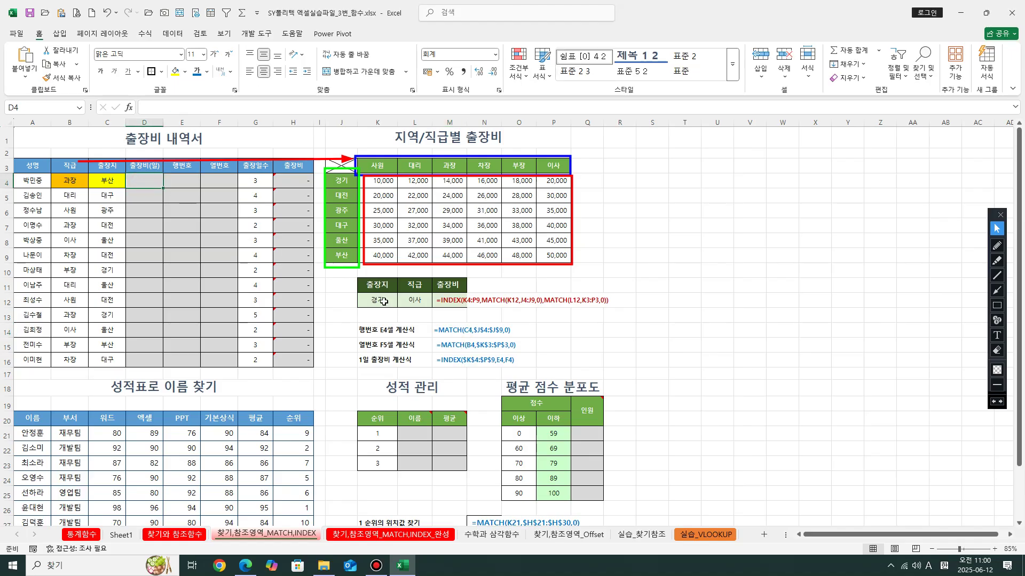
Choose 부산 as the destination in K12 and 과장 as the rank in L12
{"action": "left_click", "coordinate": [453, 303]}
{"action": "left_click", "coordinate": [384, 302]}
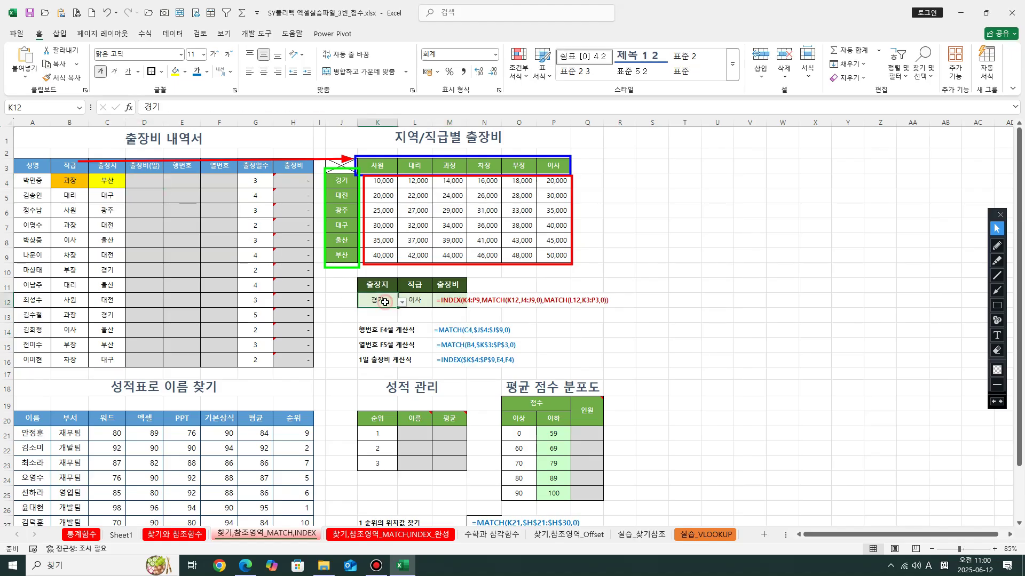
{"action": "left_click", "coordinate": [402, 302]}
{"action": "left_click", "coordinate": [389, 312]}
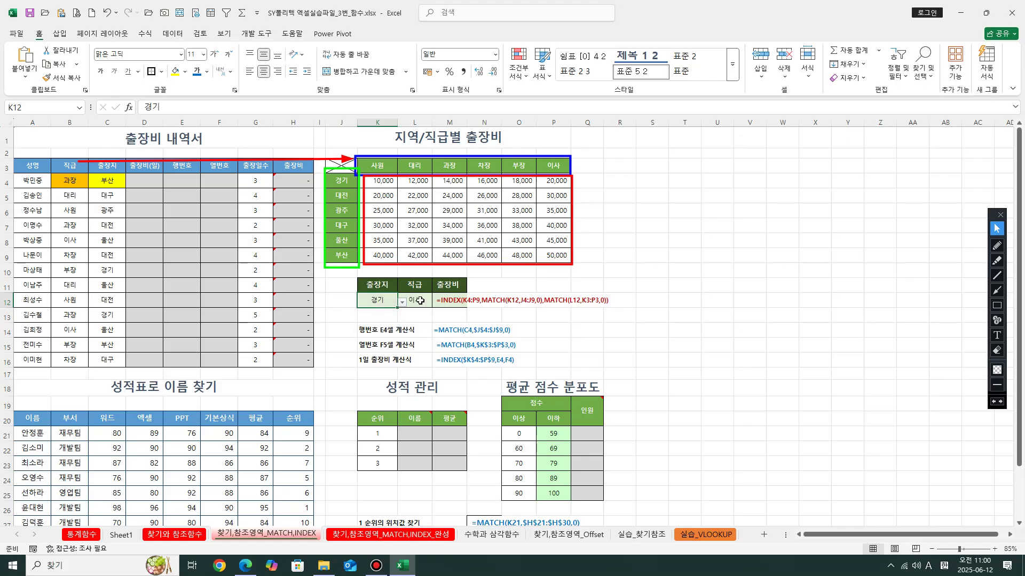
{"action": "left_click", "coordinate": [424, 302]}
{"action": "left_click", "coordinate": [389, 301]}
{"action": "left_click", "coordinate": [401, 302]}
{"action": "left_click", "coordinate": [381, 346]}
{"action": "left_click", "coordinate": [414, 300]}
{"action": "left_click", "coordinate": [437, 302]}
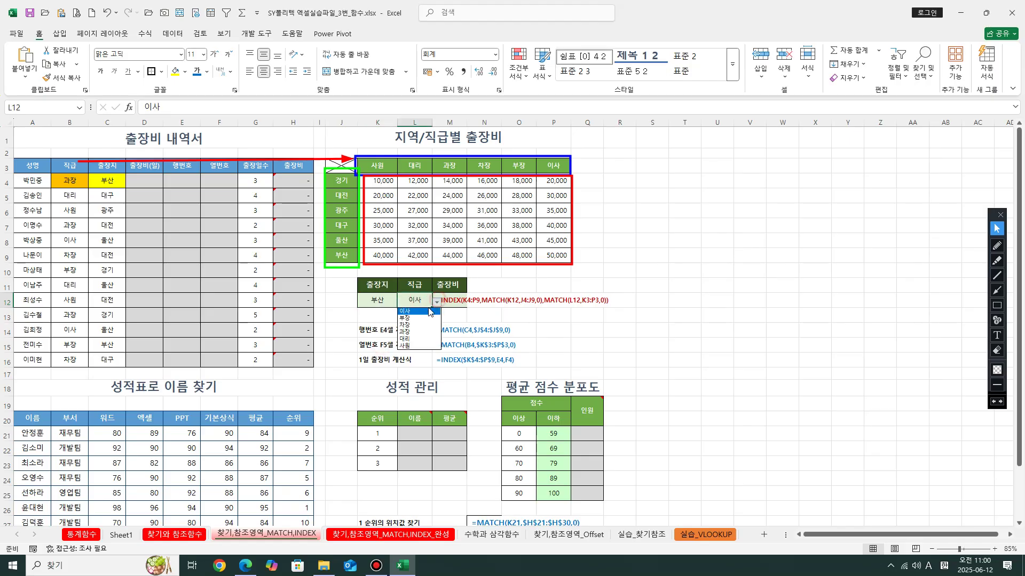
{"action": "left_click", "coordinate": [414, 331]}
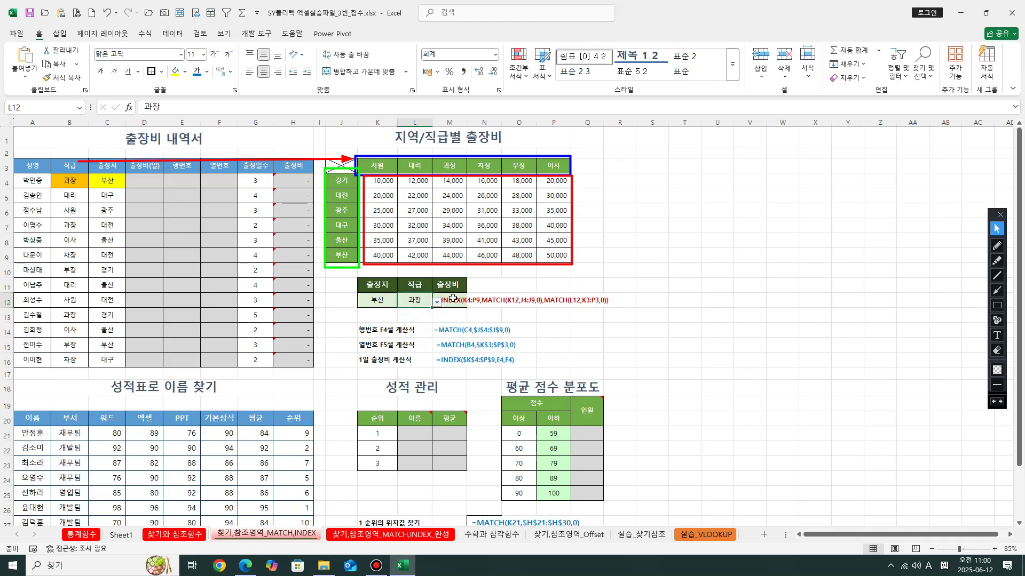
Remove the leading apostrophe from M12 to make it a live formula: =INDEX(K4:P9,MATCH(K12,J4:J9,0),MATCH(L12,K3:P3,0))
{"action": "left_click", "coordinate": [446, 302]}
{"action": "double_click", "coordinate": [444, 300]}
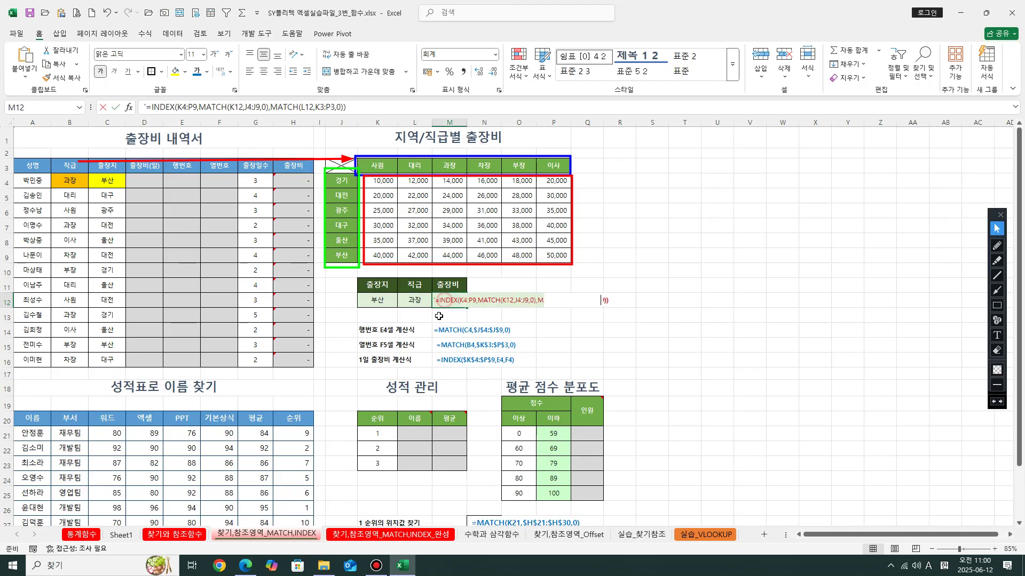
{"action": "key", "text": "Home"}
{"action": "key", "text": "Delete"}
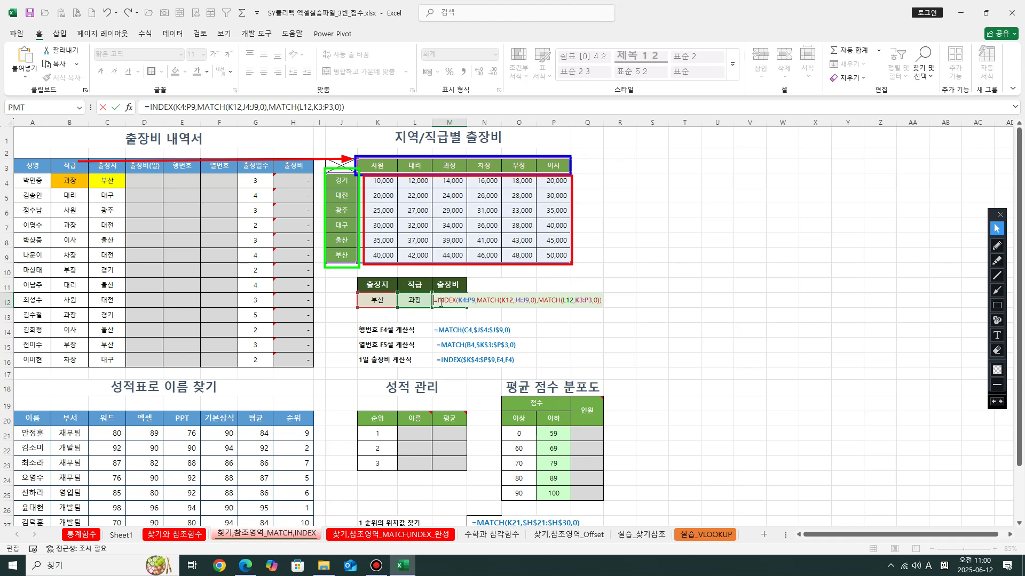
Examine the K4:P9 range and the row and column MATCH arguments in M12's formula, and commit the formula
{"action": "left_click", "coordinate": [445, 301]}
{"action": "left_click", "coordinate": [466, 302]}
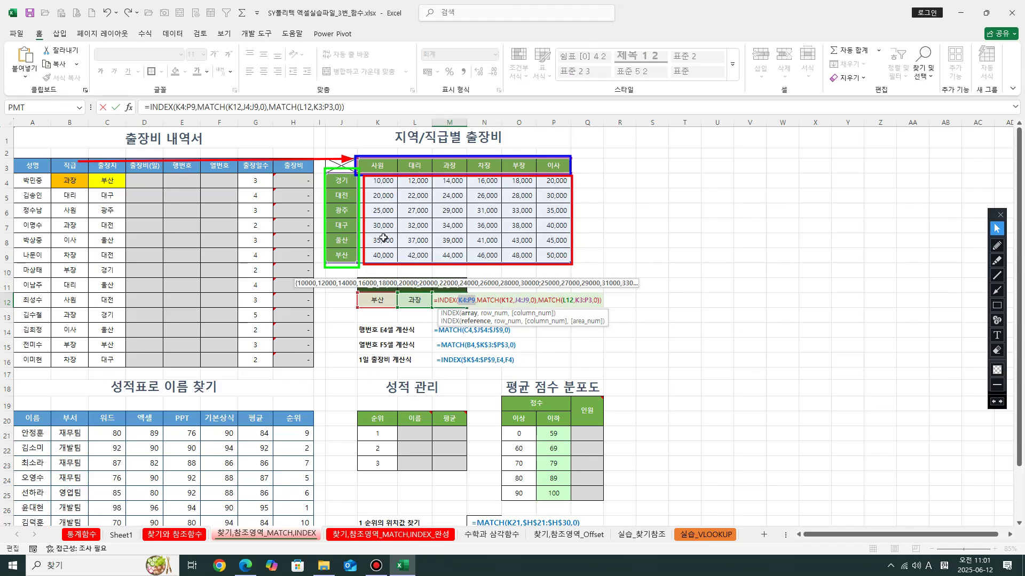
{"action": "left_click", "coordinate": [481, 301]}
{"action": "left_click_drag", "start_coordinate": [477, 301], "coordinate": [536, 301]}
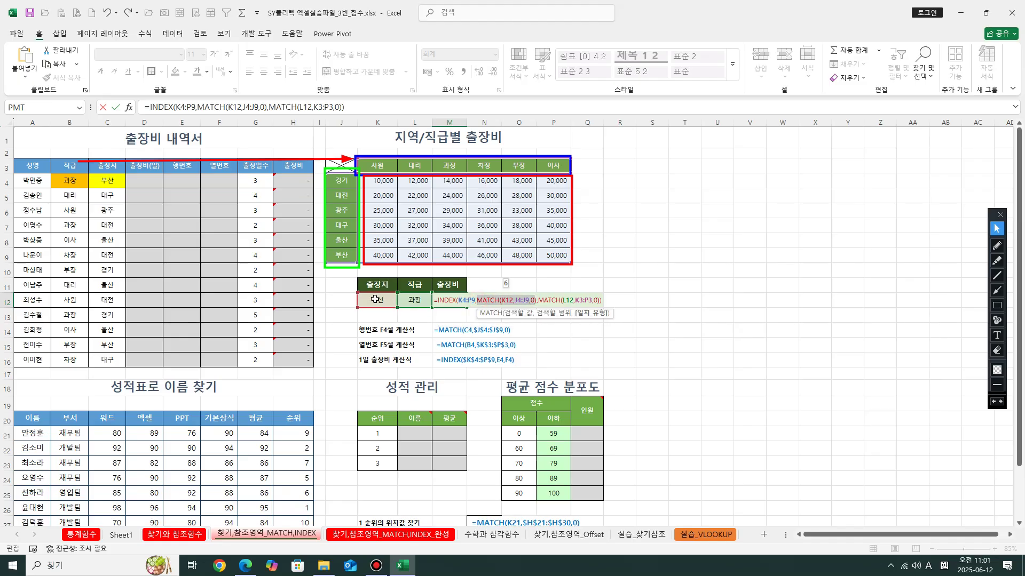
{"action": "left_click", "coordinate": [509, 301]}
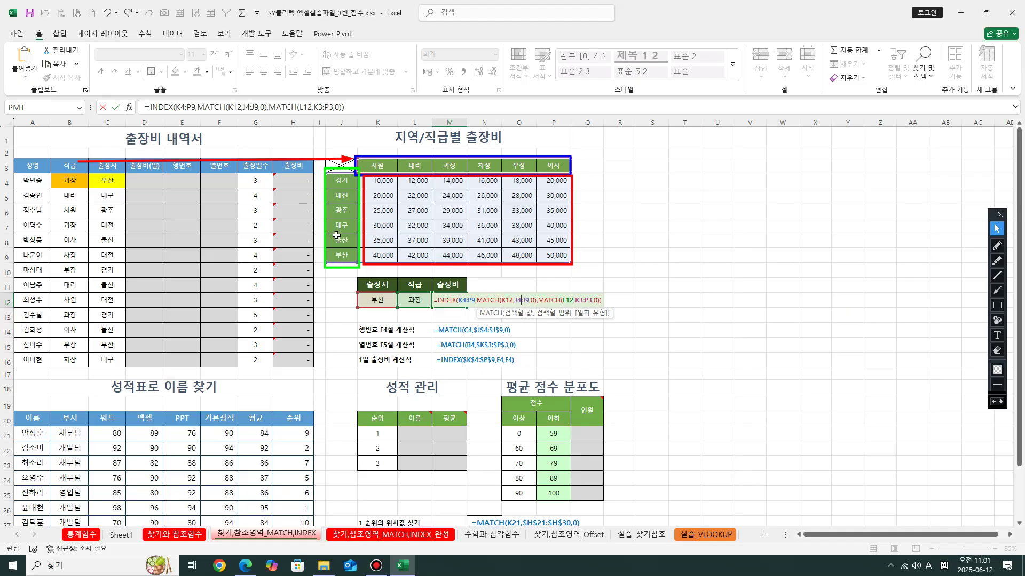
{"action": "left_click", "coordinate": [535, 300]}
{"action": "left_click_drag", "start_coordinate": [478, 302], "coordinate": [541, 302]}
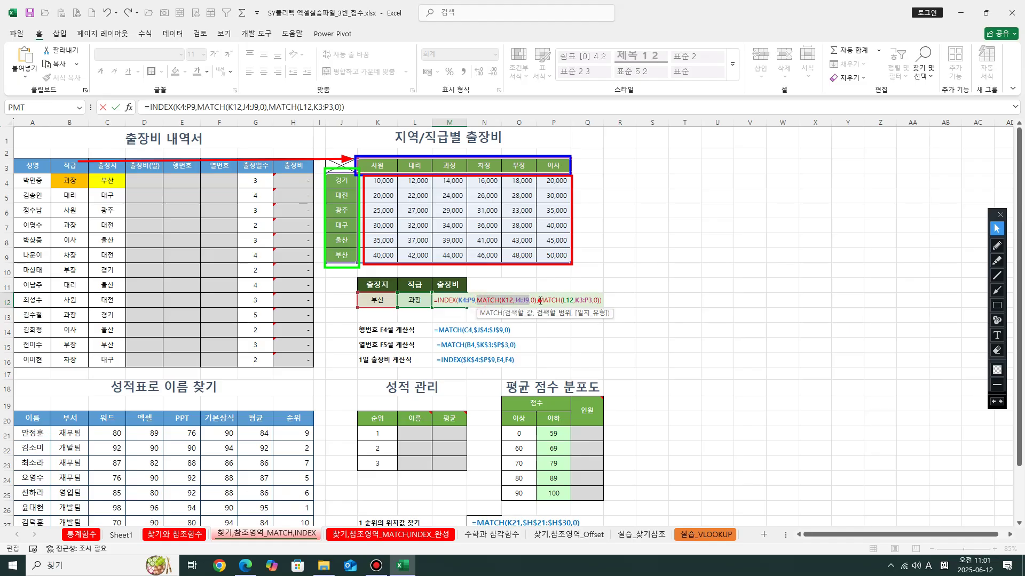
{"action": "left_click", "coordinate": [540, 301]}
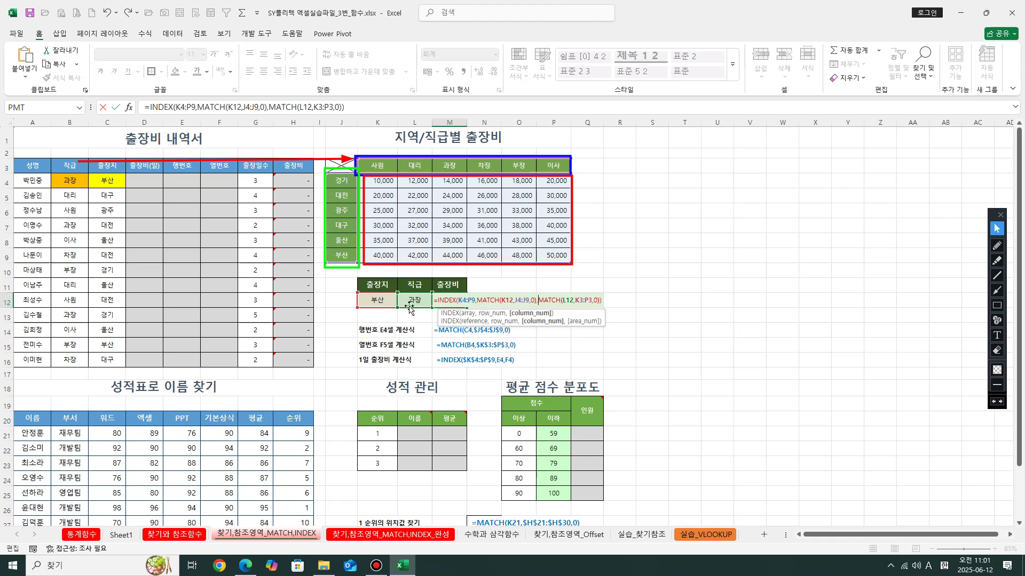
{"action": "left_click", "coordinate": [569, 300]}
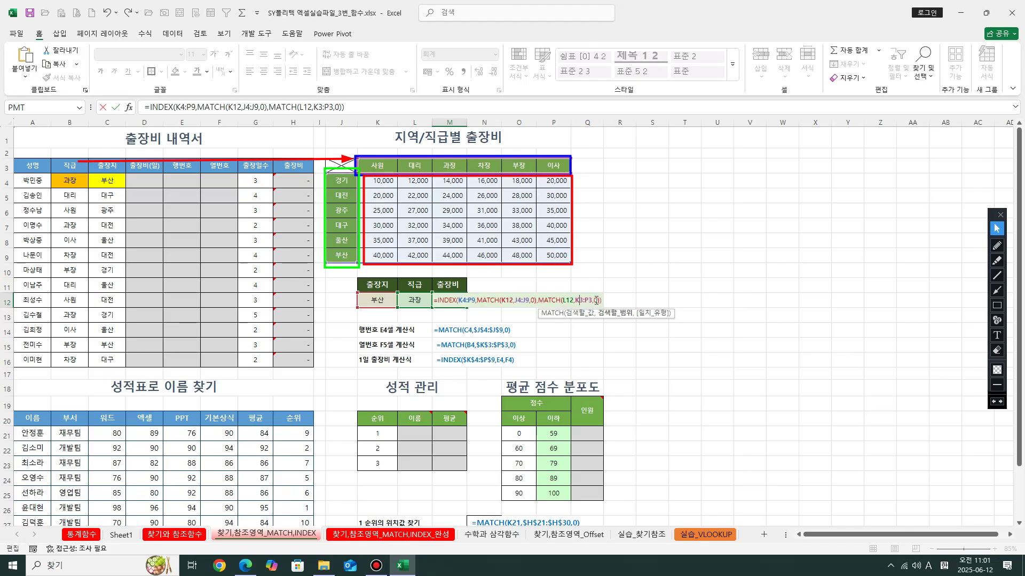
{"action": "left_click_drag", "start_coordinate": [591, 301], "coordinate": [575, 301]}
{"action": "left_click_drag", "start_coordinate": [459, 302], "coordinate": [594, 301]}
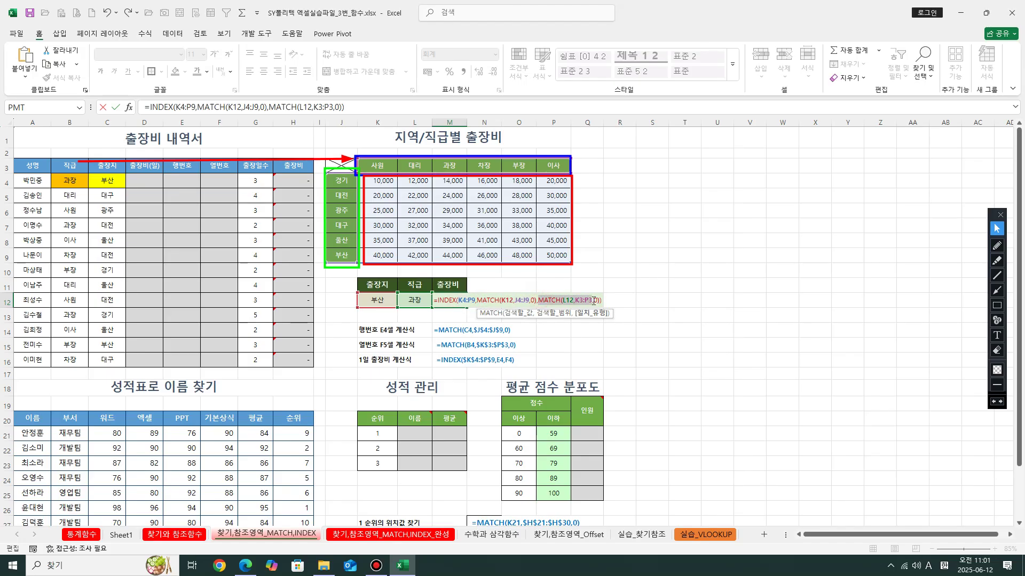
{"action": "left_click", "coordinate": [462, 302]}
{"action": "key", "text": "Return"}
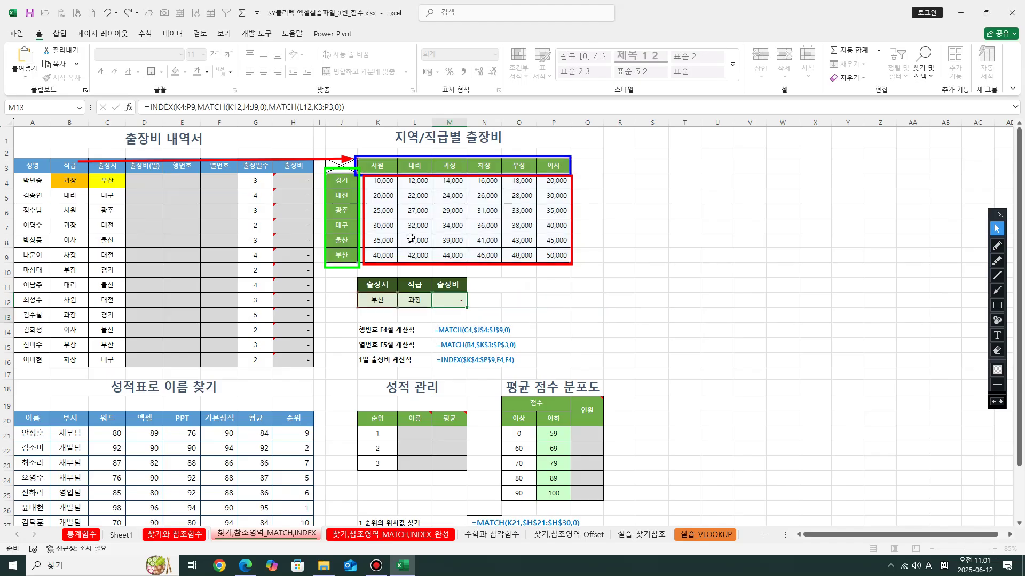
Test the combined lookup by changing the destination in K12 to 대전 and the rank in L12 to 차장
{"action": "left_click", "coordinate": [376, 301]}
{"action": "left_click", "coordinate": [402, 302]}
{"action": "left_click", "coordinate": [376, 318]}
{"action": "left_click", "coordinate": [414, 305]}
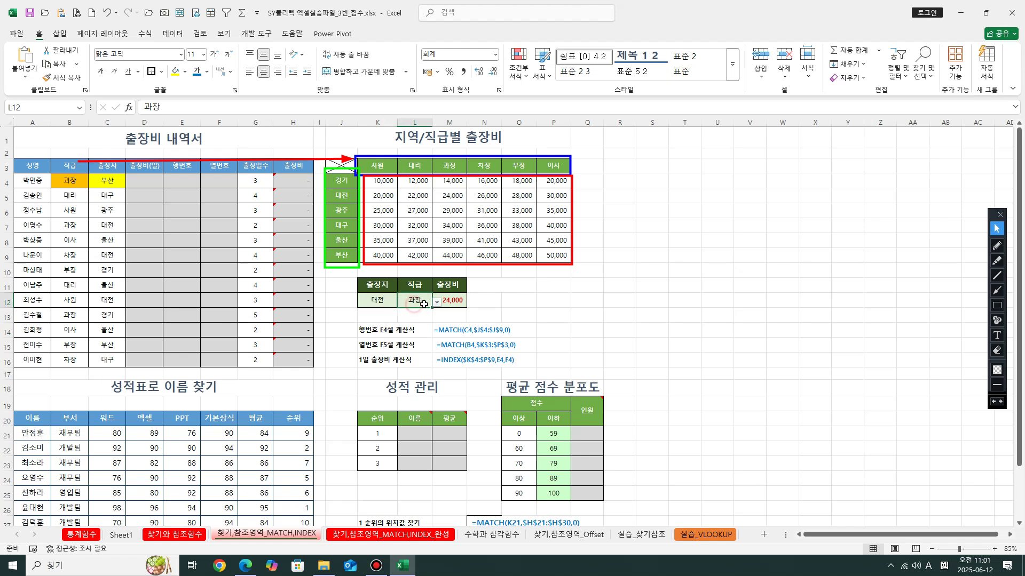
{"action": "left_click", "coordinate": [436, 302]}
{"action": "left_click", "coordinate": [417, 327]}
Review the separate formulas in M14:M16 alongside the daily cost cell D4 and the helper columns E4:F16
{"action": "left_click", "coordinate": [142, 185]}
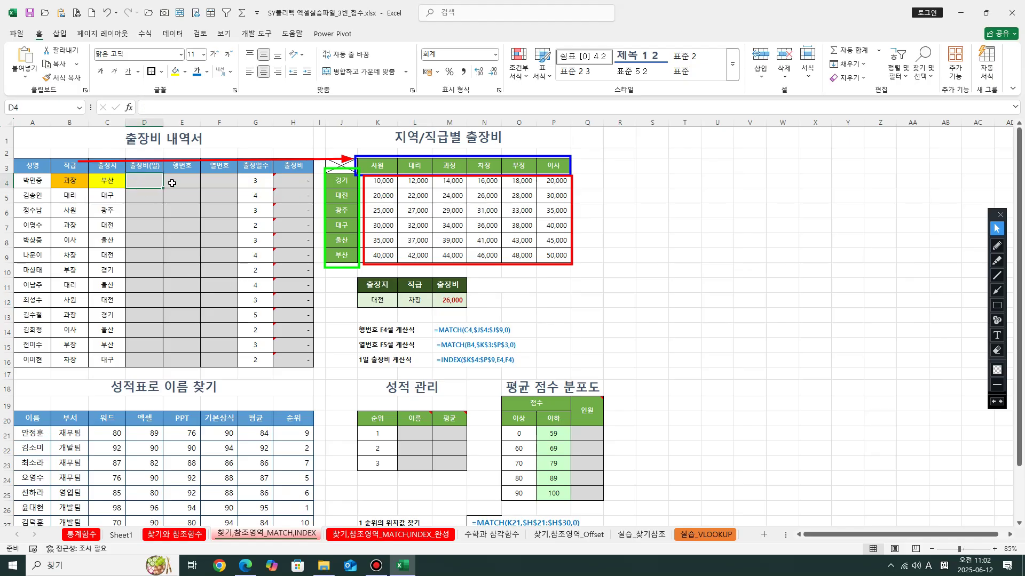
{"action": "left_click", "coordinate": [453, 324]}
{"action": "left_click", "coordinate": [451, 345]}
{"action": "left_click", "coordinate": [446, 361]}
{"action": "left_click_drag", "start_coordinate": [185, 182], "coordinate": [222, 360]}
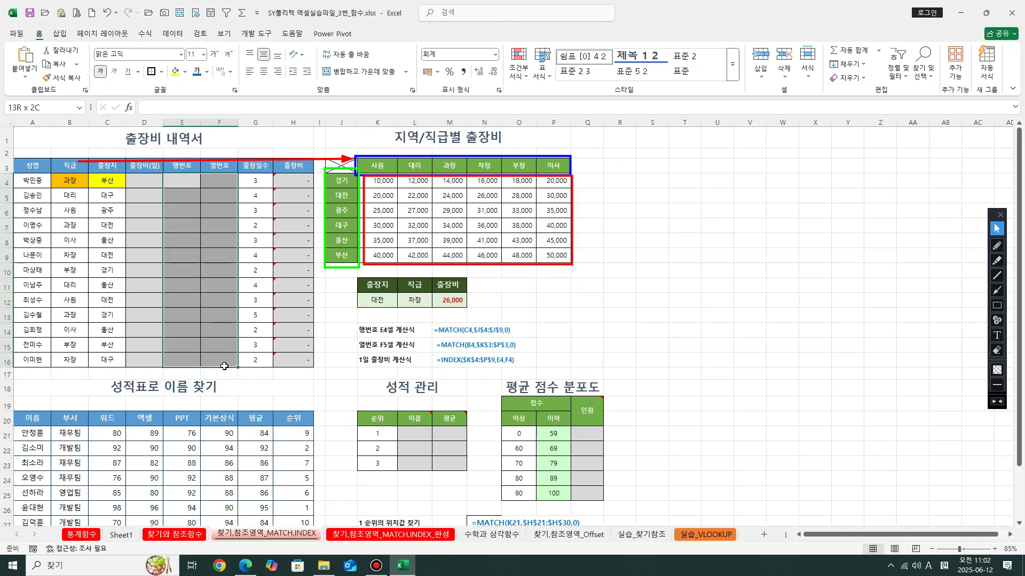
Make daily cost cell D4 bold and start an INDEX formula there with the absolute array $K$4:$P$9
{"action": "left_click", "coordinate": [145, 181]}
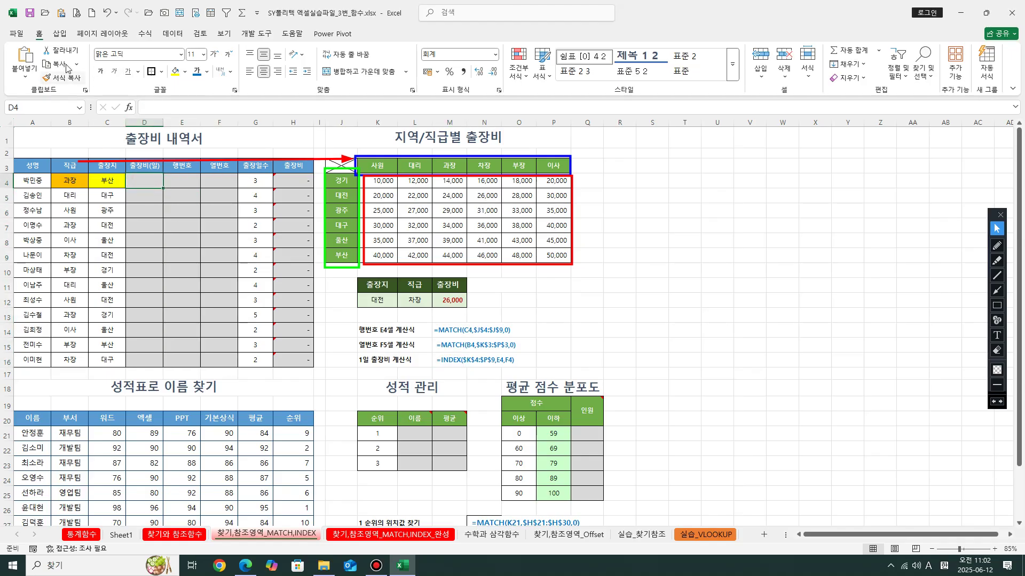
{"action": "left_click", "coordinate": [101, 72]}
{"action": "type", "text": "=in"}
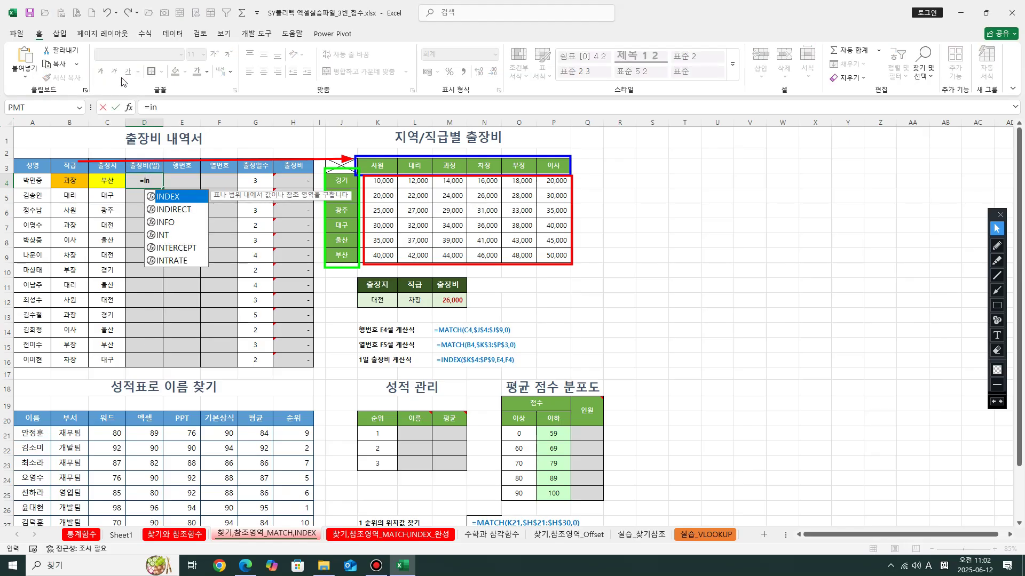
{"action": "key", "text": "Tab"}
{"action": "left_click_drag", "start_coordinate": [385, 182], "coordinate": [545, 259]}
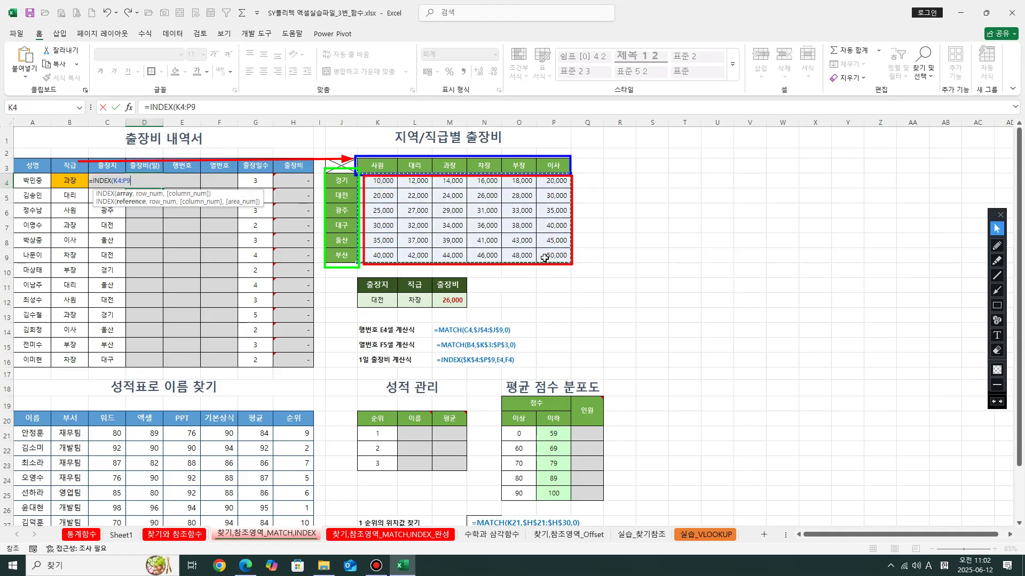
{"action": "key", "text": "F4"}
{"action": "type", "text": ","}
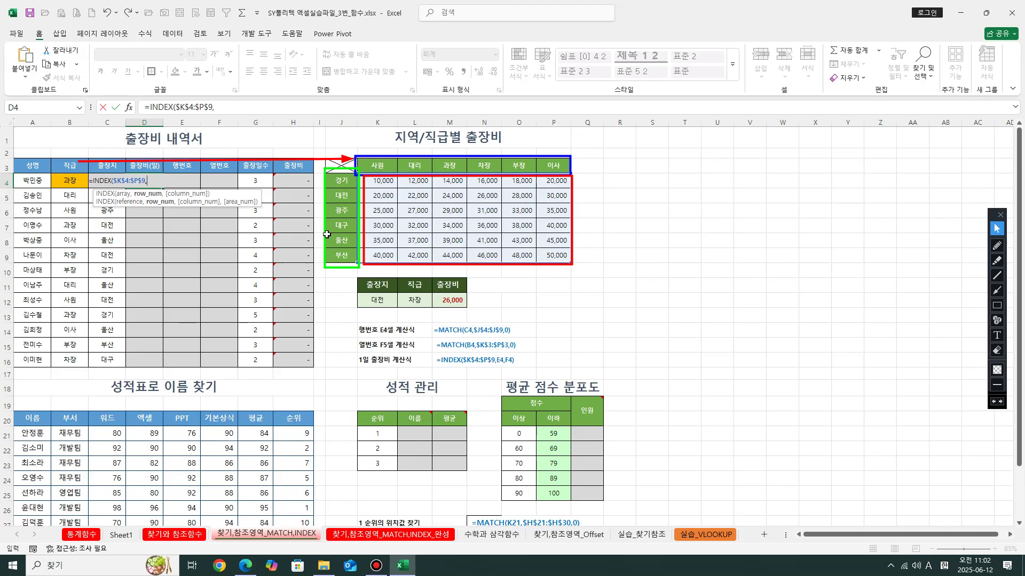
Add MATCH(C4,$J$4:$J$9,0) as the row number argument of D4's INDEX formula
{"action": "type", "text": "mat"}
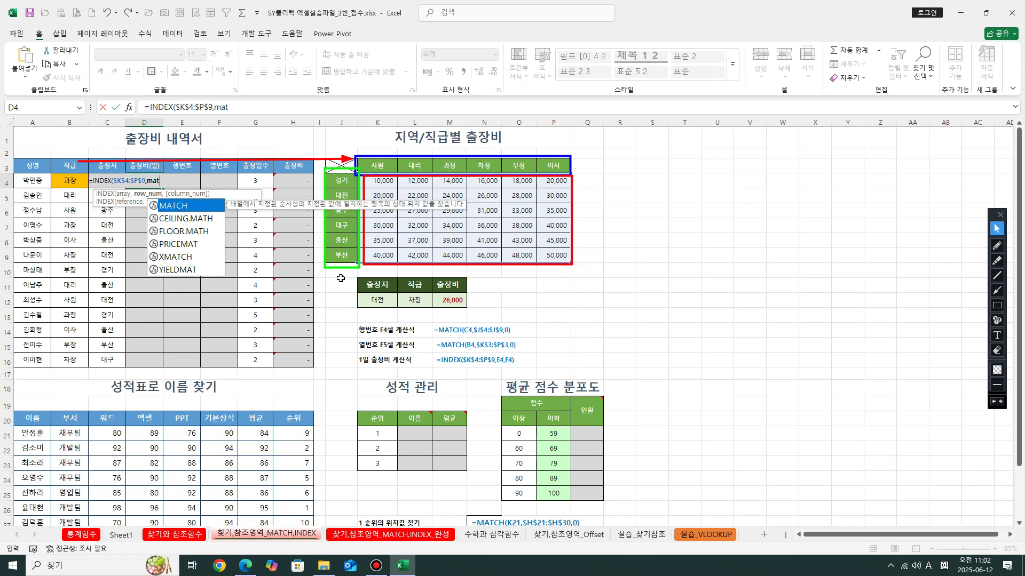
{"action": "key", "text": "Tab"}
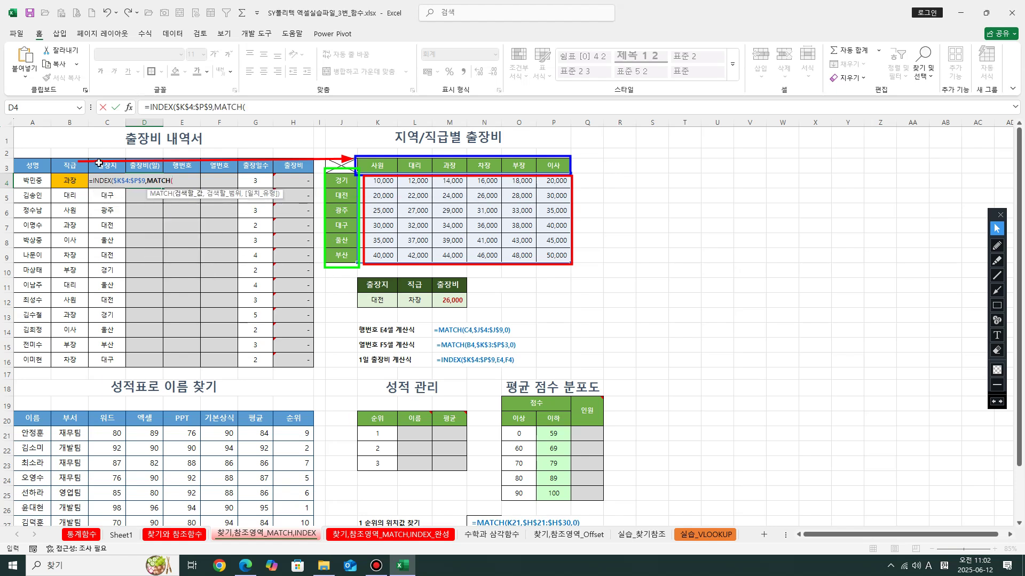
{"action": "left_click", "coordinate": [99, 167]}
{"action": "key", "text": "Down"}
{"action": "type", "text": ","}
{"action": "left_click_drag", "start_coordinate": [338, 181], "coordinate": [331, 255]}
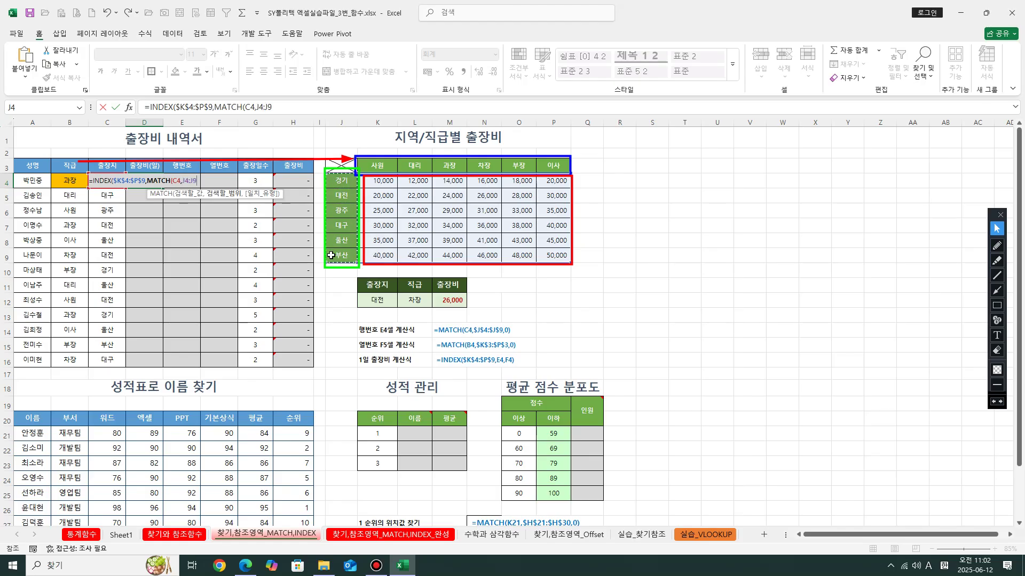
{"action": "key", "text": "F4"}
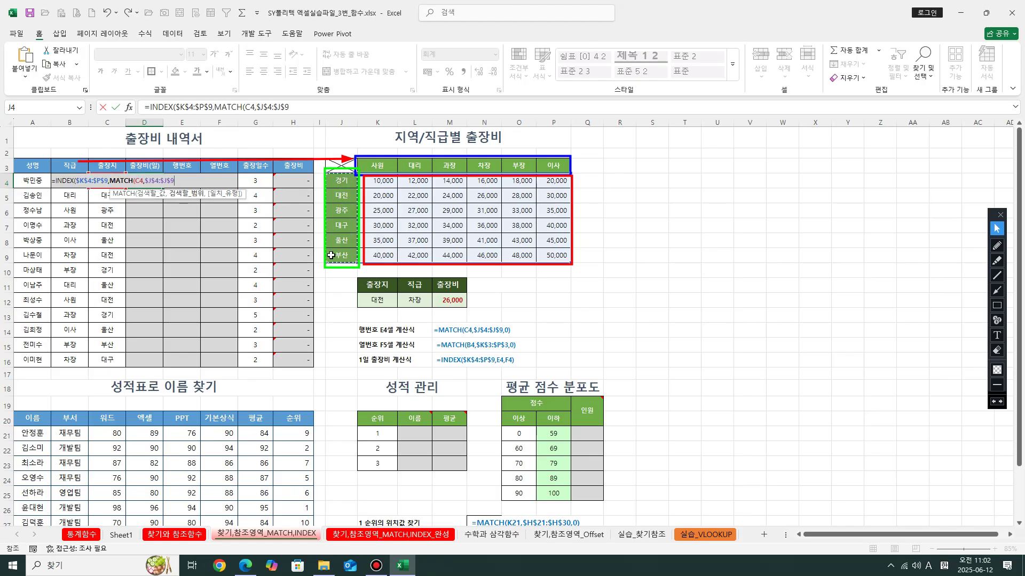
{"action": "type", "text": ","}
{"action": "double_click", "coordinate": [215, 219]}
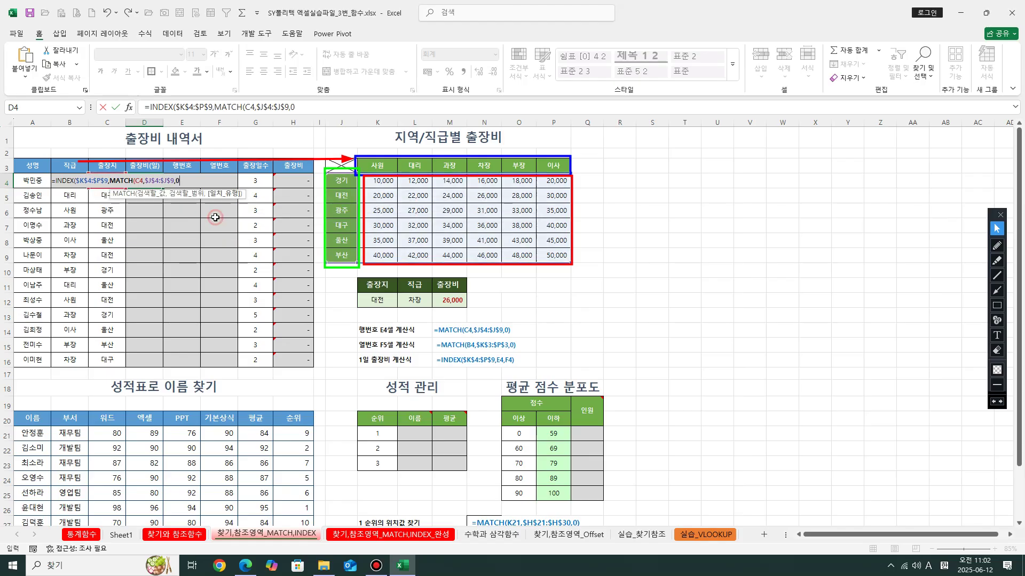
{"action": "type", "text": ")"}
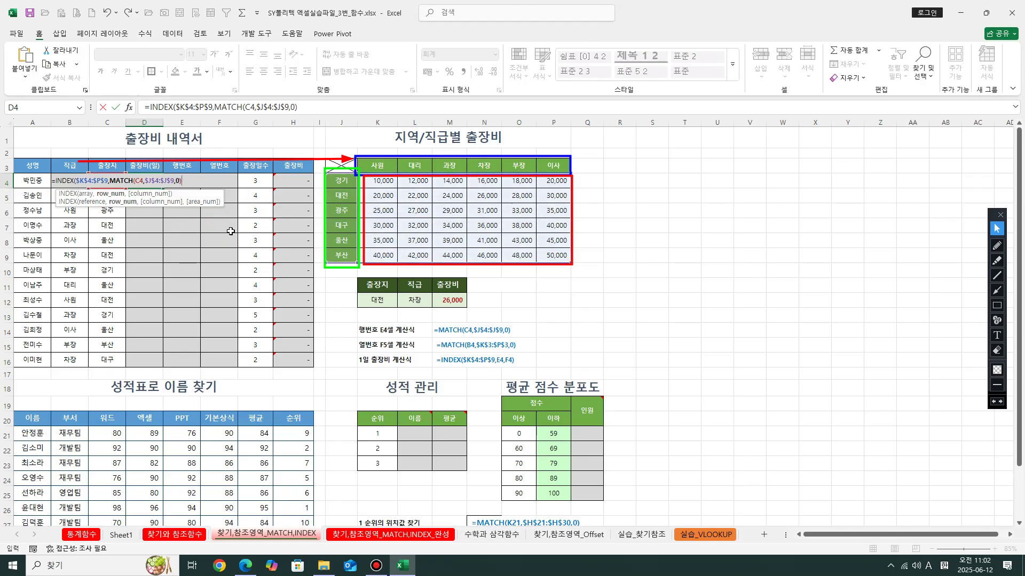
{"action": "type", "text": ","}
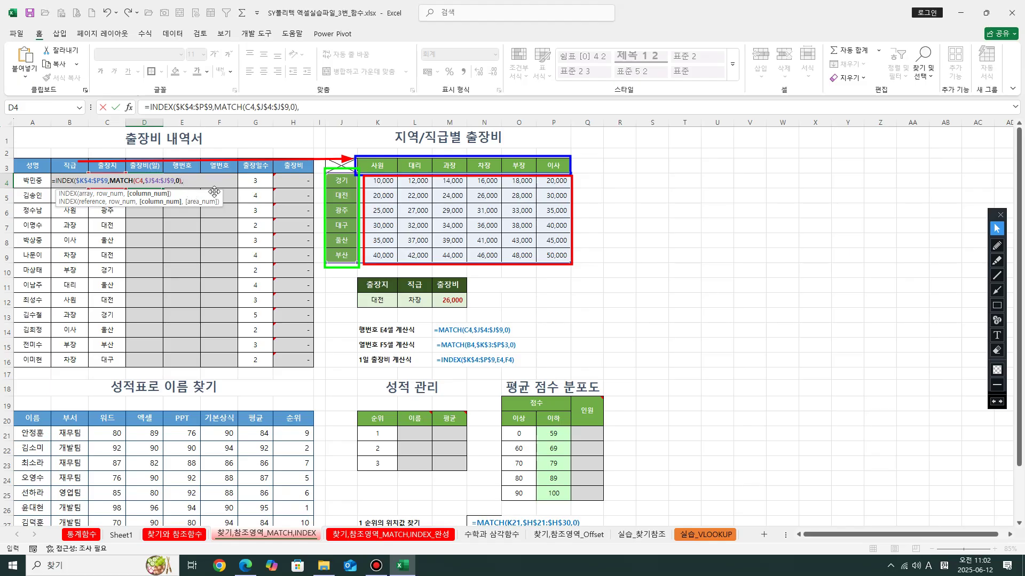
Add MATCH(B4,$K$3:$P$3,0) as the column number argument and close D4's INDEX formula
{"action": "type", "text": "MAT"}
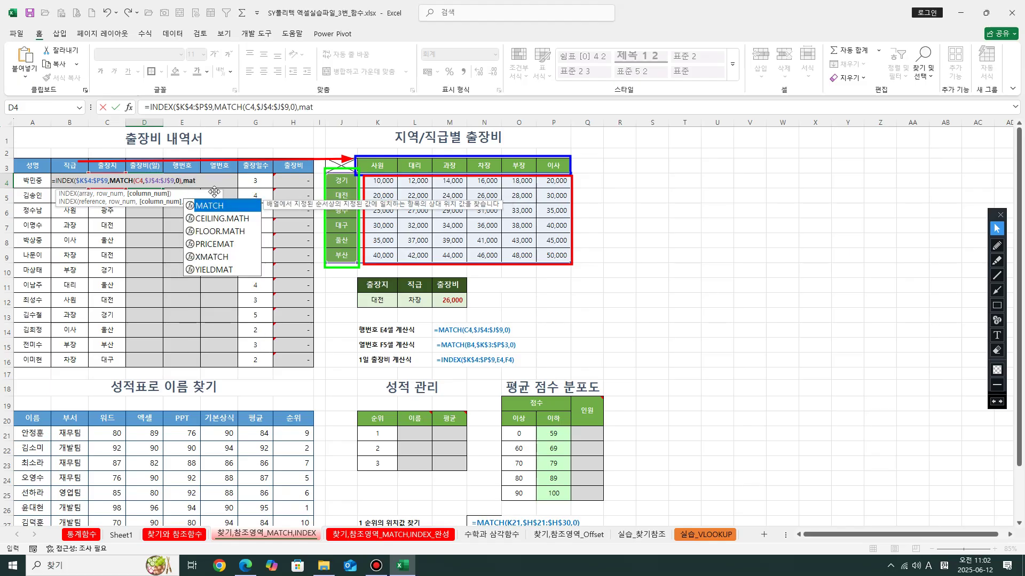
{"action": "key", "text": "Tab"}
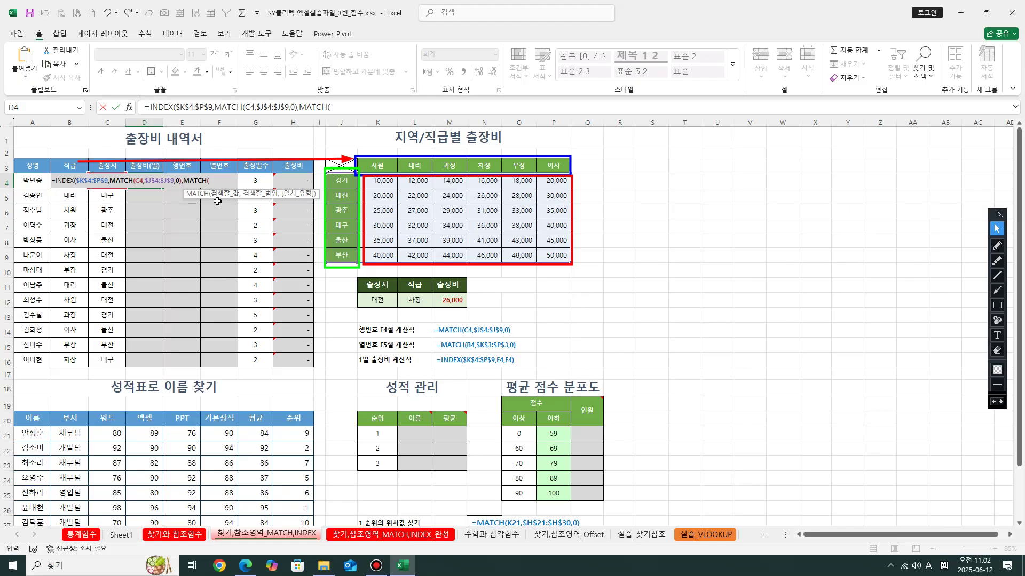
{"action": "left_click", "coordinate": [69, 168]}
{"action": "key", "text": "Down"}
{"action": "type", "text": ","}
{"action": "left_click_drag", "start_coordinate": [378, 165], "coordinate": [550, 163]}
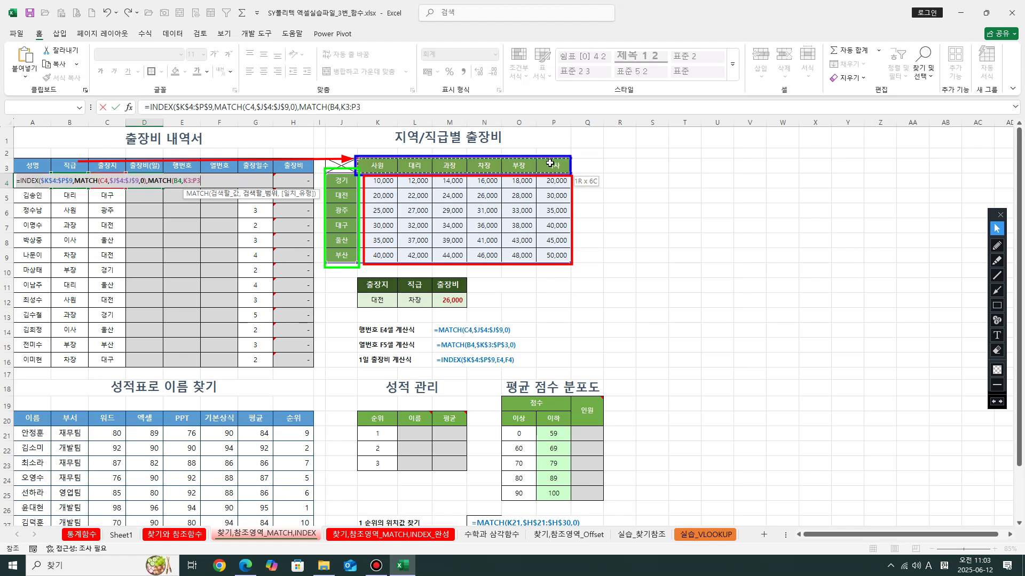
{"action": "key", "text": "F4"}
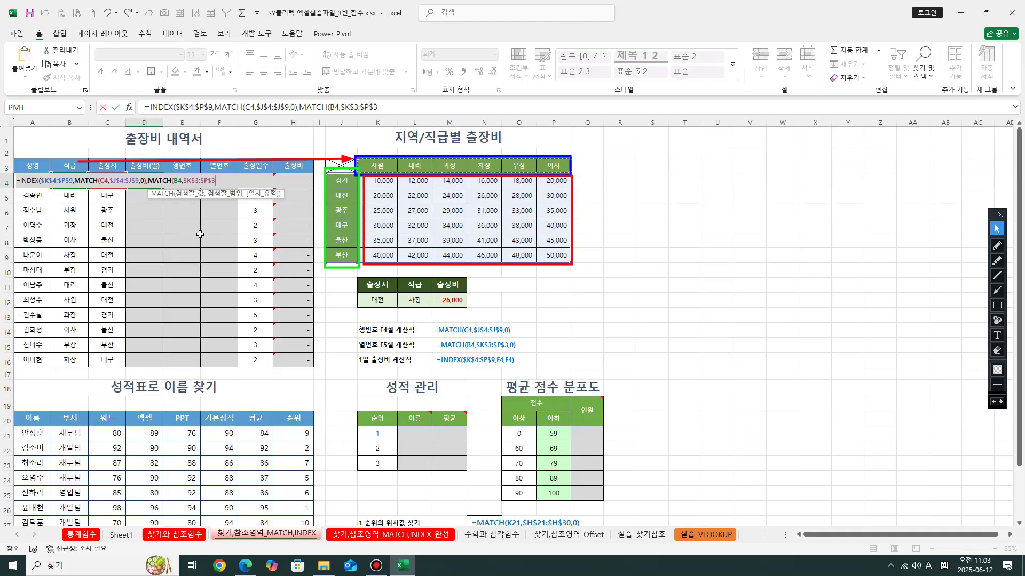
{"action": "type", "text": ","}
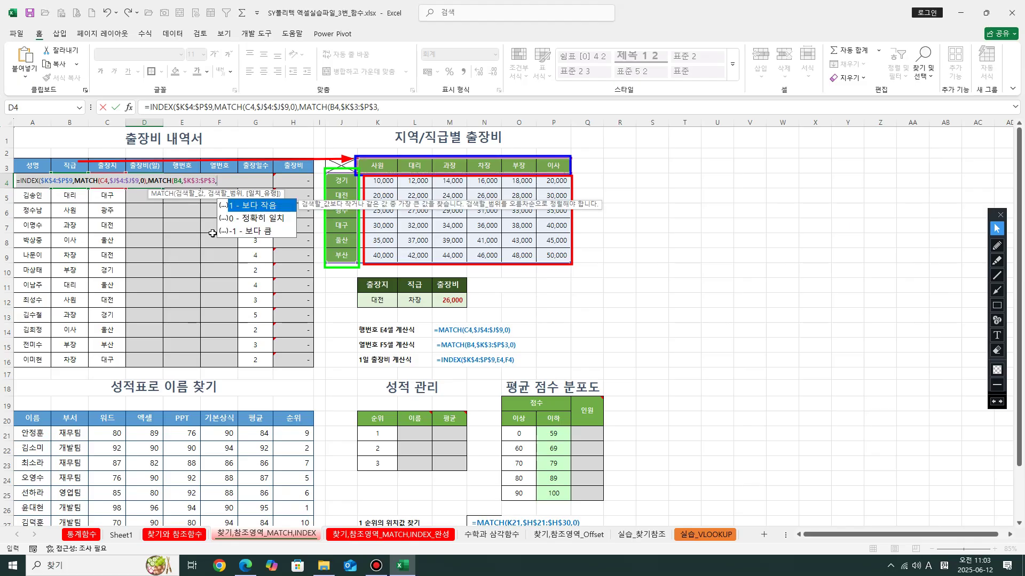
{"action": "double_click", "coordinate": [262, 218]}
{"action": "type", "text": ")"}
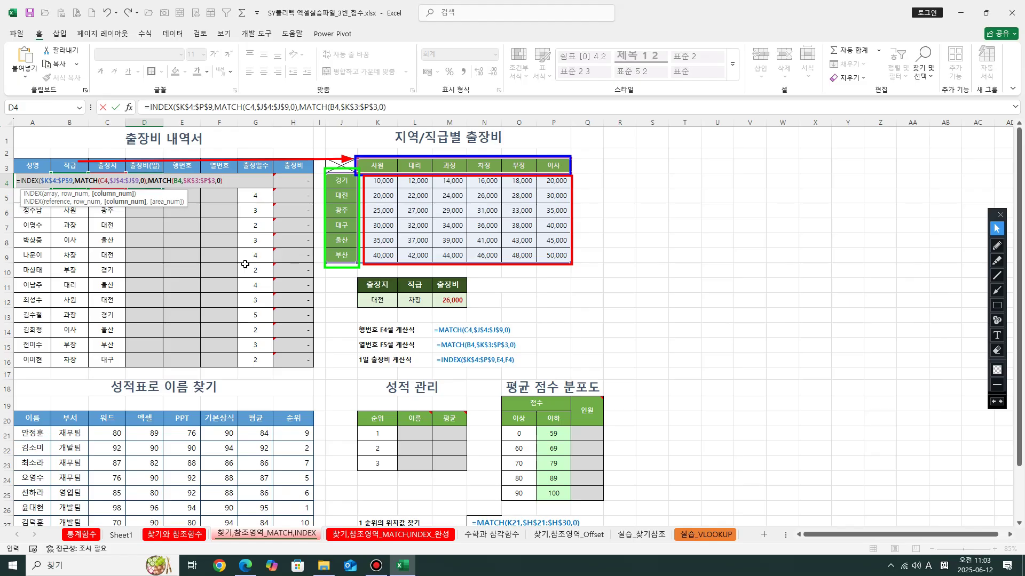
{"action": "type", "text": ")"}
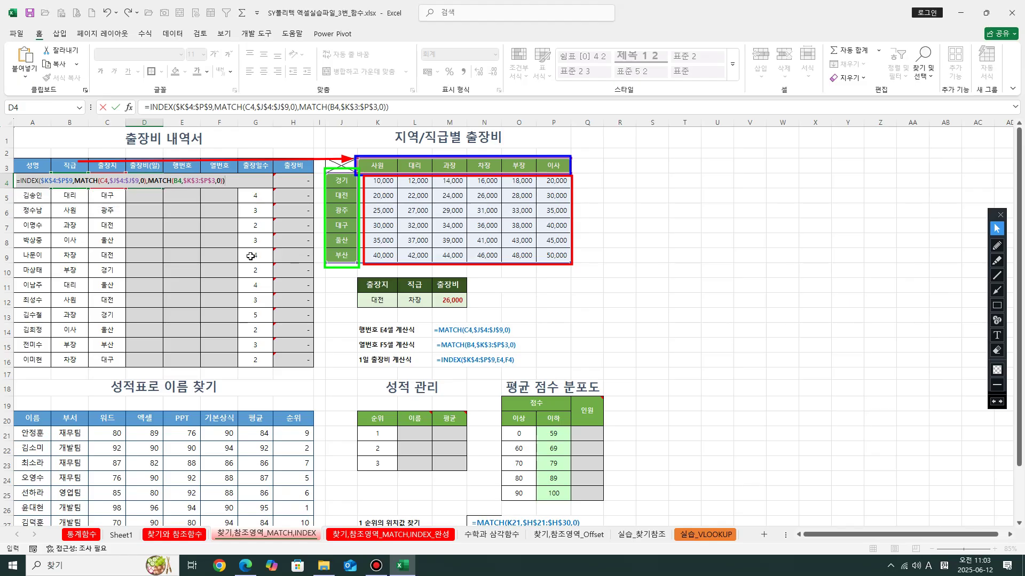
Check the arguments of D4's nested formula, commit it and fill it down through D16
{"action": "left_click", "coordinate": [60, 181]}
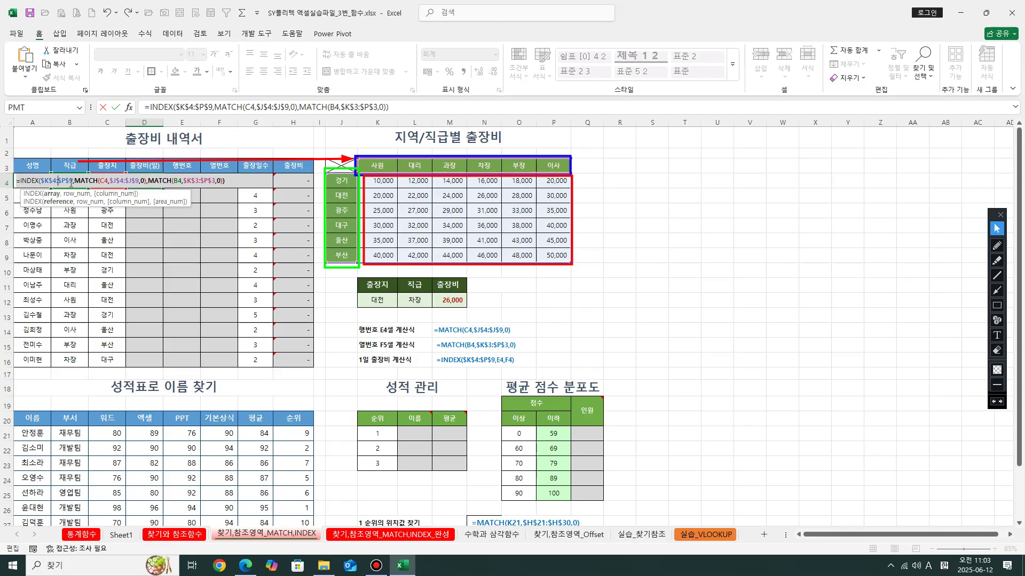
{"action": "left_click", "coordinate": [137, 182]}
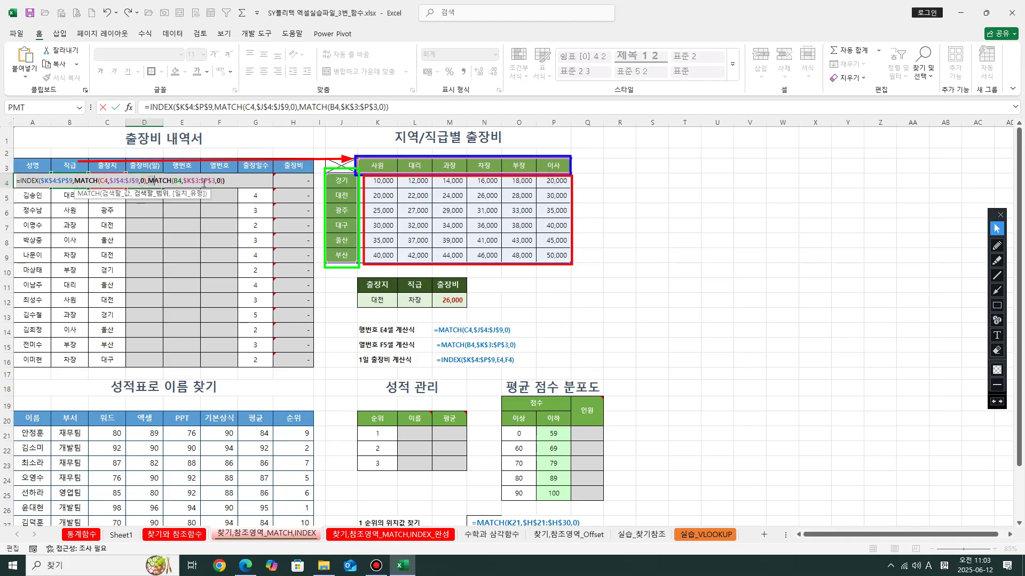
{"action": "left_click", "coordinate": [195, 182]}
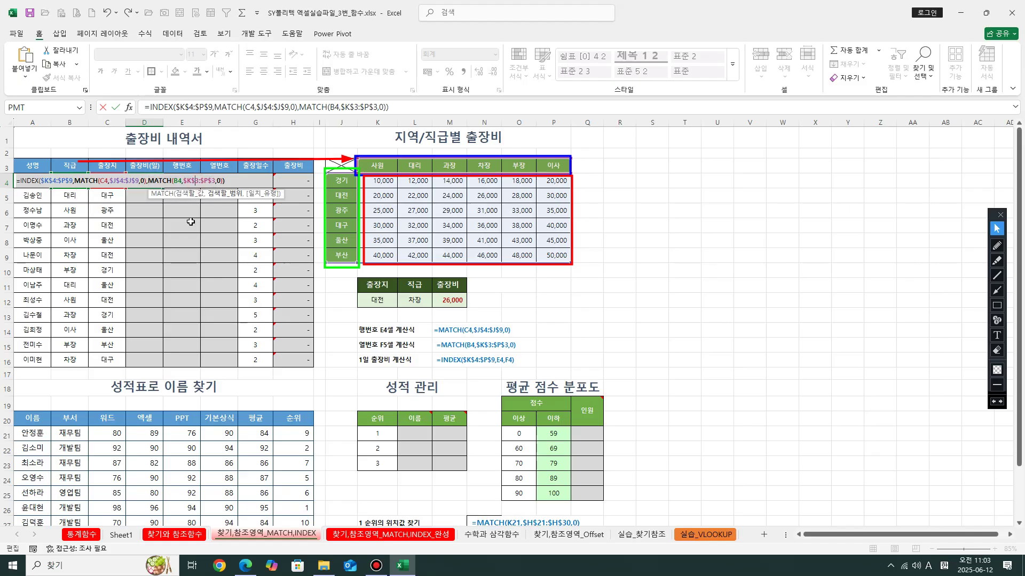
{"action": "key", "text": "Return"}
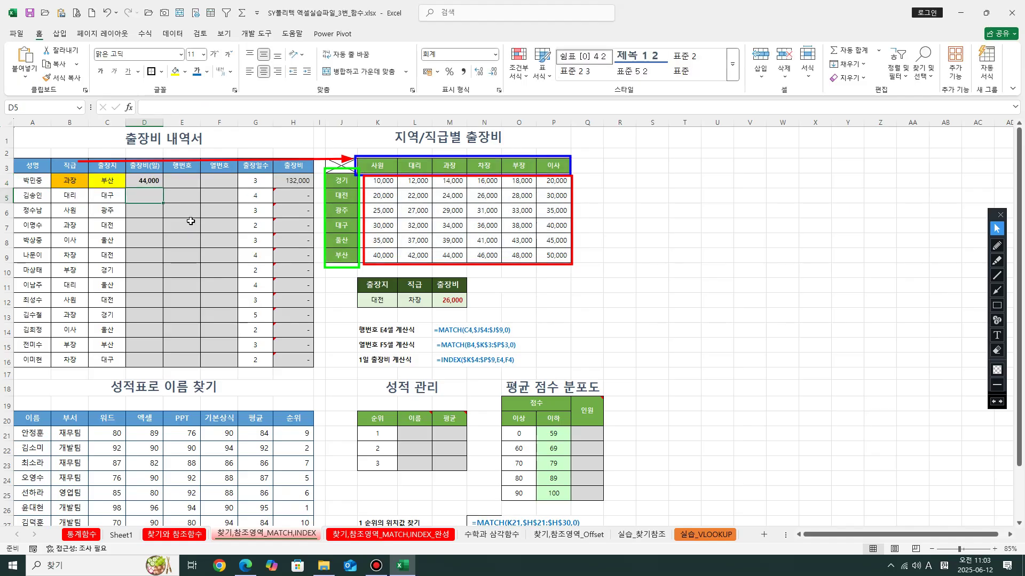
{"action": "left_click", "coordinate": [151, 182]}
{"action": "left_click_drag", "start_coordinate": [163, 190], "coordinate": [165, 361]}
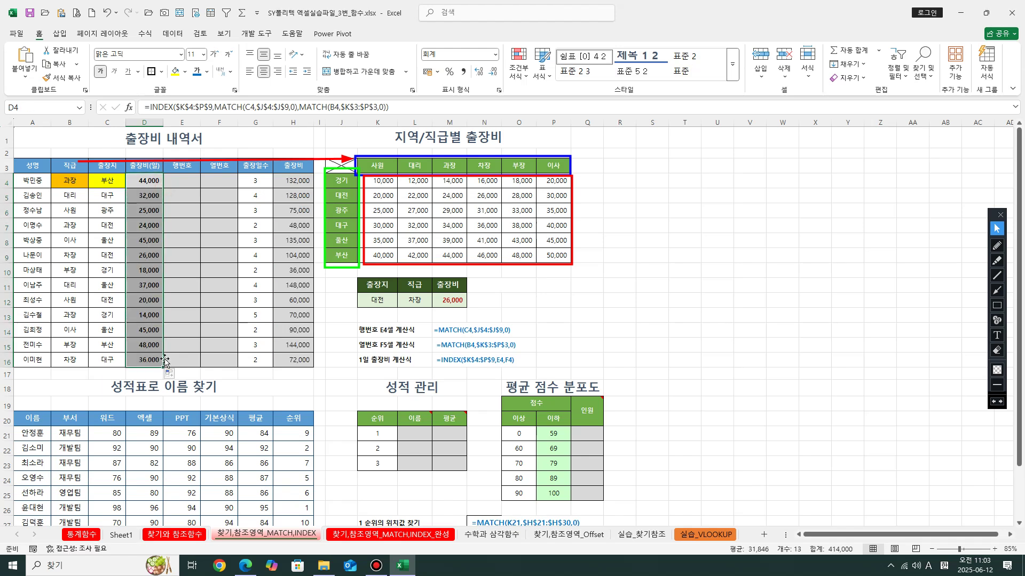
{"action": "left_click", "coordinate": [149, 340]}
Examine the total trip cost formulas in H11 and H4 together with the trip days in G4:G16
{"action": "left_click", "coordinate": [294, 287]}
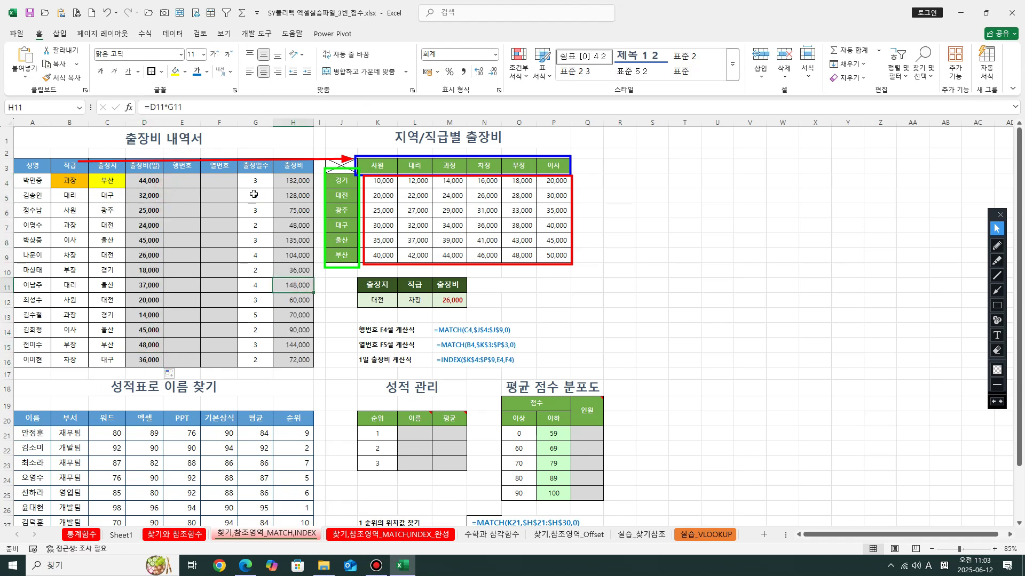
{"action": "double_click", "coordinate": [288, 181]}
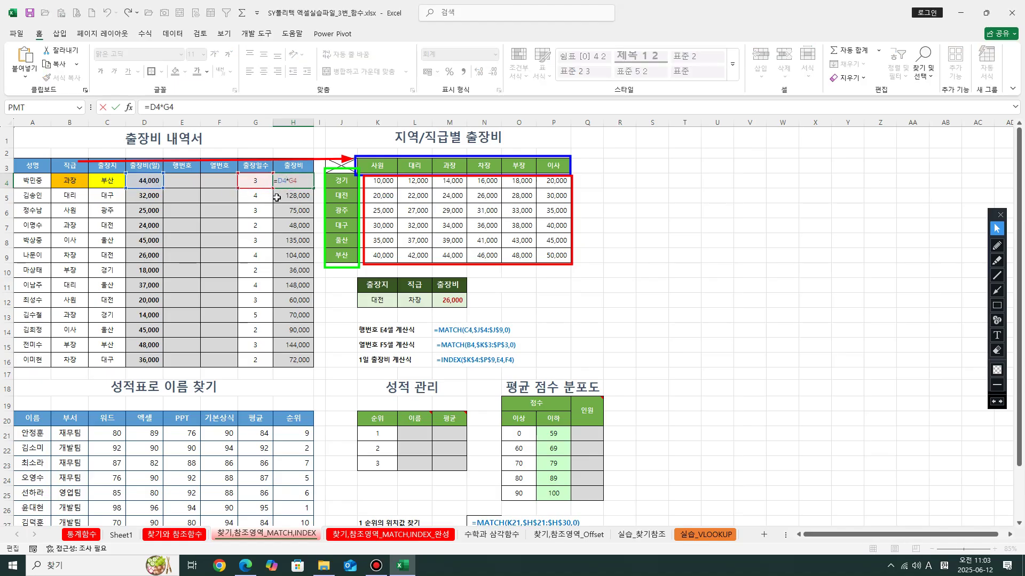
{"action": "key", "text": "Return"}
{"action": "left_click_drag", "start_coordinate": [258, 183], "coordinate": [255, 360]}
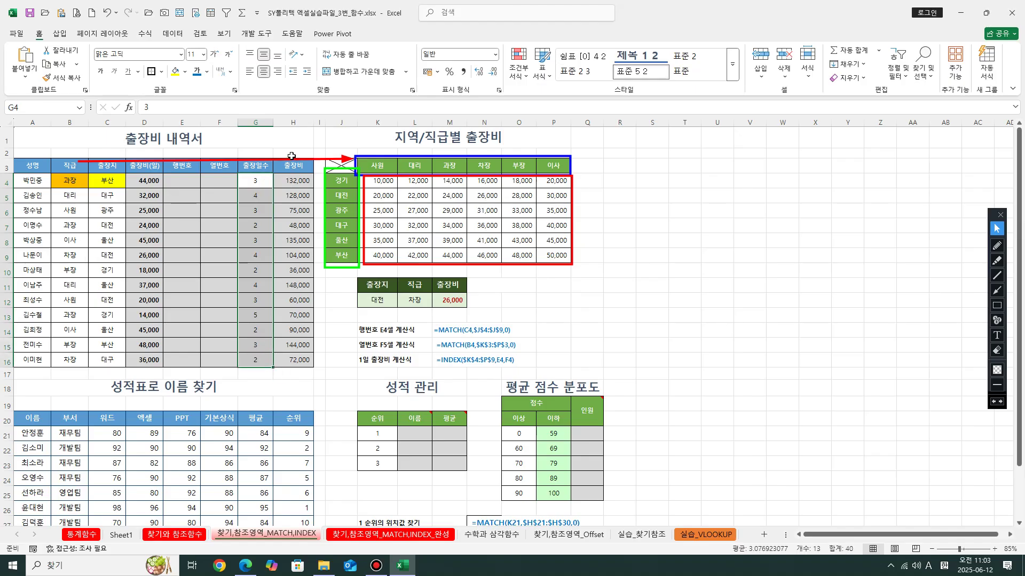
{"action": "left_click", "coordinate": [291, 186]}
{"action": "left_click", "coordinate": [342, 360]}
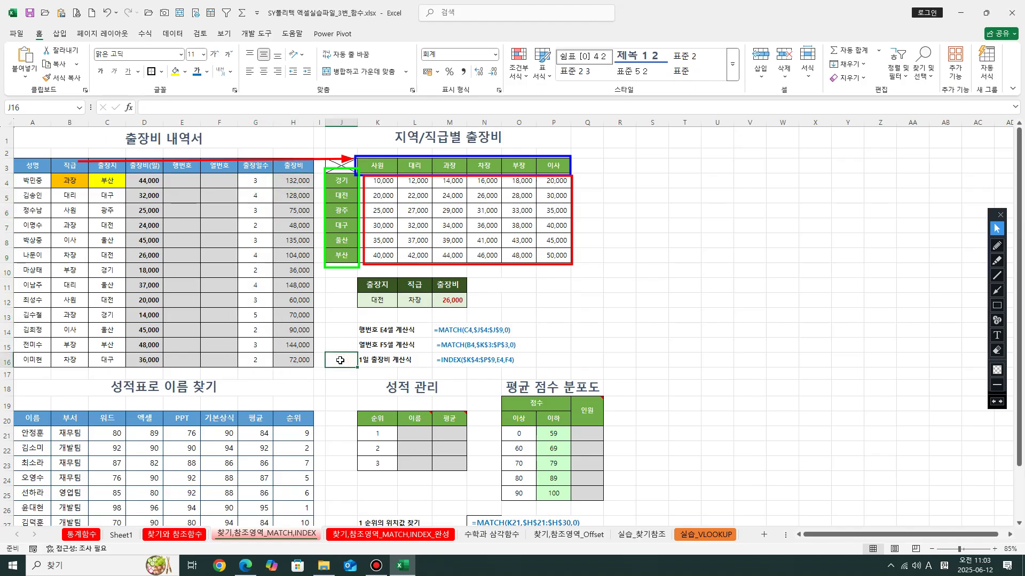
Review the average and rank columns of the 성적표로 이름 찾기 table and the rank, name and average cells K21:M21
{"action": "scroll", "coordinate": [320, 373], "scroll_direction": "down", "scroll_amount": 6}
{"action": "left_click", "coordinate": [342, 409]}
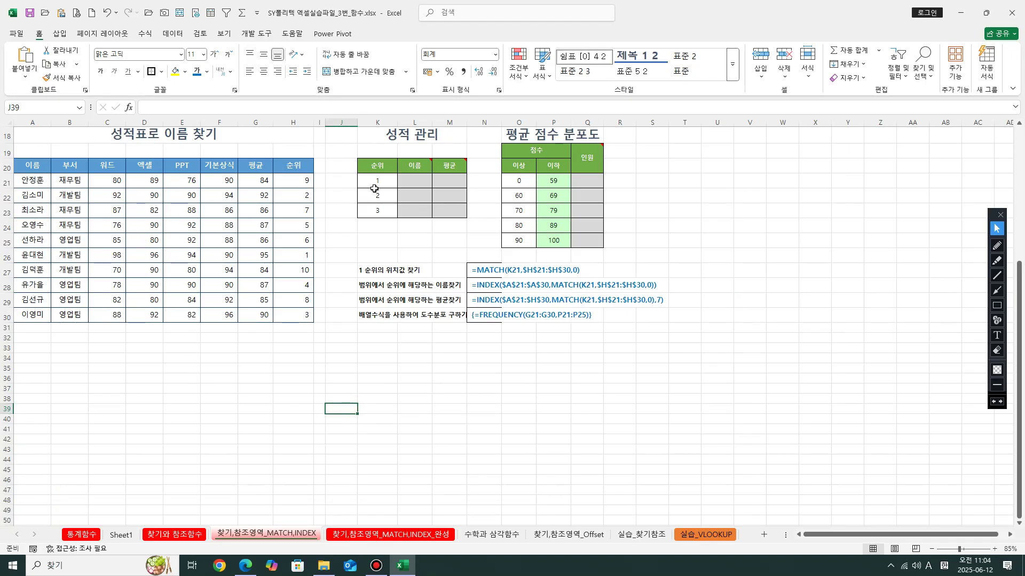
{"action": "left_click", "coordinate": [251, 181]}
{"action": "left_click_drag", "start_coordinate": [253, 181], "coordinate": [251, 330]}
{"action": "left_click", "coordinate": [300, 182]}
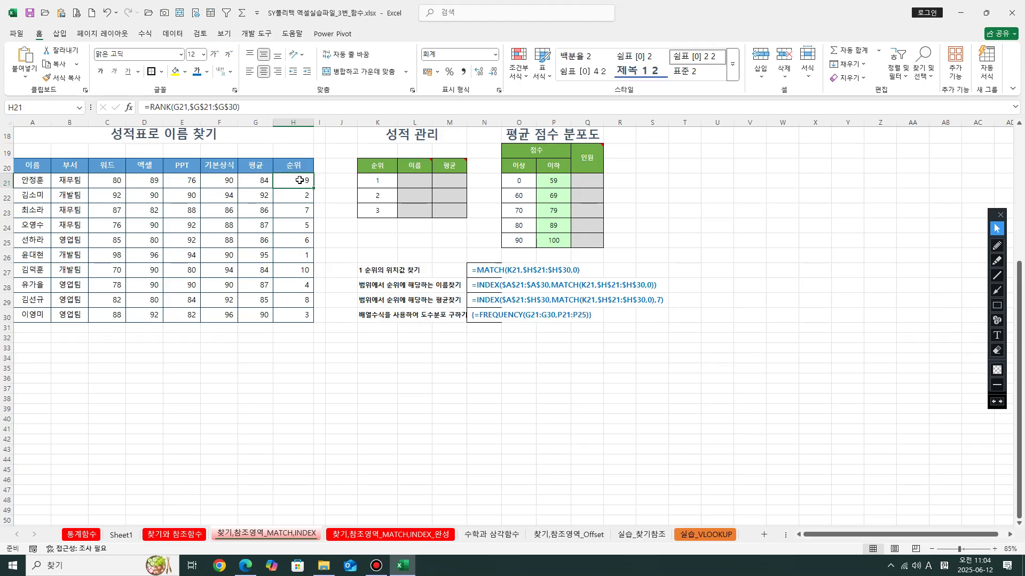
{"action": "left_click", "coordinate": [379, 185]}
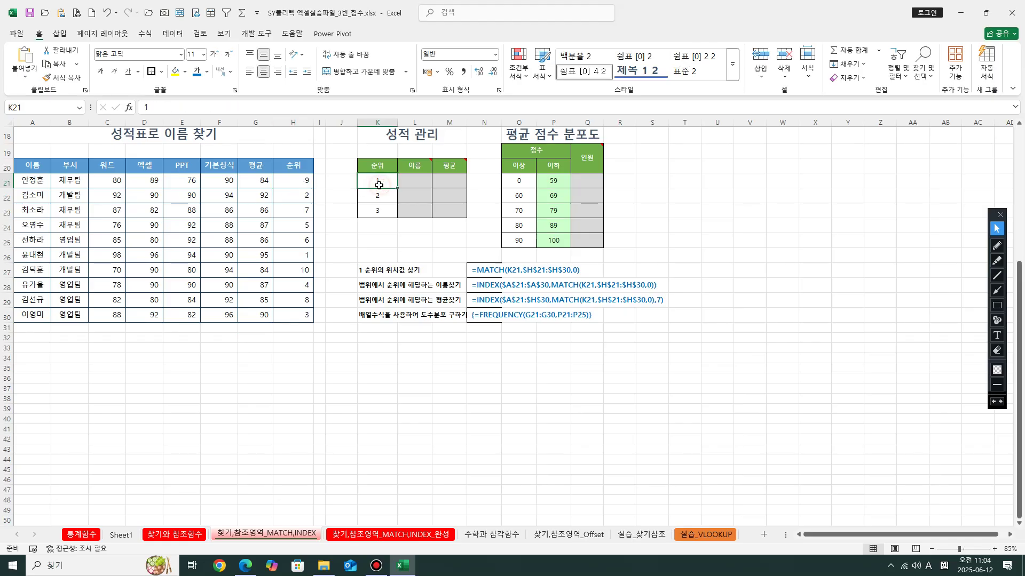
{"action": "left_click", "coordinate": [419, 182]}
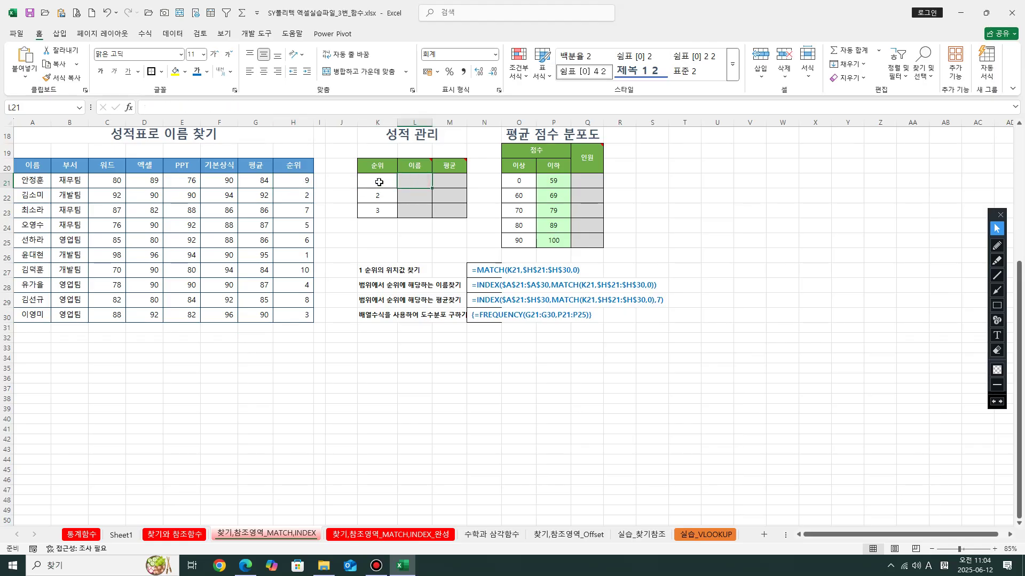
{"action": "left_click", "coordinate": [455, 180]}
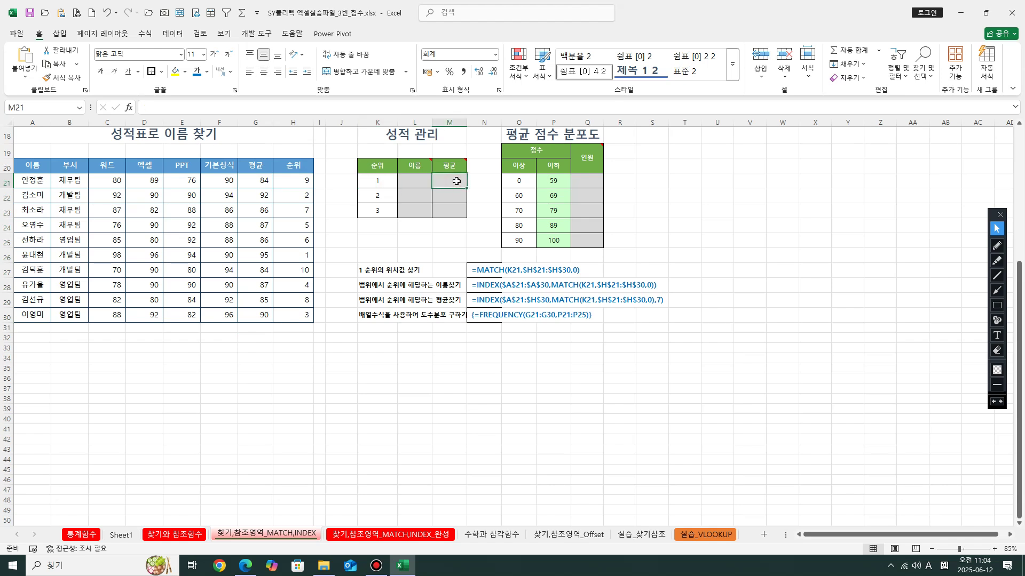
Open the 찾기와 참조함수 sheet and inspect the INDEX, MATCH and LARGE formula for the first-ranked song title in I48
{"action": "left_click", "coordinate": [175, 534]}
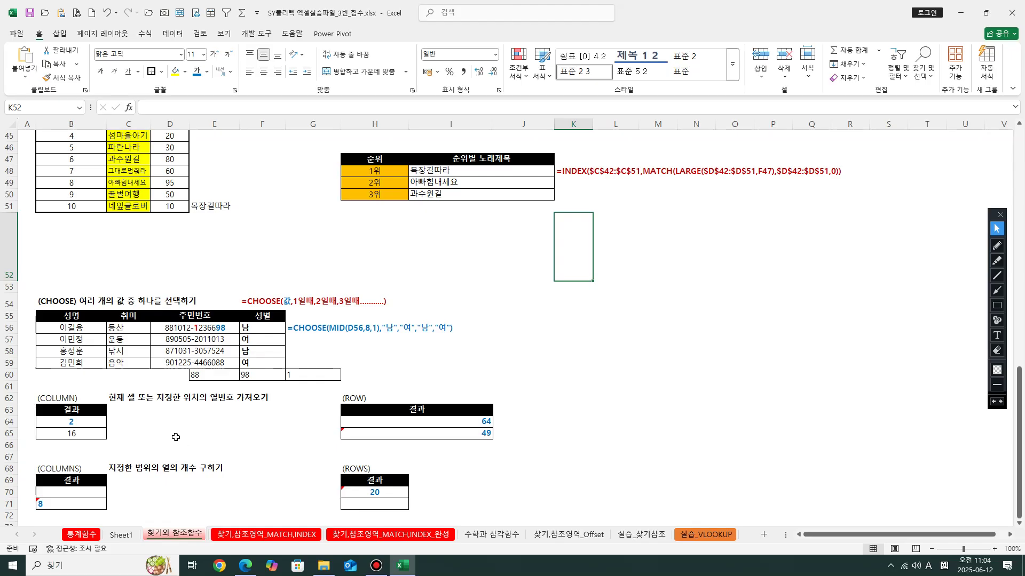
{"action": "left_click", "coordinate": [177, 436]}
{"action": "scroll", "coordinate": [176, 436], "scroll_direction": "down", "scroll_amount": 2}
{"action": "scroll", "coordinate": [181, 436], "scroll_direction": "up", "scroll_amount": 5}
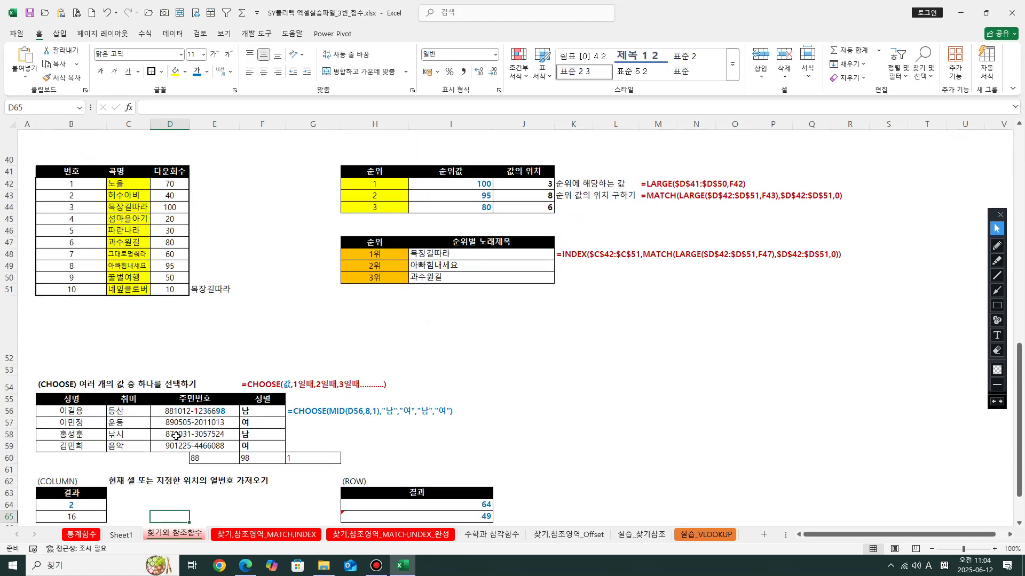
{"action": "scroll", "coordinate": [185, 436], "scroll_direction": "up", "scroll_amount": 2}
{"action": "left_click", "coordinate": [442, 388]}
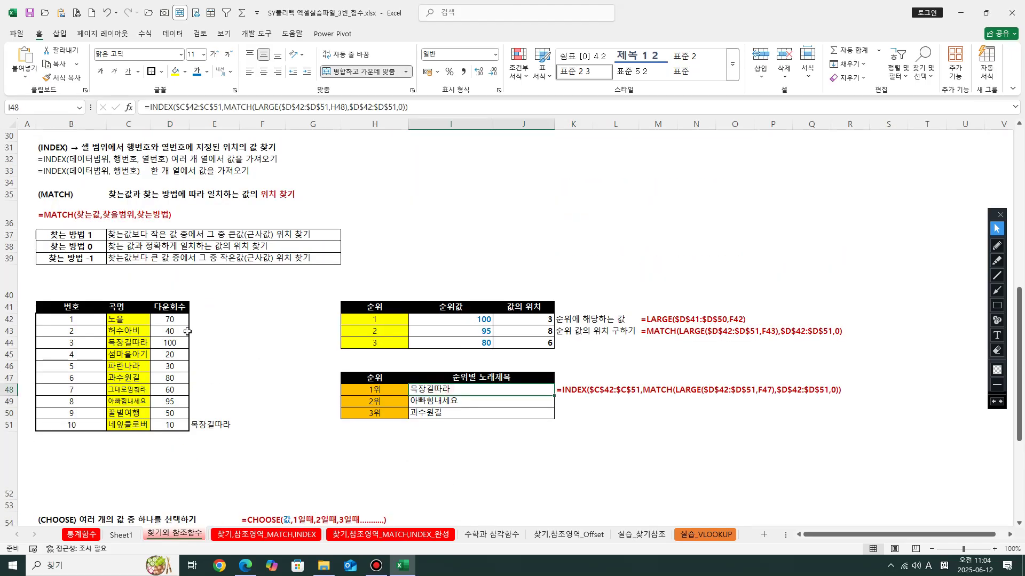
Open the 찾기,참조영역_MATCH,INDEX sheet and inspect the average values and the RANK formulas in H21:H30 of the score table
{"action": "left_click", "coordinate": [269, 534]}
{"action": "left_click", "coordinate": [458, 399]}
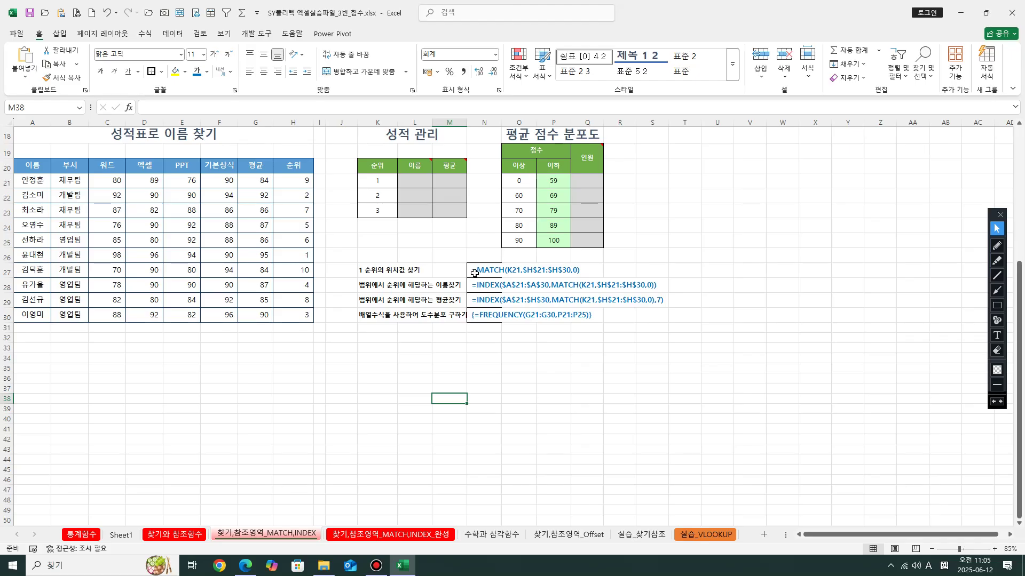
{"action": "left_click", "coordinate": [255, 182]}
{"action": "left_click_drag", "start_coordinate": [294, 181], "coordinate": [295, 311]}
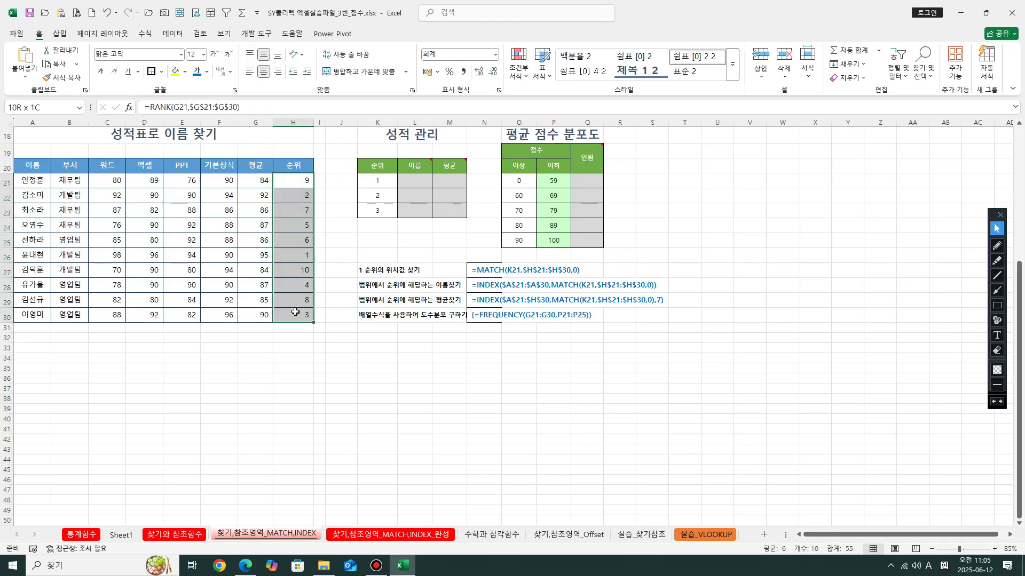
{"action": "left_click", "coordinate": [304, 182]}
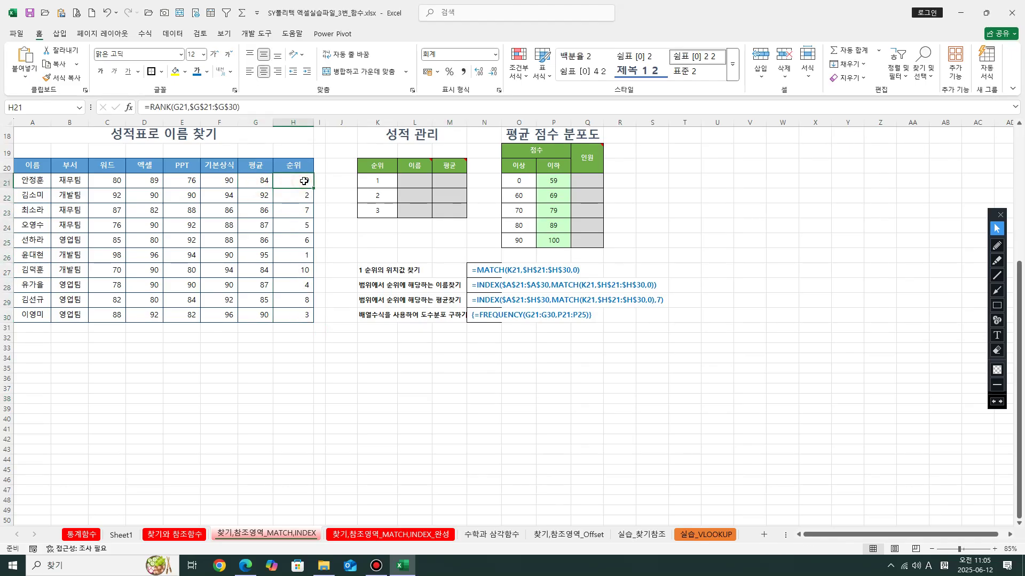
{"action": "double_click", "coordinate": [298, 181]}
{"action": "left_click", "coordinate": [307, 197]}
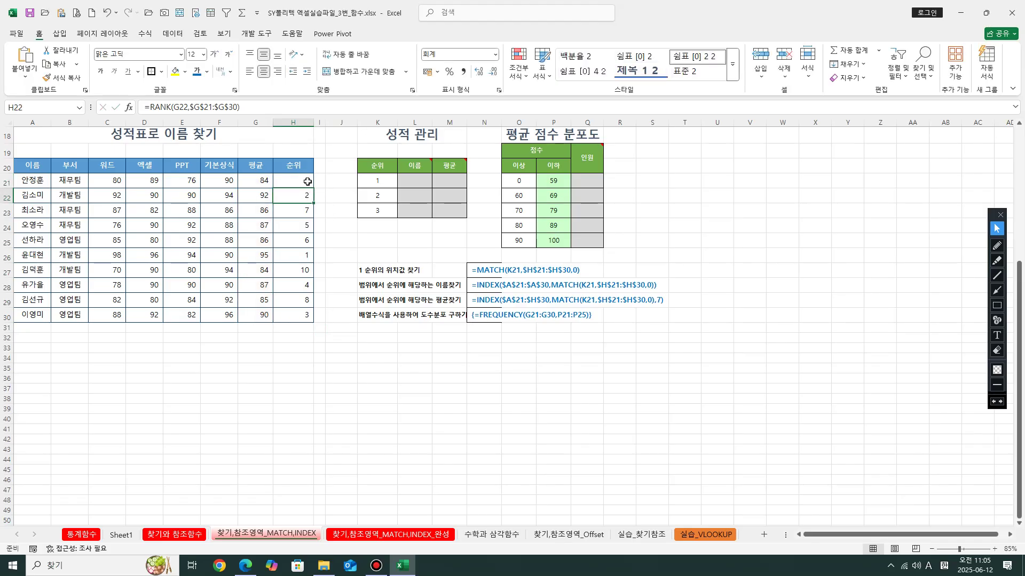
Fill the rank cell K21 with yellow and review the rank range H21:H30 used by the MATCH formula
{"action": "left_click", "coordinate": [388, 185]}
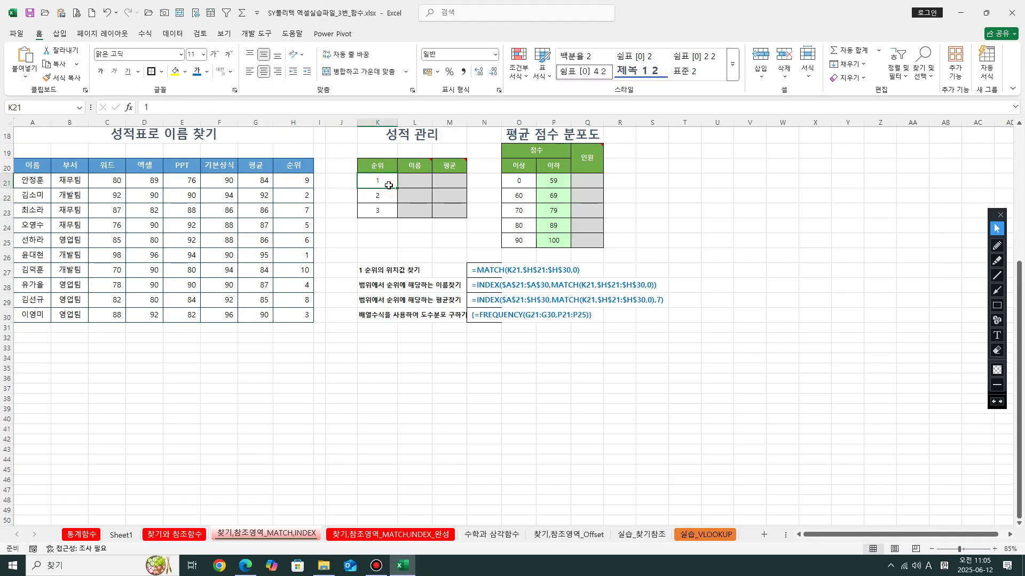
{"action": "left_click", "coordinate": [175, 71]}
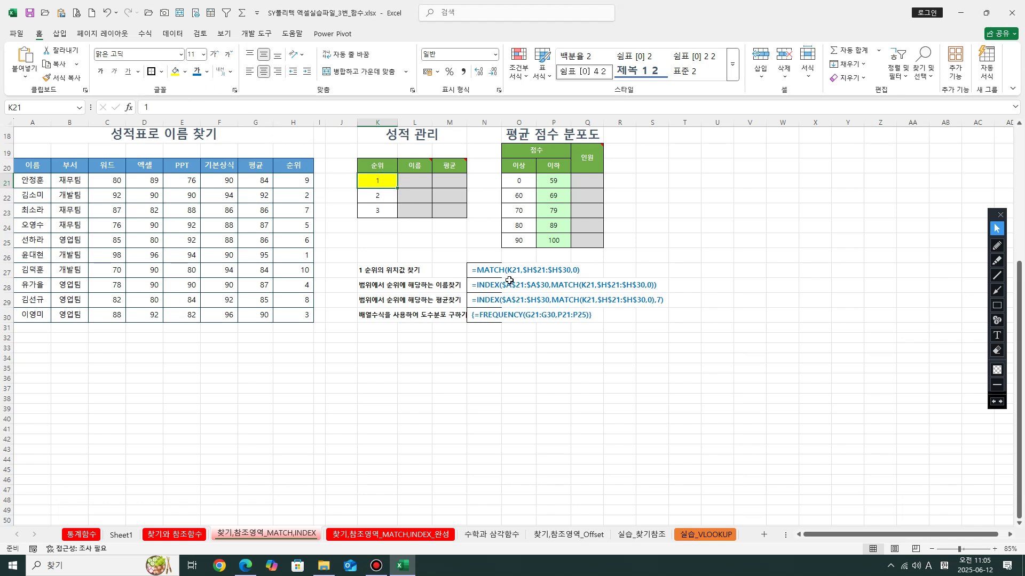
{"action": "left_click_drag", "start_coordinate": [300, 186], "coordinate": [300, 317]}
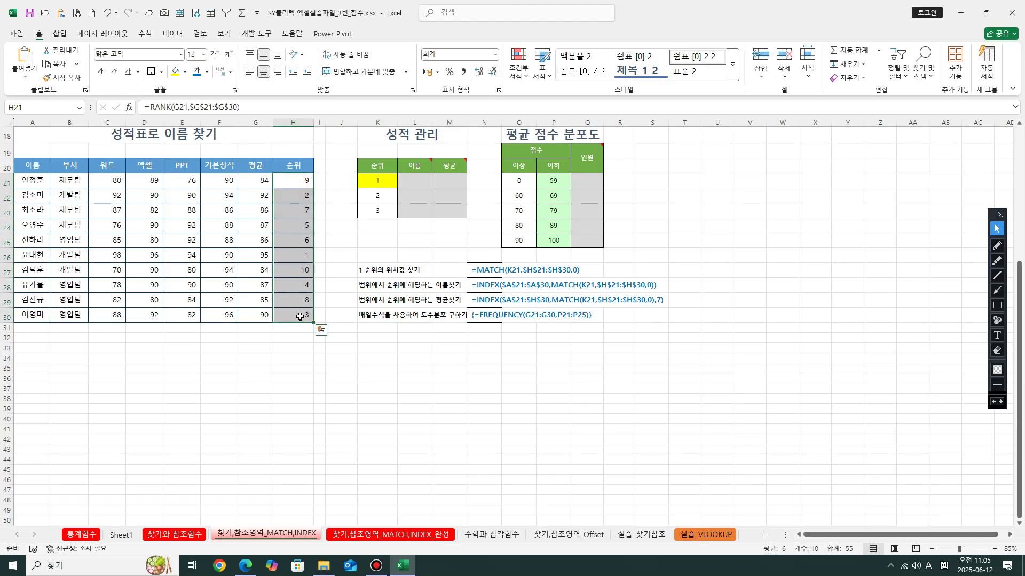
{"action": "left_click", "coordinate": [538, 269]}
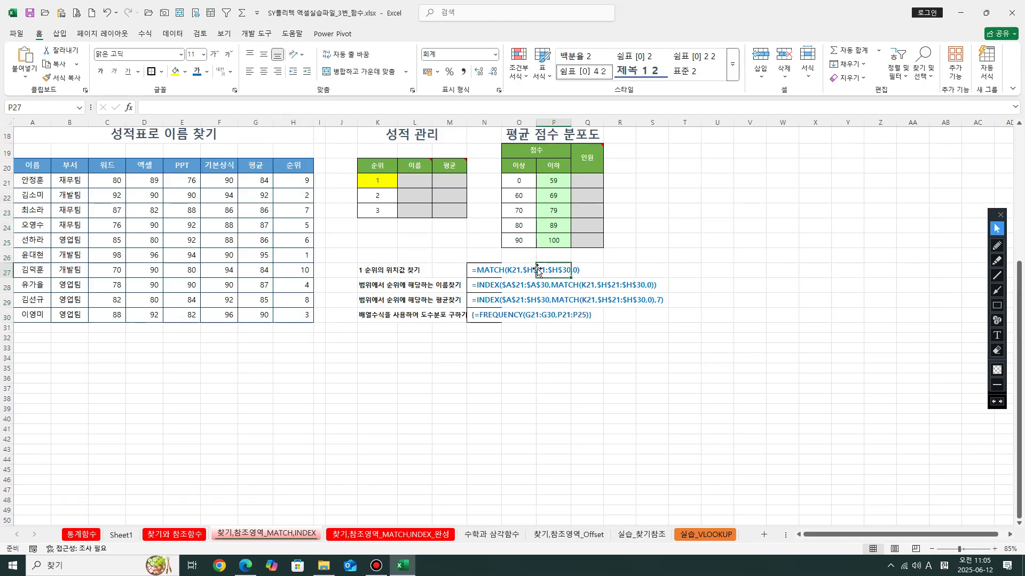
Turn the text in N27 into the live formula =MATCH(K21,$H$21:$H$30,0) and compare its position with the ranks in H21:H30
{"action": "double_click", "coordinate": [474, 273]}
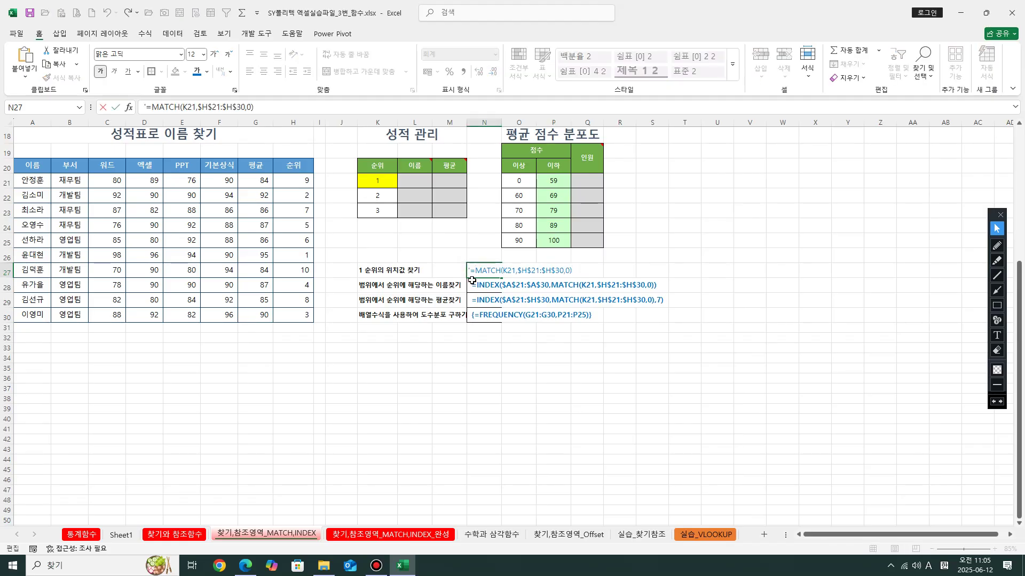
{"action": "key", "text": "Delete"}
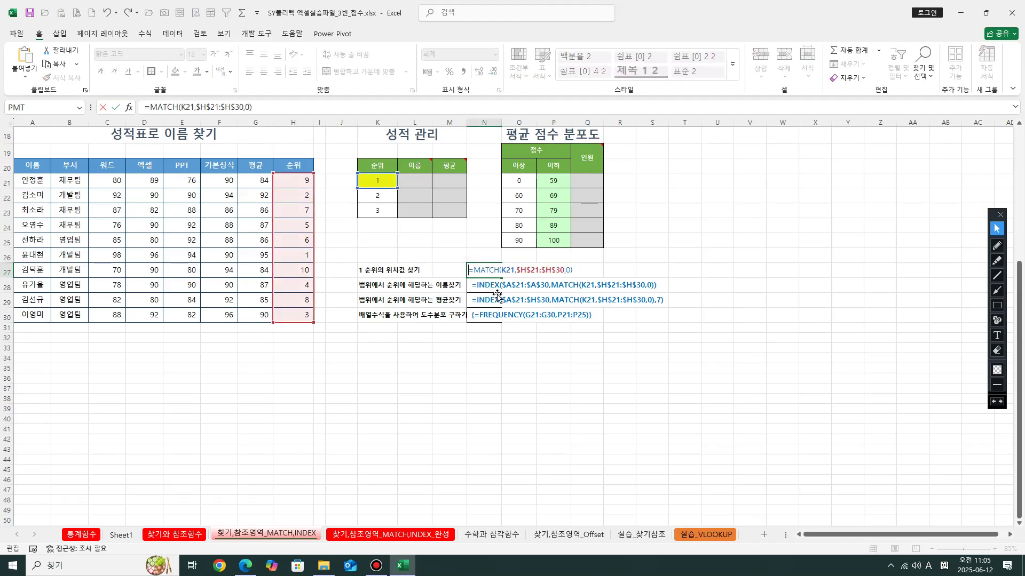
{"action": "key", "text": "Return"}
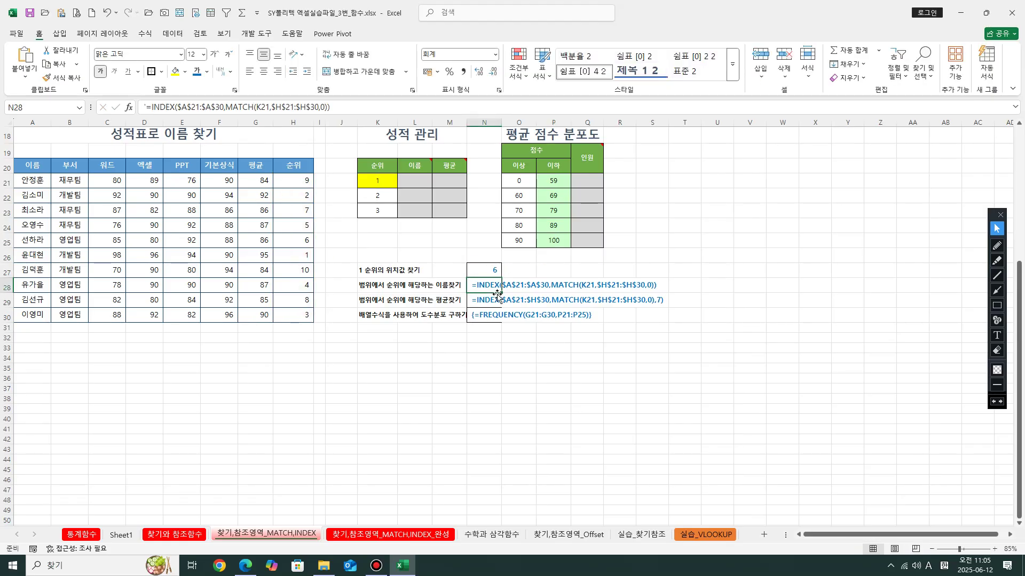
{"action": "left_click", "coordinate": [490, 272]}
{"action": "left_click_drag", "start_coordinate": [297, 181], "coordinate": [298, 316]}
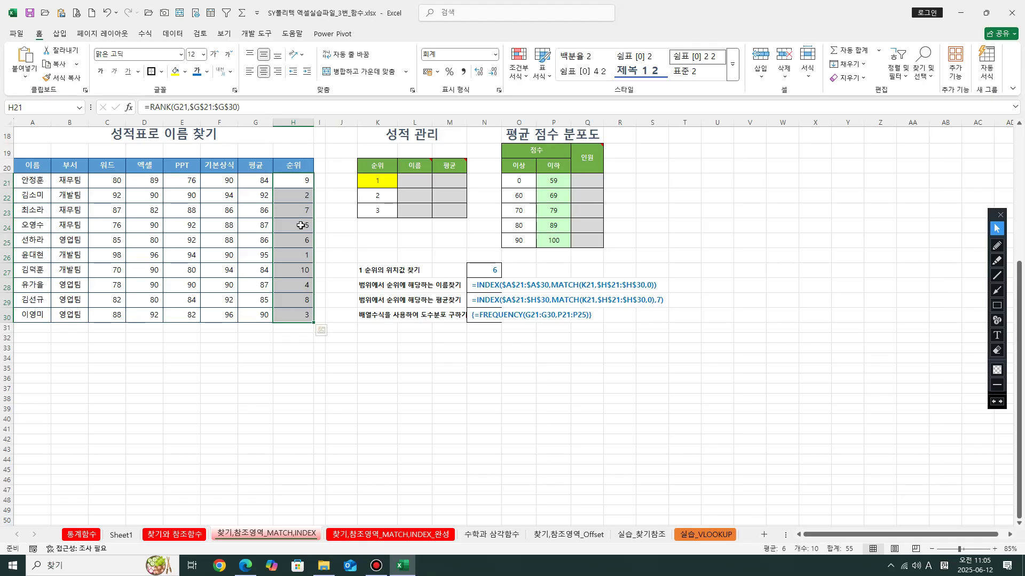
{"action": "left_click", "coordinate": [300, 255]}
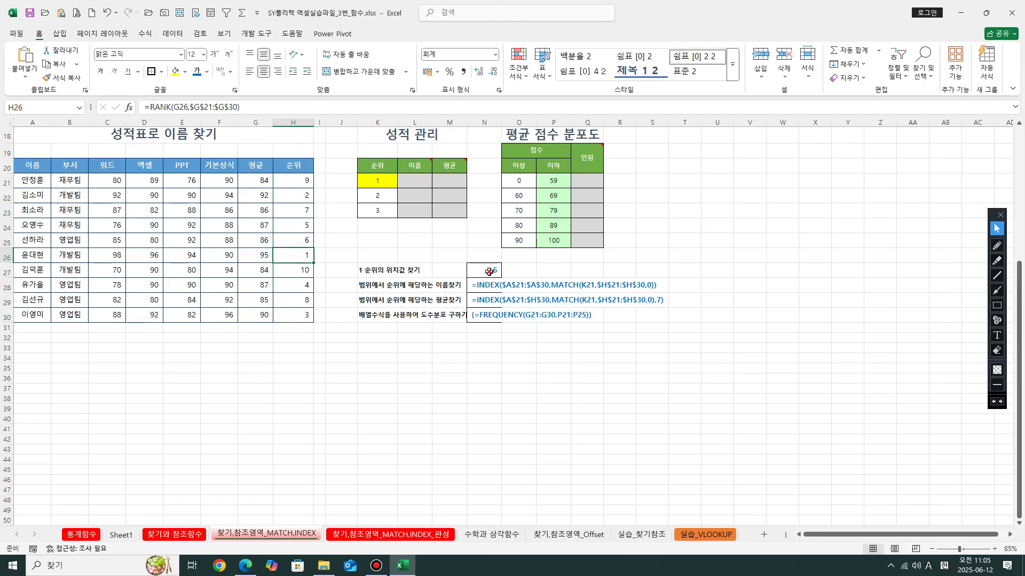
{"action": "left_click", "coordinate": [484, 271]}
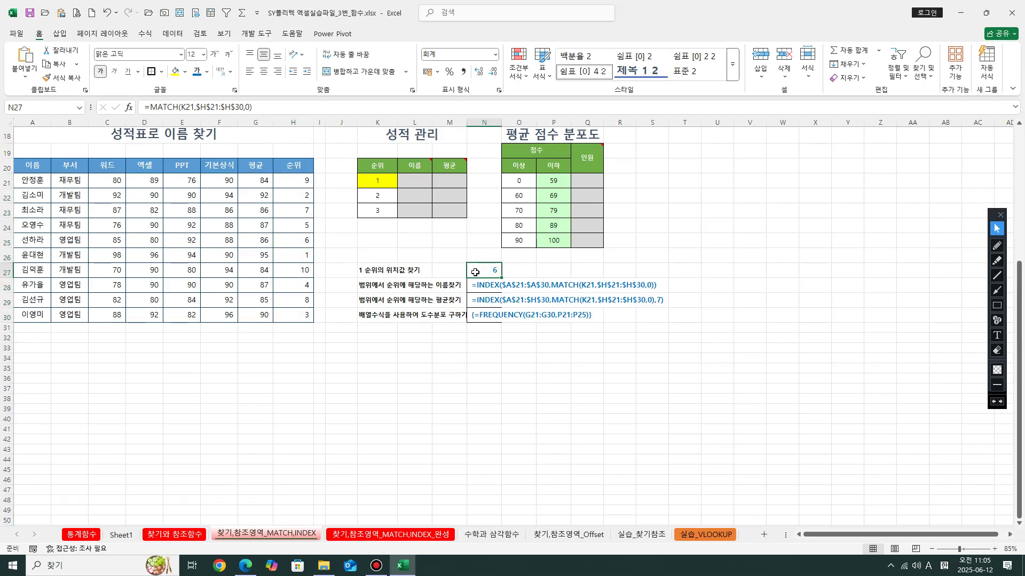
Turn N27's MATCH formula back into displayed text and review the name range A21:A30
{"action": "double_click", "coordinate": [475, 272]}
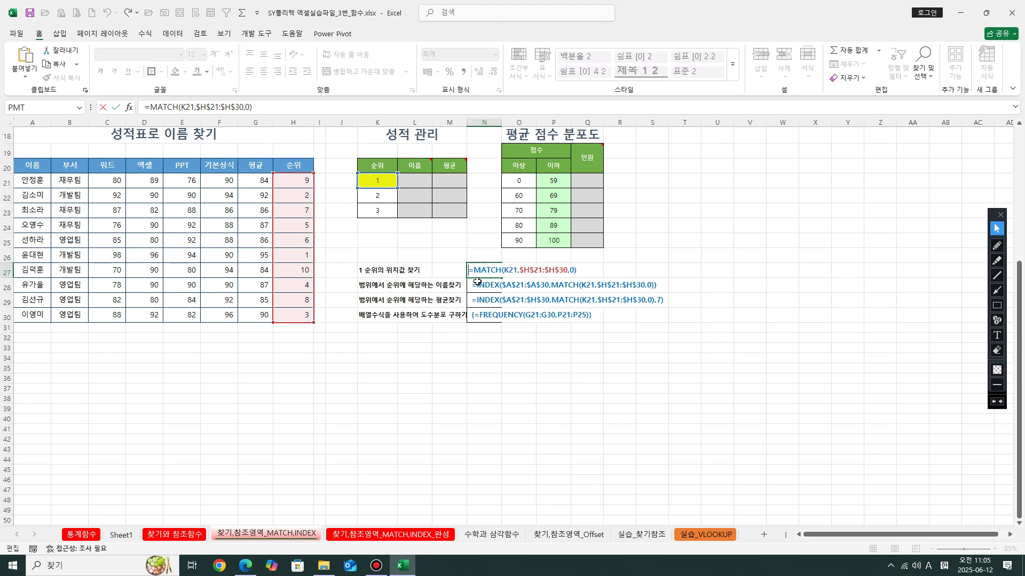
{"action": "key", "text": "Return"}
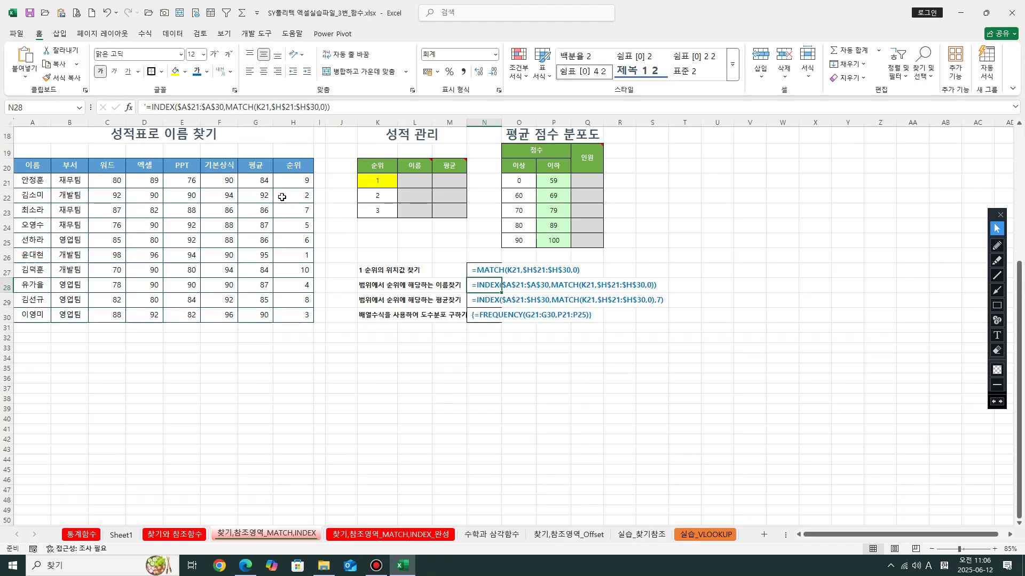
{"action": "left_click_drag", "start_coordinate": [29, 181], "coordinate": [36, 311]}
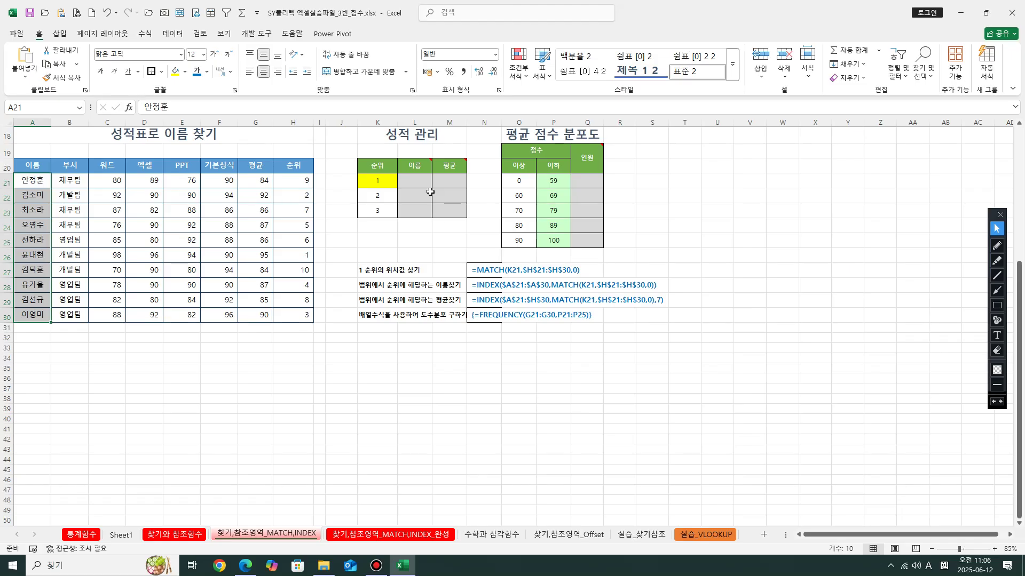
Make N27's =MATCH(K21,$H$21:$H$30,0) calculate again and check the name-lookup INDEX text in N28, leaving it as text
{"action": "double_click", "coordinate": [474, 272]}
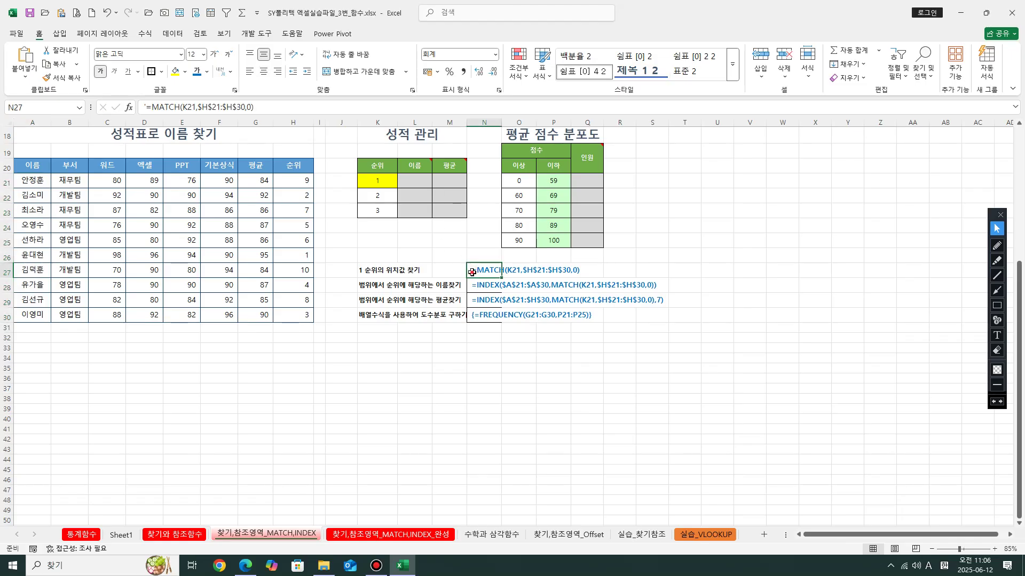
{"action": "left_click", "coordinate": [470, 282]}
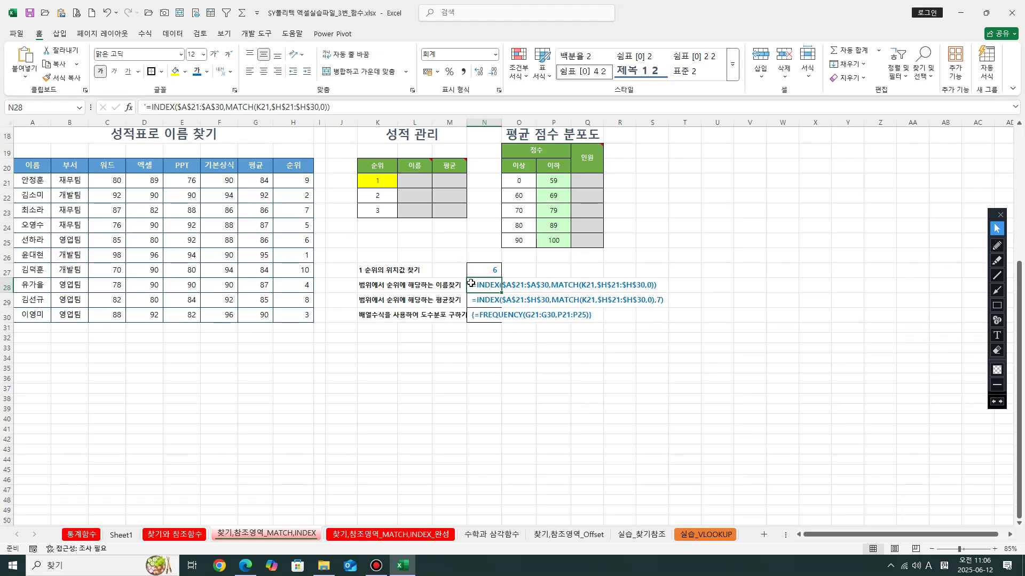
{"action": "double_click", "coordinate": [470, 283]}
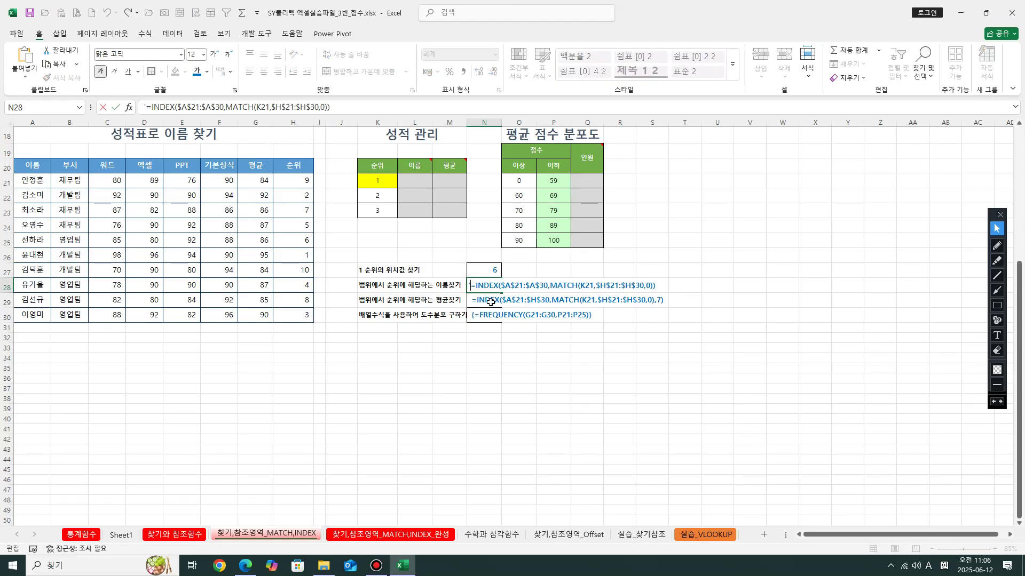
{"action": "left_click", "coordinate": [487, 300]}
Read the formula note on the 이름 header in L20 and the name-lookup formula text in N28
{"action": "left_click", "coordinate": [419, 181]}
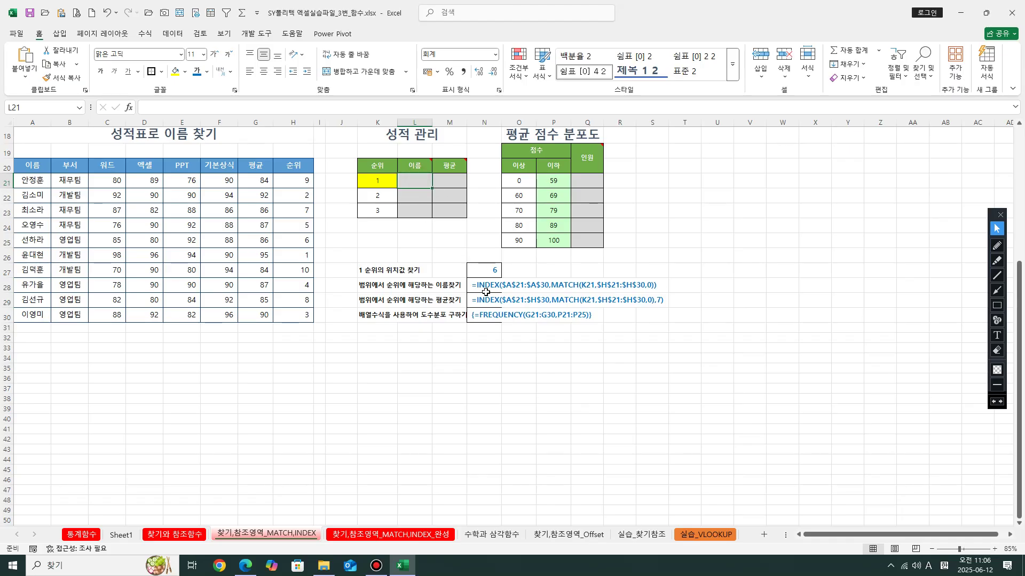
{"action": "left_click", "coordinate": [419, 166]}
{"action": "mouse_move", "coordinate": [434, 161]}
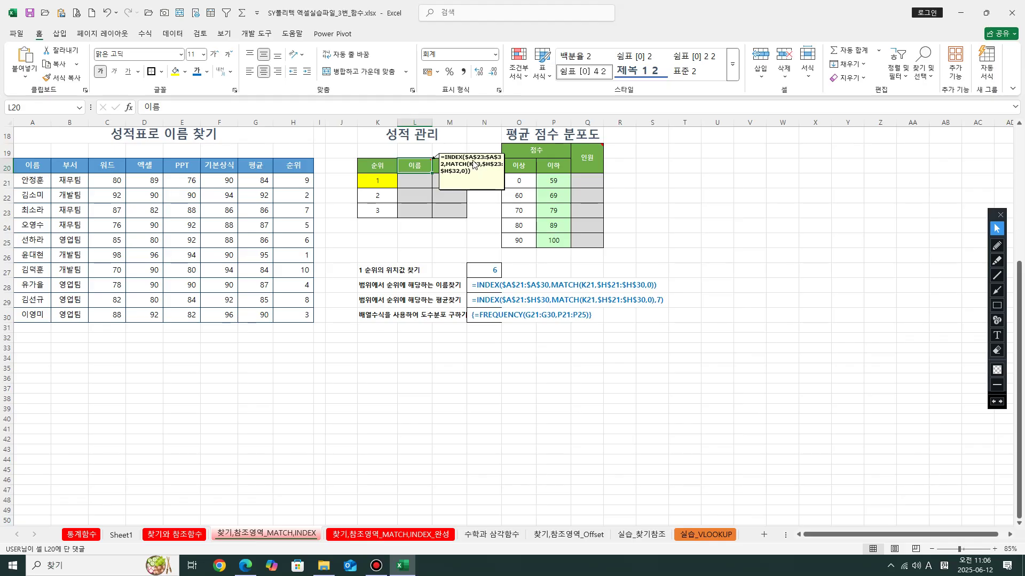
{"action": "left_click", "coordinate": [467, 230]}
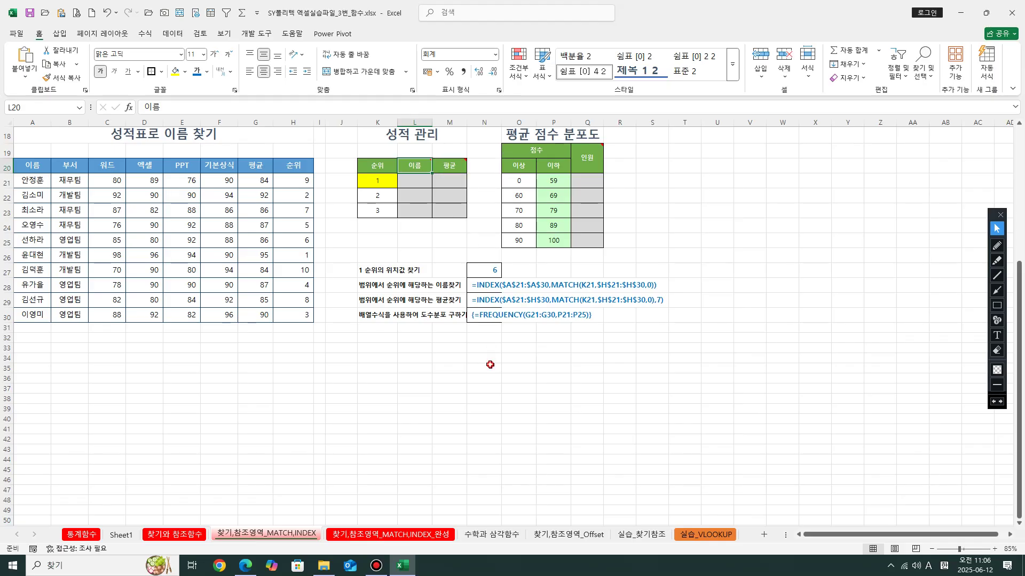
{"action": "left_click", "coordinate": [490, 365]}
{"action": "left_click", "coordinate": [490, 285]}
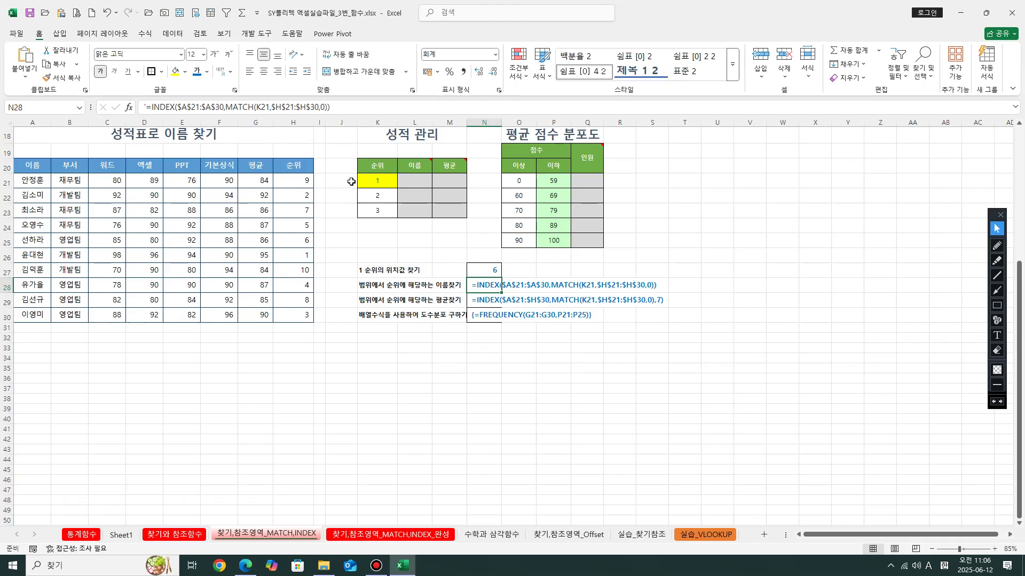
Make L21 bold and begin its INDEX formula with the absolute name range $A$21:$A$30 as the array
{"action": "left_click", "coordinate": [411, 187]}
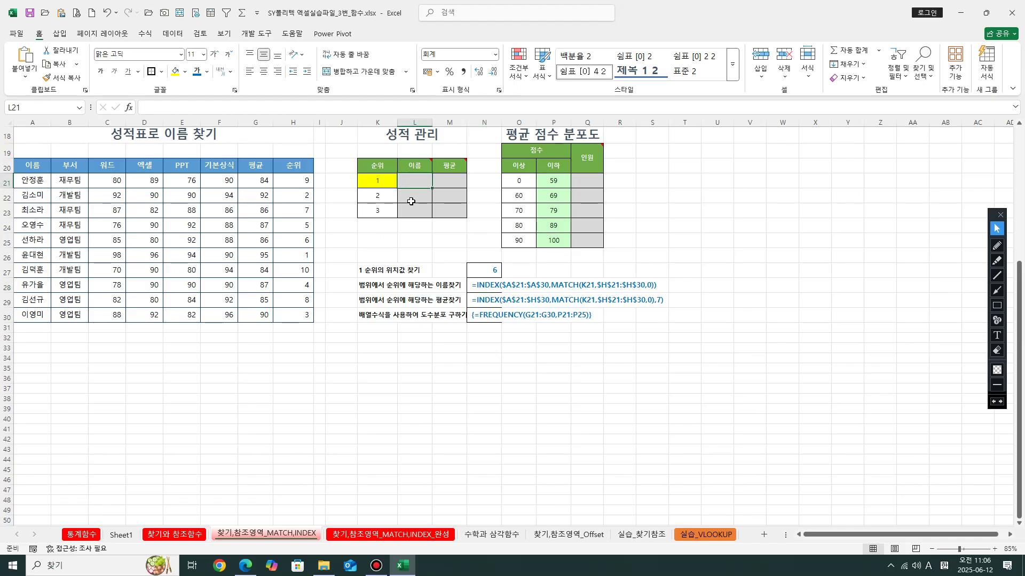
{"action": "left_click", "coordinate": [100, 71]}
{"action": "type", "text": "=ind"}
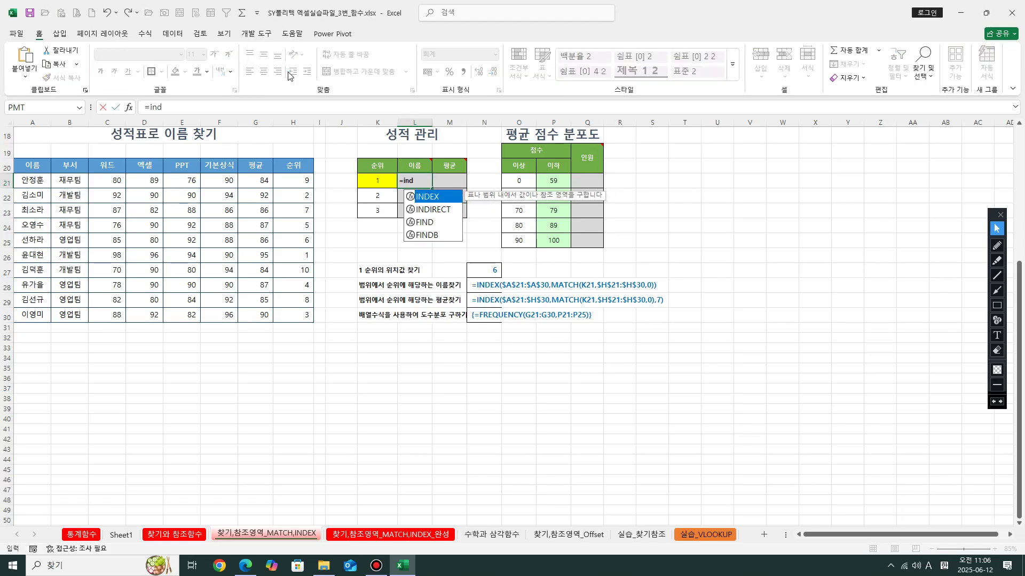
{"action": "key", "text": "Tab"}
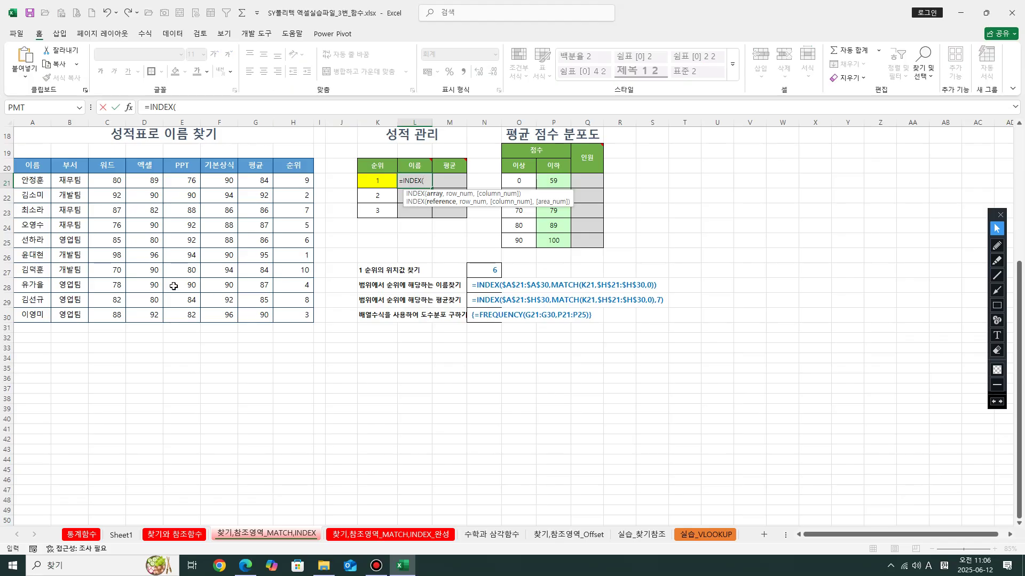
{"action": "left_click_drag", "start_coordinate": [32, 182], "coordinate": [34, 314]}
{"action": "key", "text": "F4"}
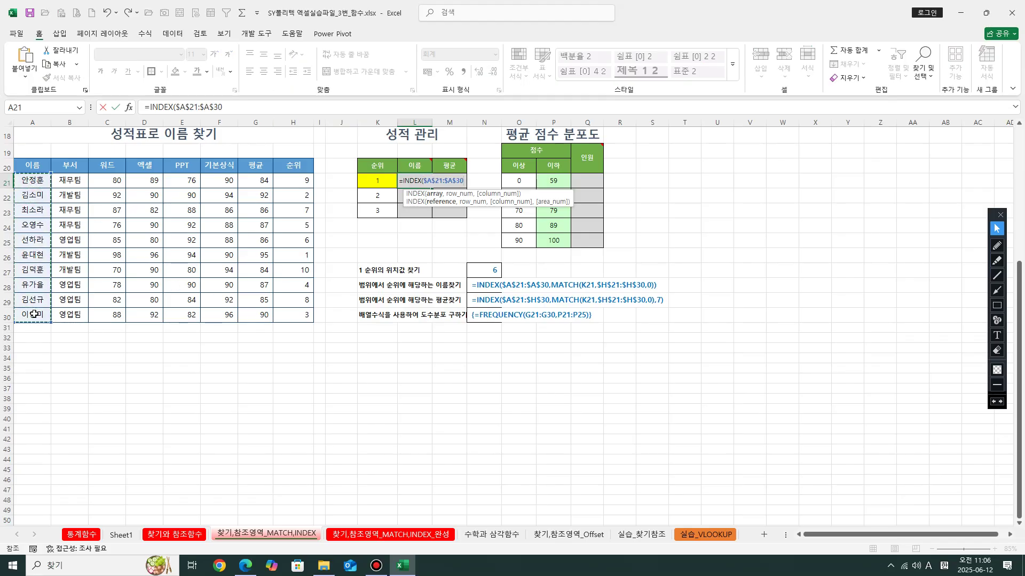
{"action": "type", "text": ","}
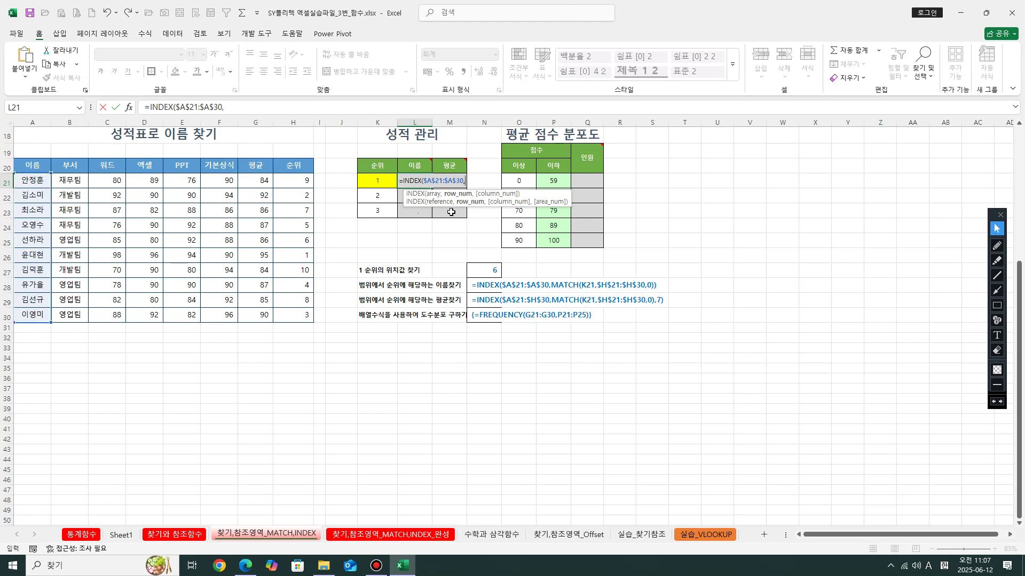
Nest MATCH as the row number of L21's INDEX formula, looking up K21 in the absolute rank range $H$21:$H$30
{"action": "type", "text": "ma"}
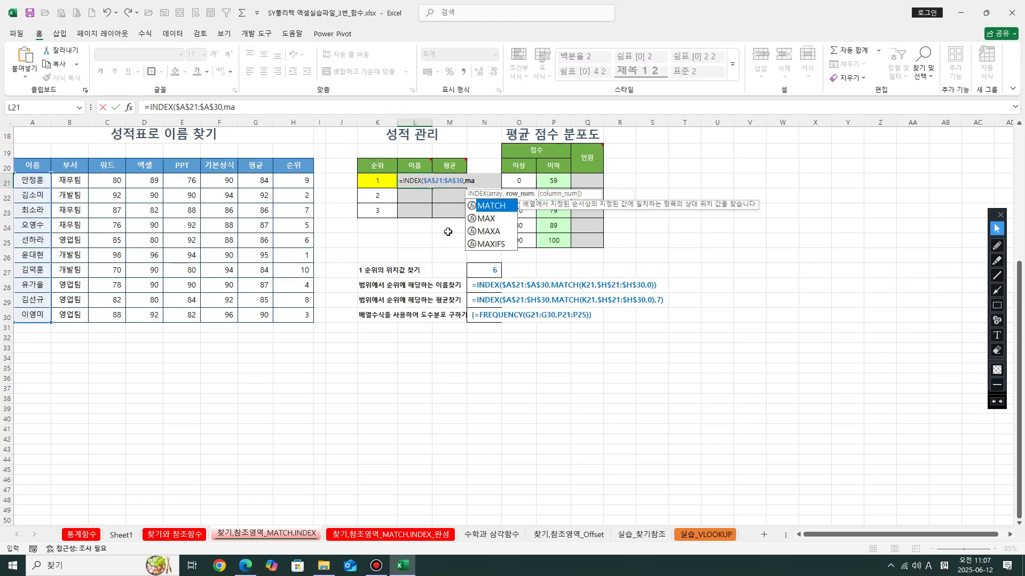
{"action": "key", "text": "Tab"}
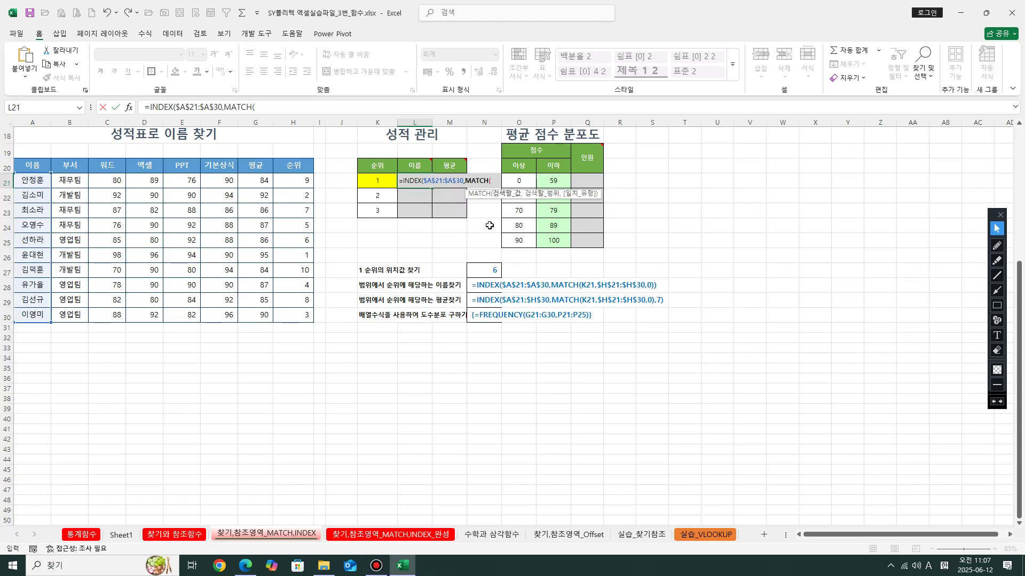
{"action": "left_click", "coordinate": [383, 184]}
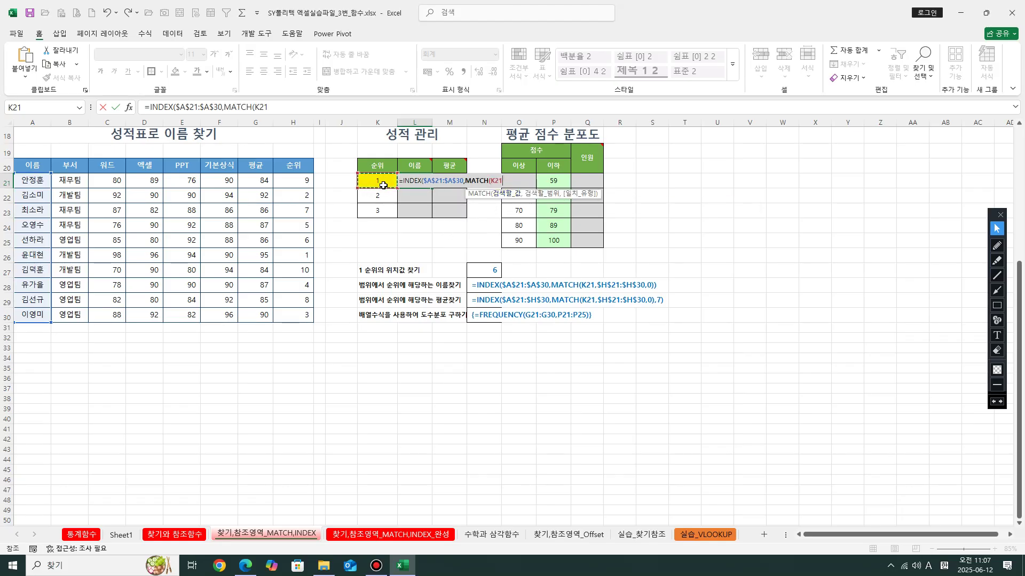
{"action": "type", "text": ","}
{"action": "left_click_drag", "start_coordinate": [305, 183], "coordinate": [301, 317]}
{"action": "key", "text": "F4"}
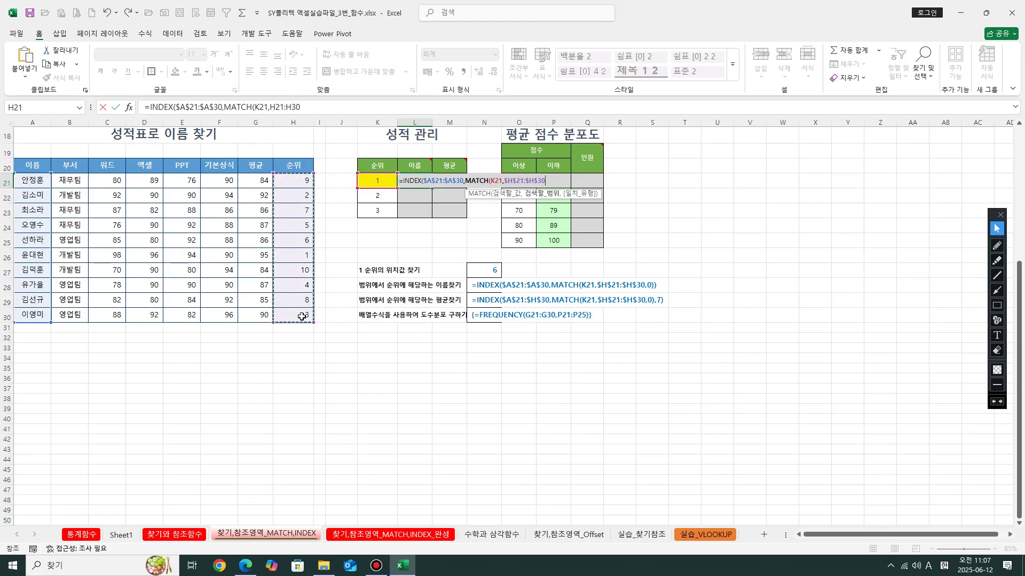
Finish L21's formula with exact match 0, enter it, and check the returned name against the name column
{"action": "type", "text": ","}
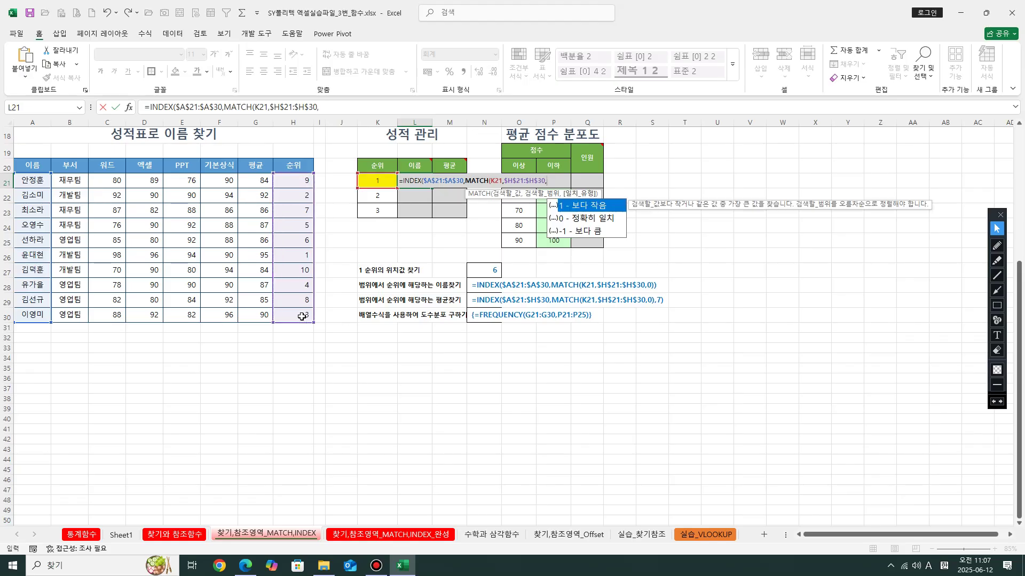
{"action": "double_click", "coordinate": [593, 218]}
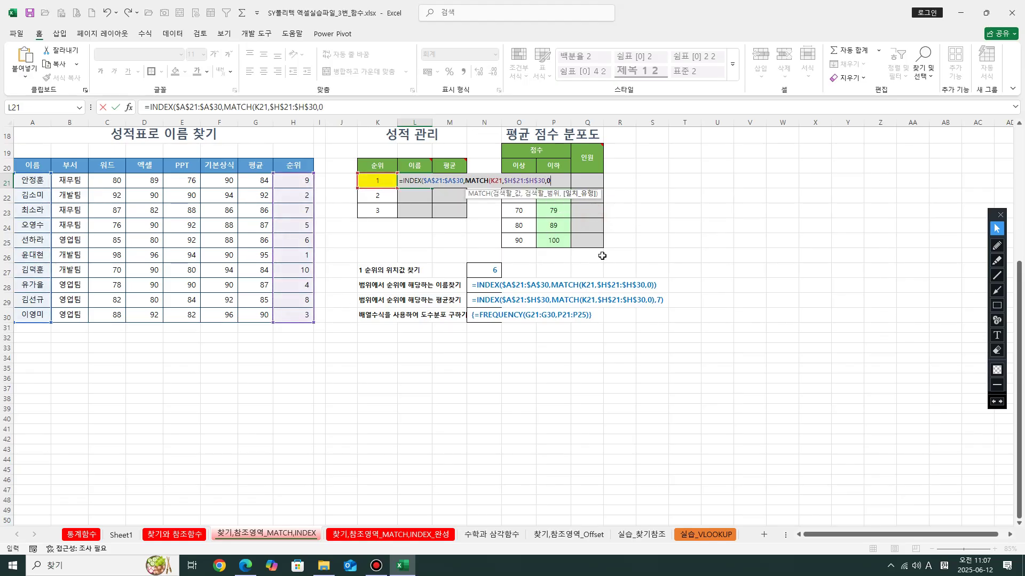
{"action": "type", "text": ")"}
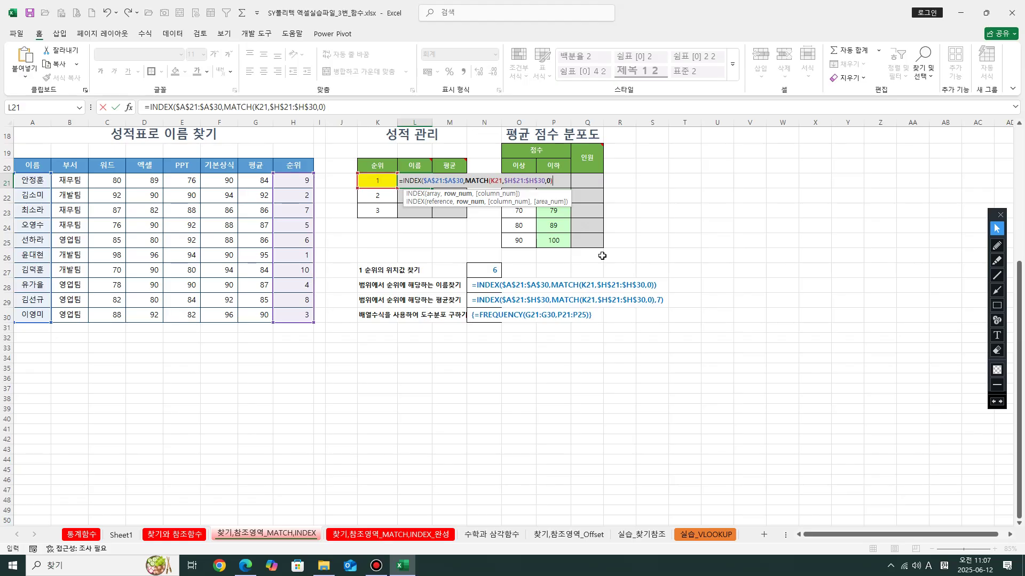
{"action": "type", "text": ")"}
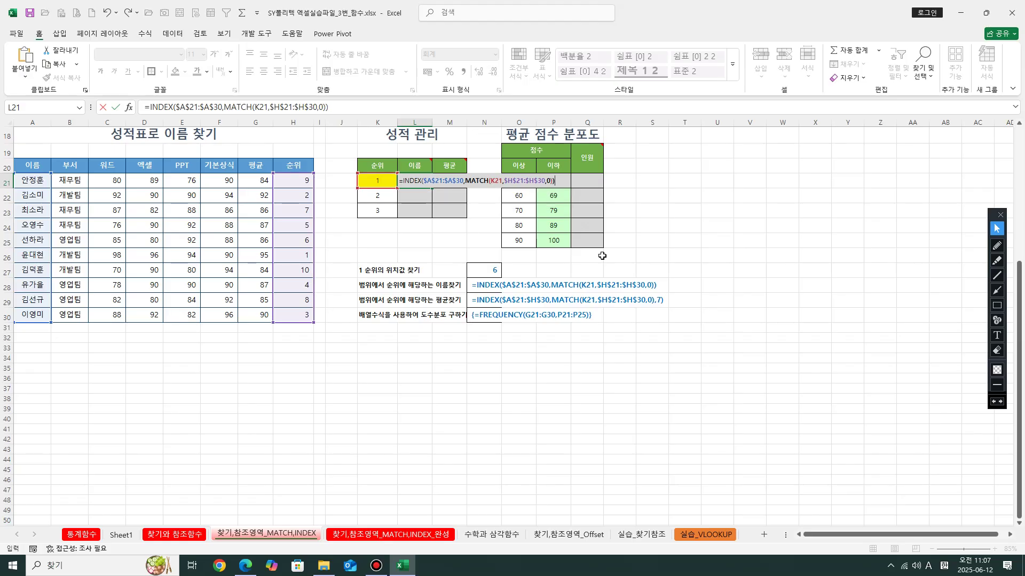
{"action": "key", "text": "Return"}
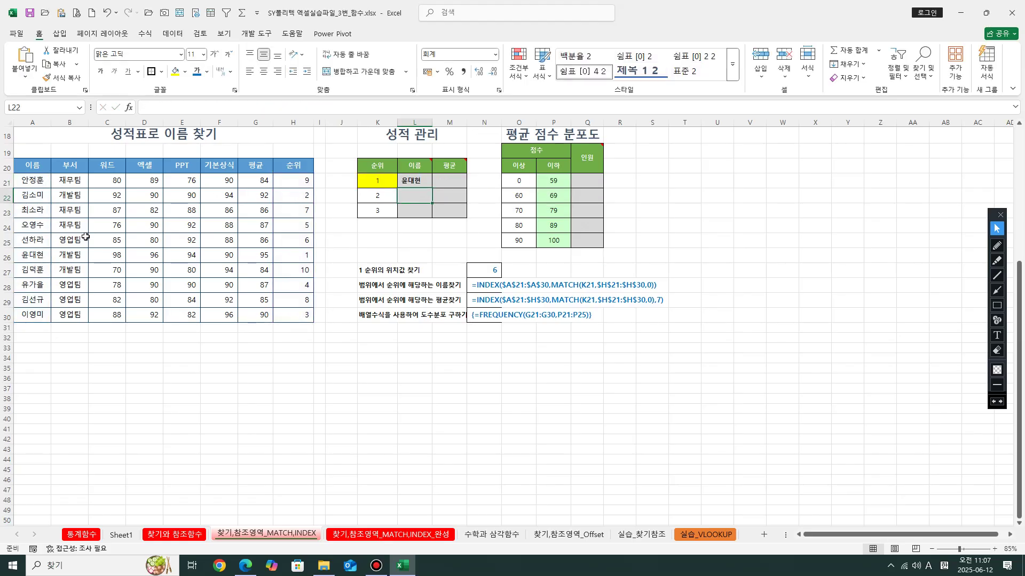
{"action": "left_click", "coordinate": [39, 182]}
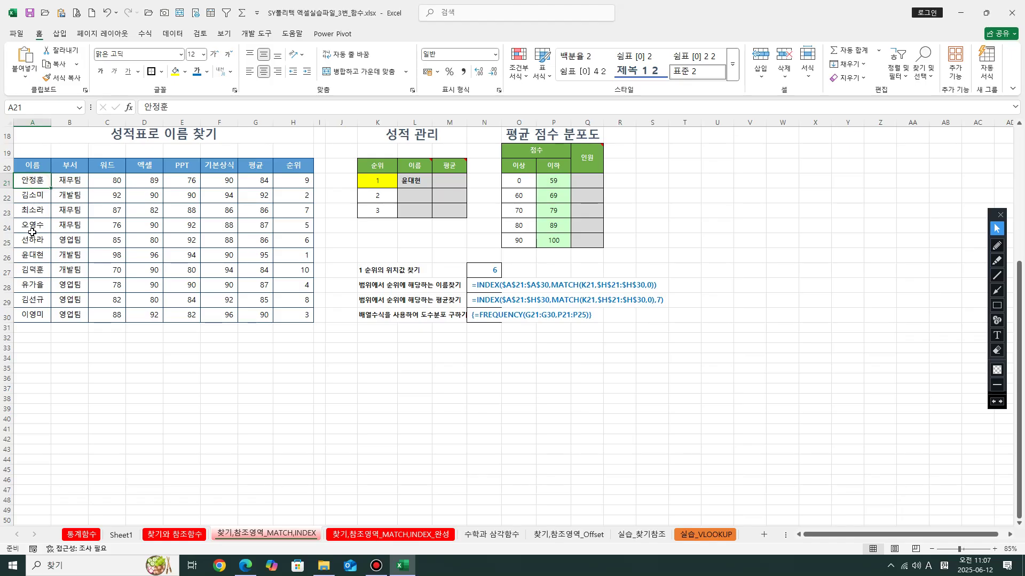
{"action": "left_click", "coordinate": [34, 260]}
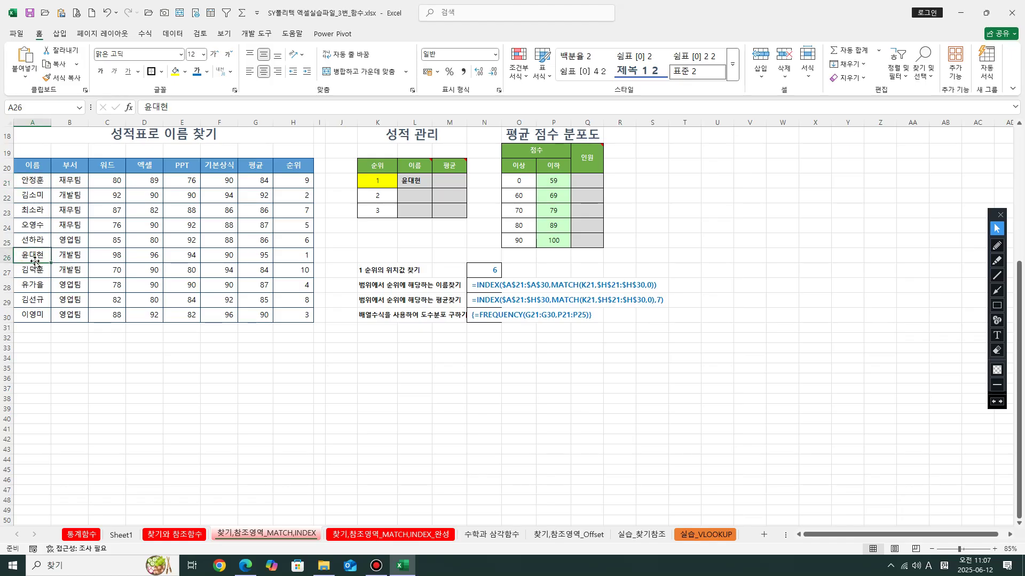
{"action": "left_click", "coordinate": [429, 183]}
Make M21 bold and begin its INDEX formula with the absolute average range $G$21:$G$30 as the array
{"action": "left_click", "coordinate": [448, 183]}
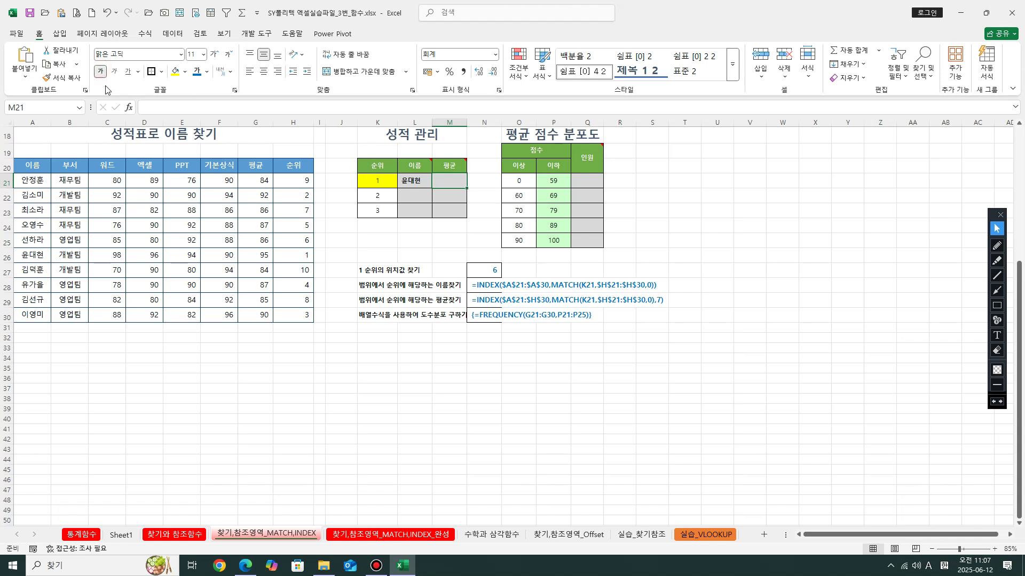
{"action": "type", "text": "=ind"}
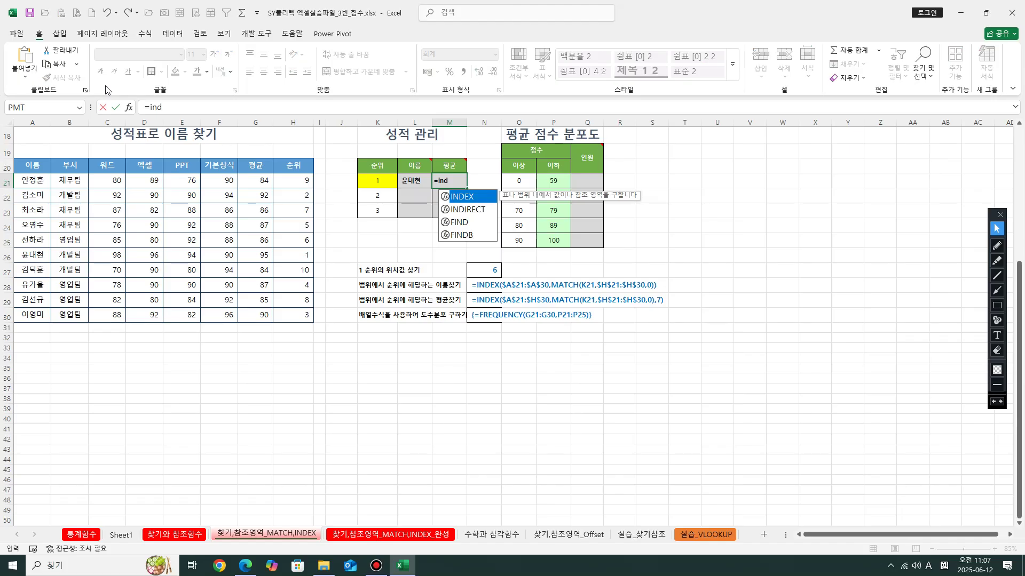
{"action": "key", "text": "Tab"}
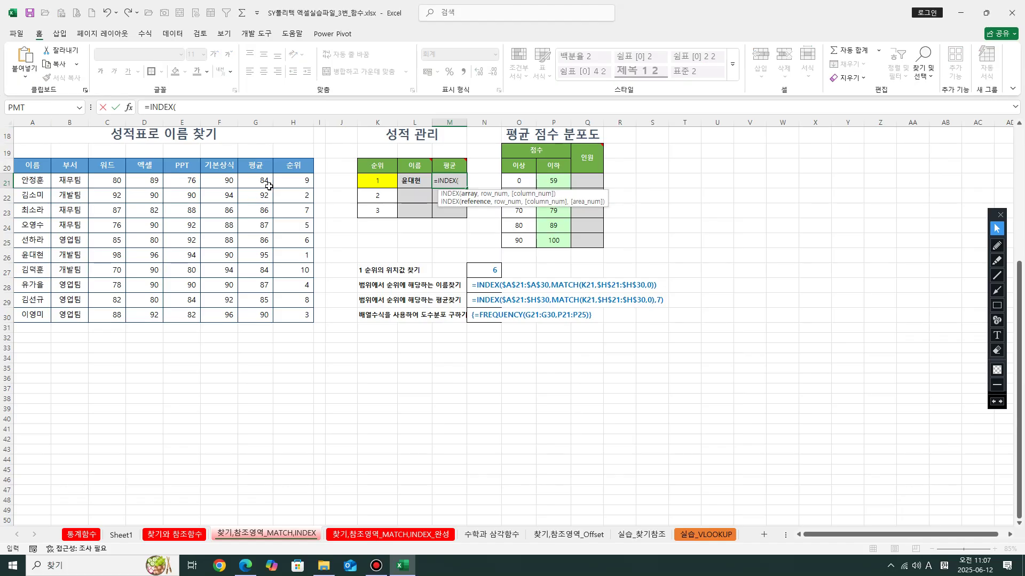
{"action": "left_click_drag", "start_coordinate": [259, 184], "coordinate": [268, 316]}
{"action": "key", "text": "F4"}
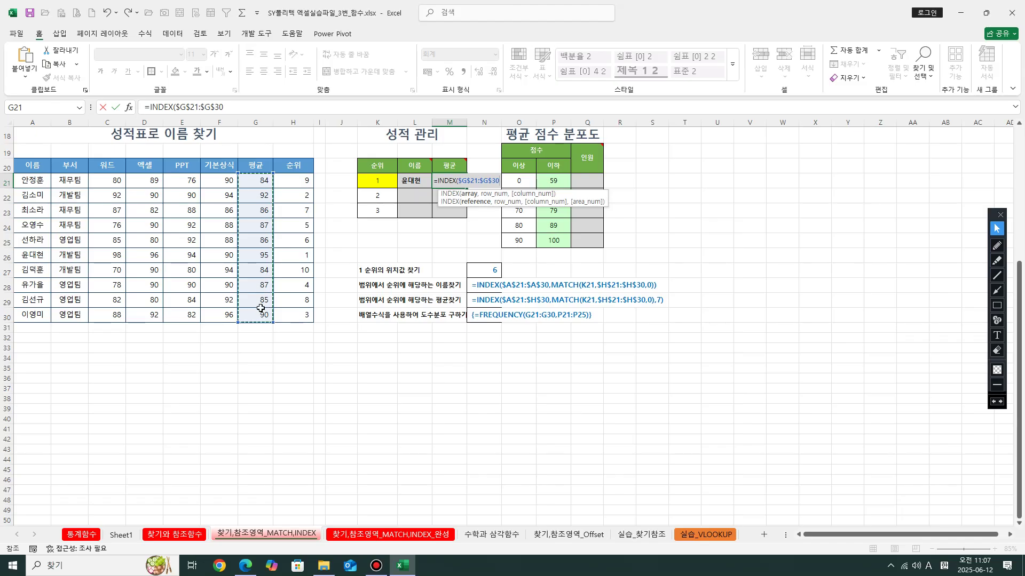
{"action": "type", "text": ","}
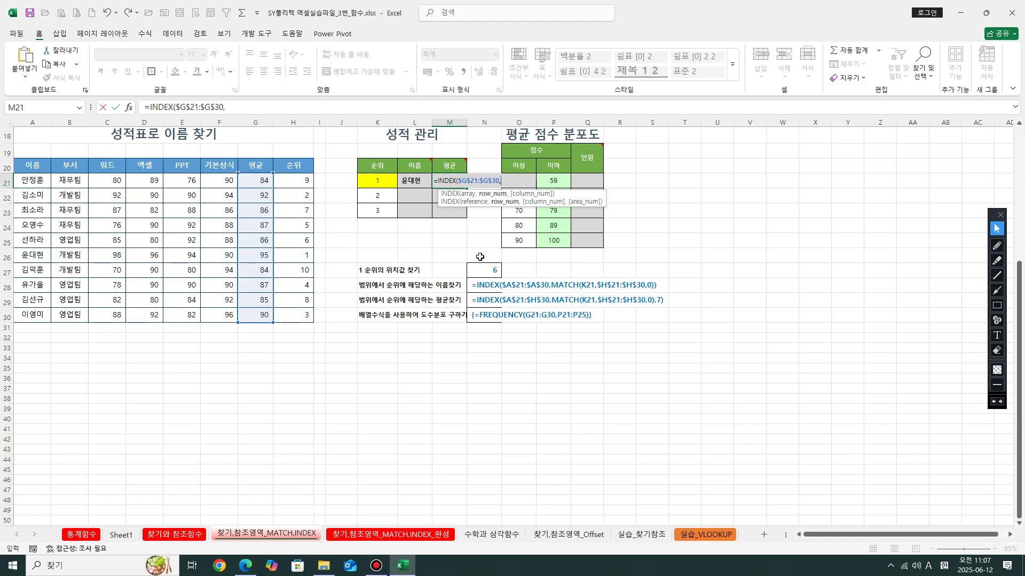
Nest MATCH as the row number in M21's INDEX formula, looking up K21 in the absolute range $H$21:$H$30
{"action": "type", "text": "mat"}
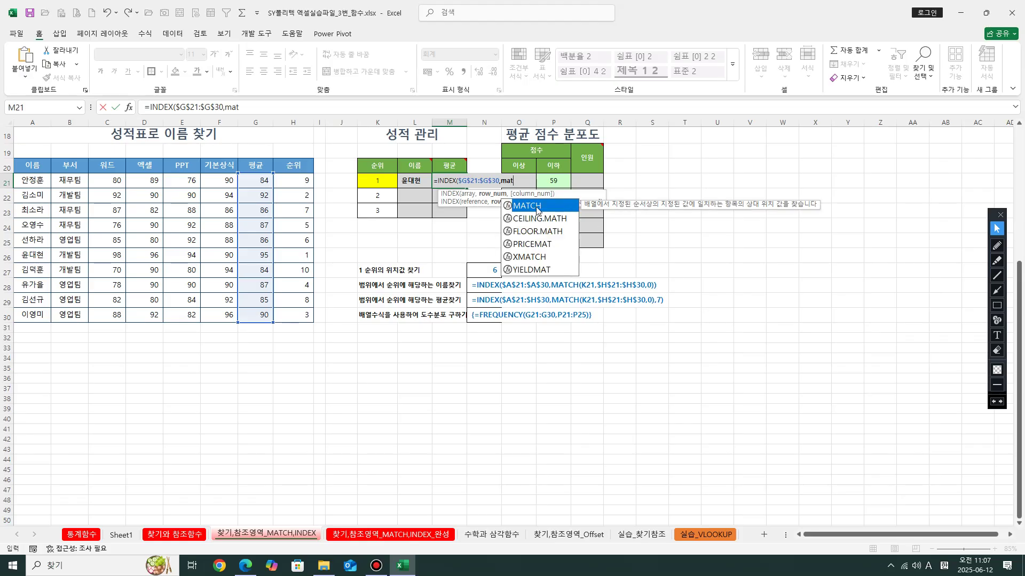
{"action": "double_click", "coordinate": [537, 206]}
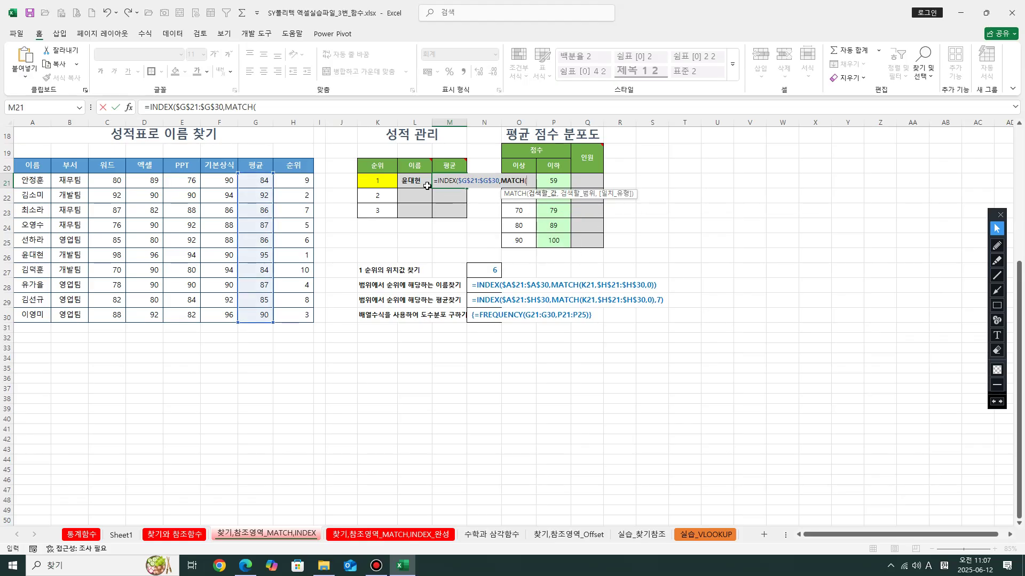
{"action": "left_click", "coordinate": [376, 184]}
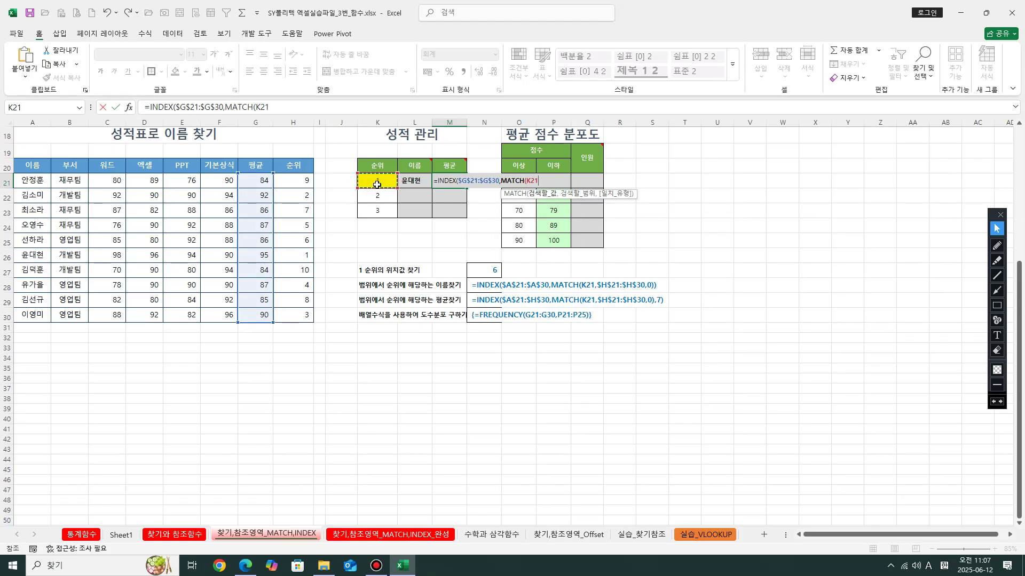
{"action": "type", "text": ","}
{"action": "left_click_drag", "start_coordinate": [293, 181], "coordinate": [297, 318]}
{"action": "key", "text": "F4"}
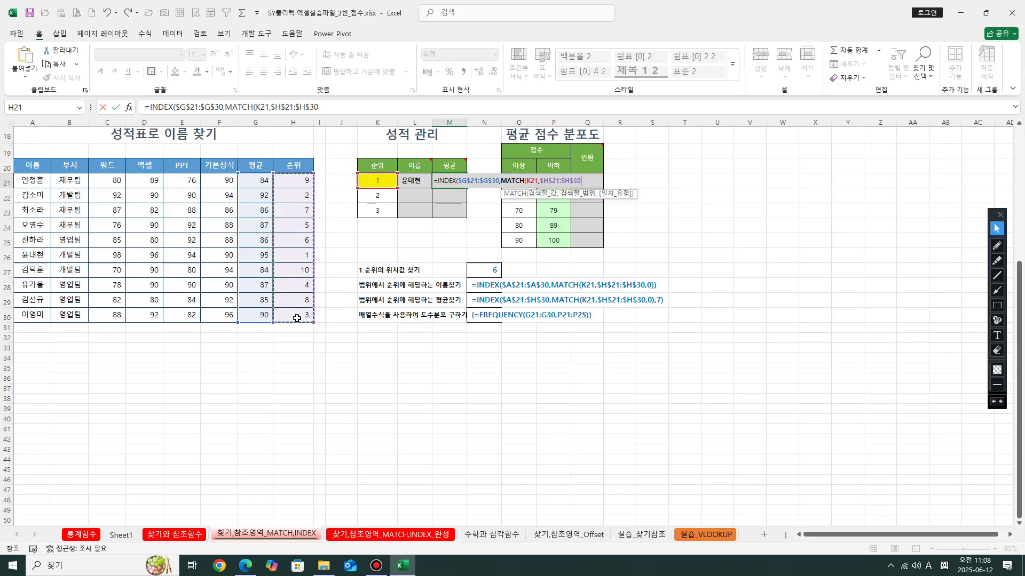
Complete M21's average-lookup formula with exact match 0, enter it and review the cell
{"action": "type", "text": ","}
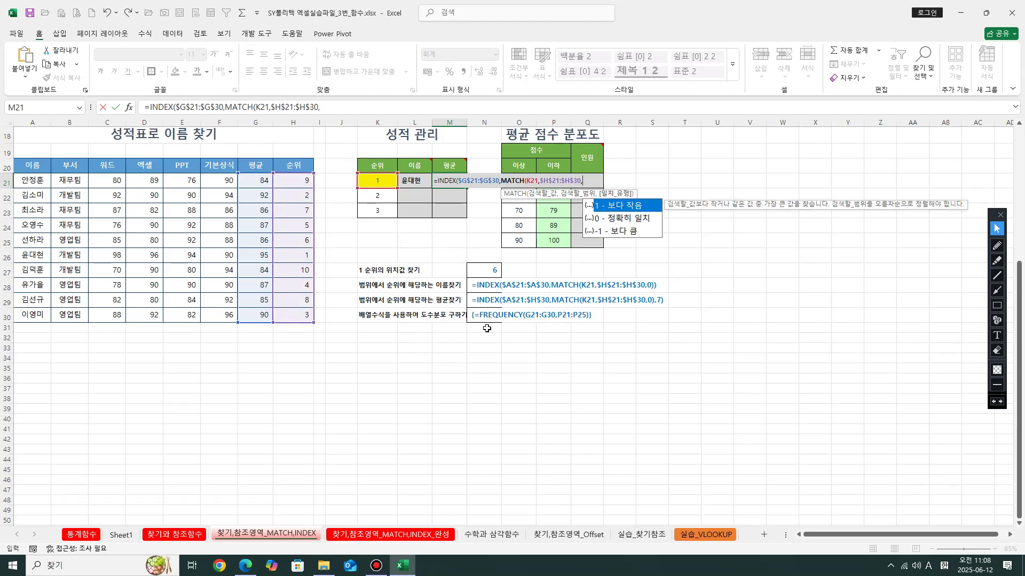
{"action": "double_click", "coordinate": [621, 218]}
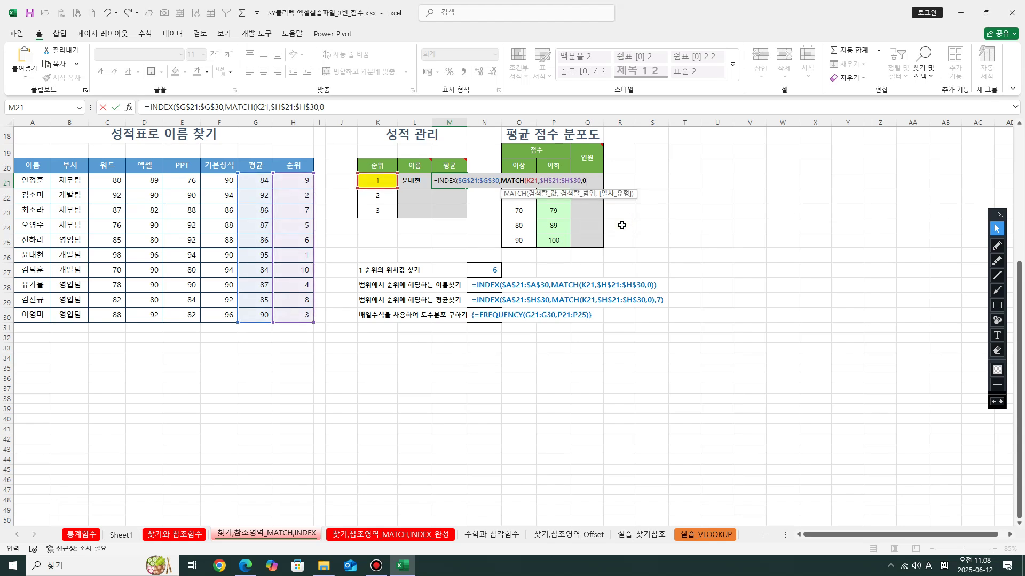
{"action": "type", "text": ")"}
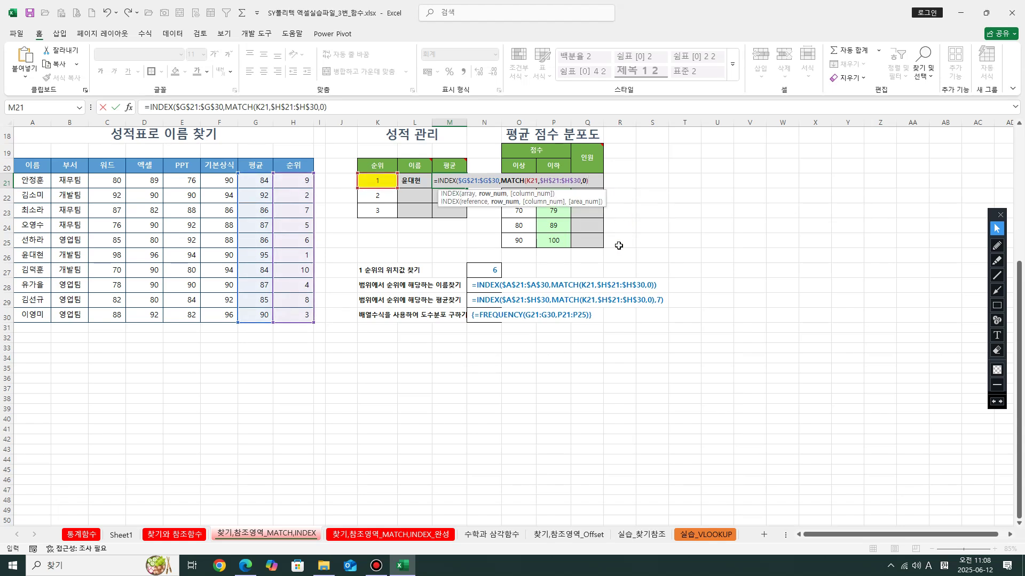
{"action": "type", "text": ")"}
{"action": "key", "text": "Return"}
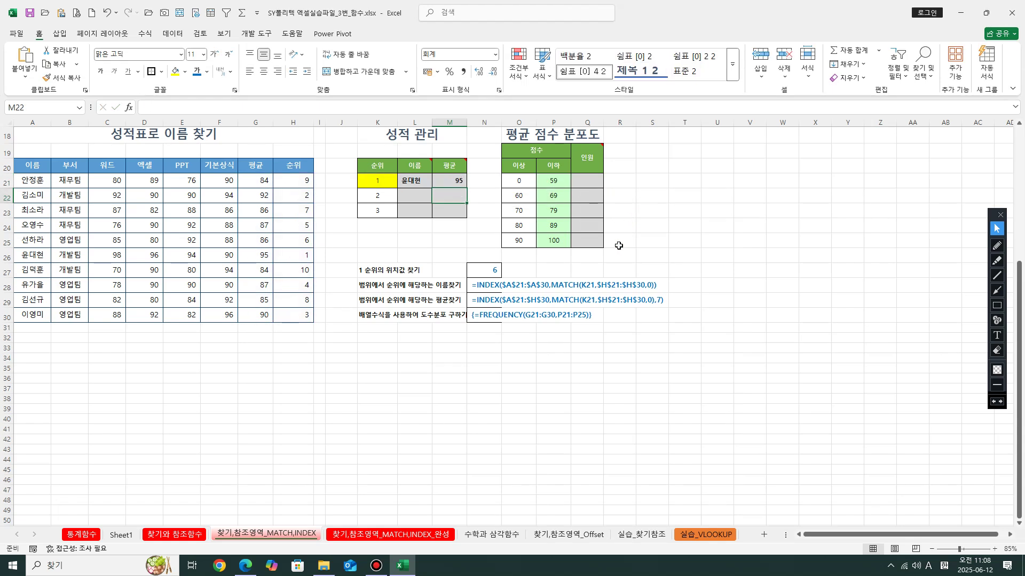
{"action": "left_click", "coordinate": [454, 182]}
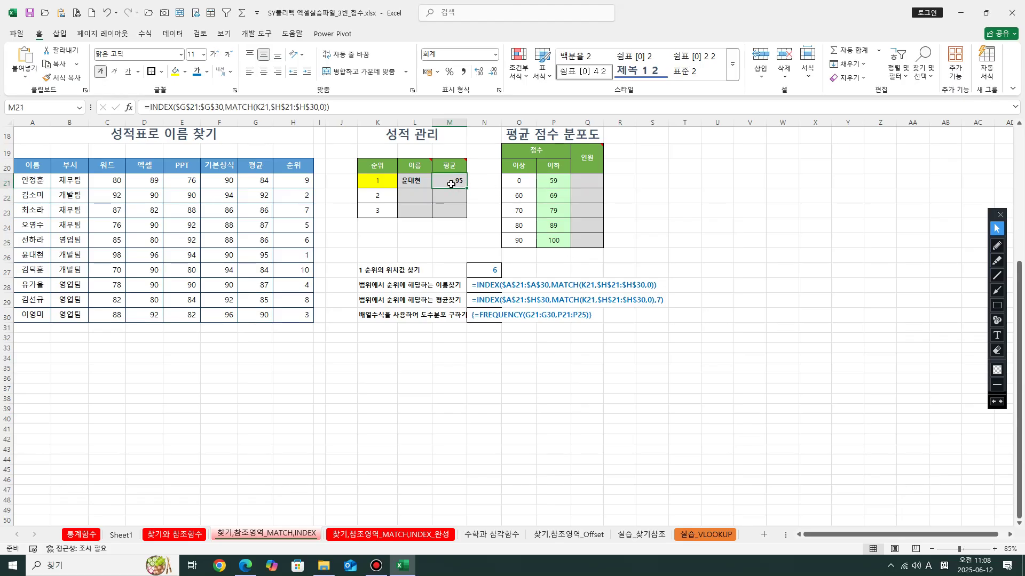
Fill the name formula in L21 and the average formula in M21 down to row 23
{"action": "left_click", "coordinate": [420, 179]}
{"action": "left_click_drag", "start_coordinate": [432, 190], "coordinate": [432, 215]}
{"action": "left_click", "coordinate": [464, 182]}
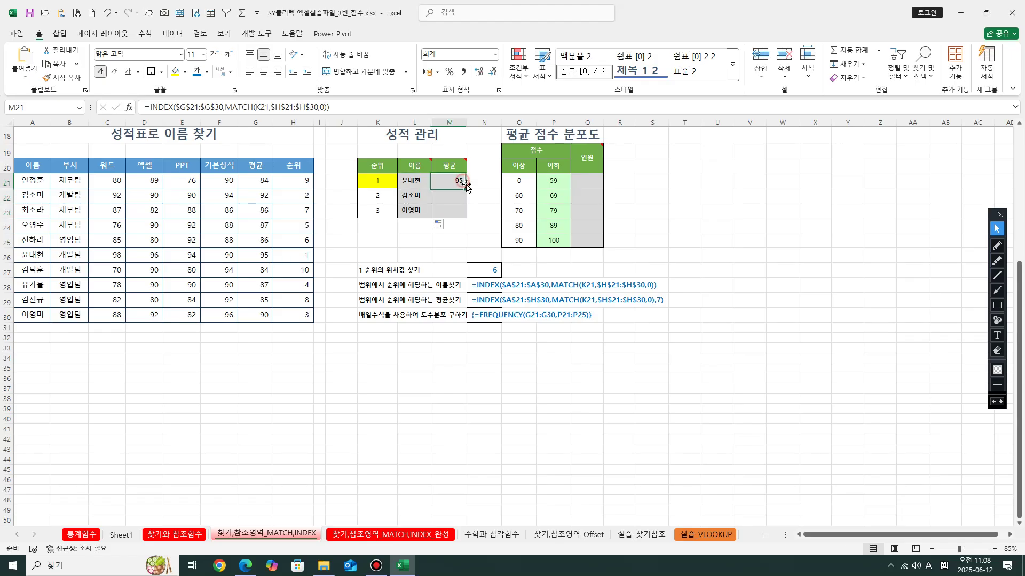
{"action": "left_click_drag", "start_coordinate": [465, 185], "coordinate": [465, 225]}
{"action": "left_click", "coordinate": [395, 244]}
Test the lookups by setting the rank in K23 to 6 and checking the name and average beside it
{"action": "left_click", "coordinate": [375, 209]}
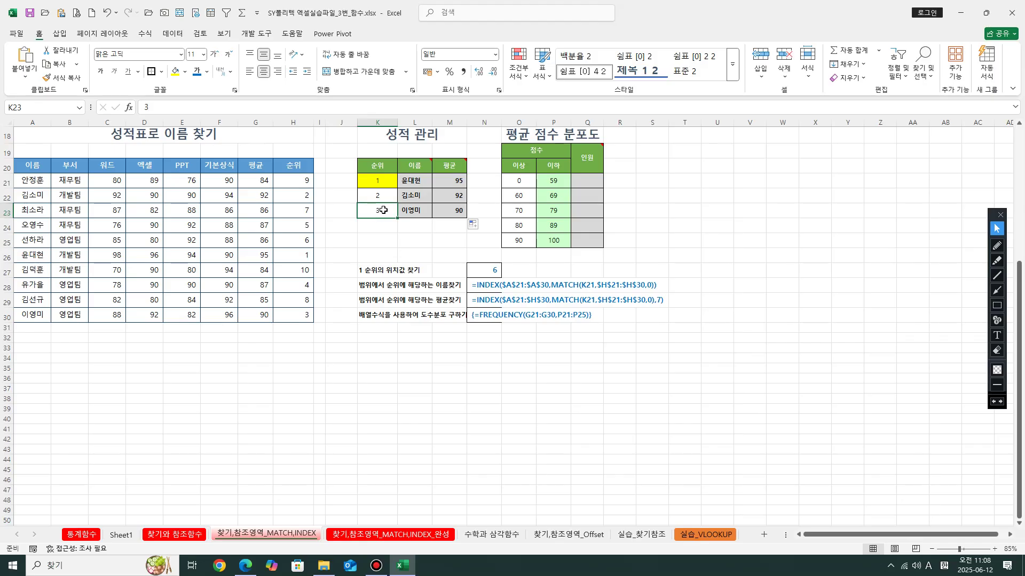
{"action": "double_click", "coordinate": [384, 210]}
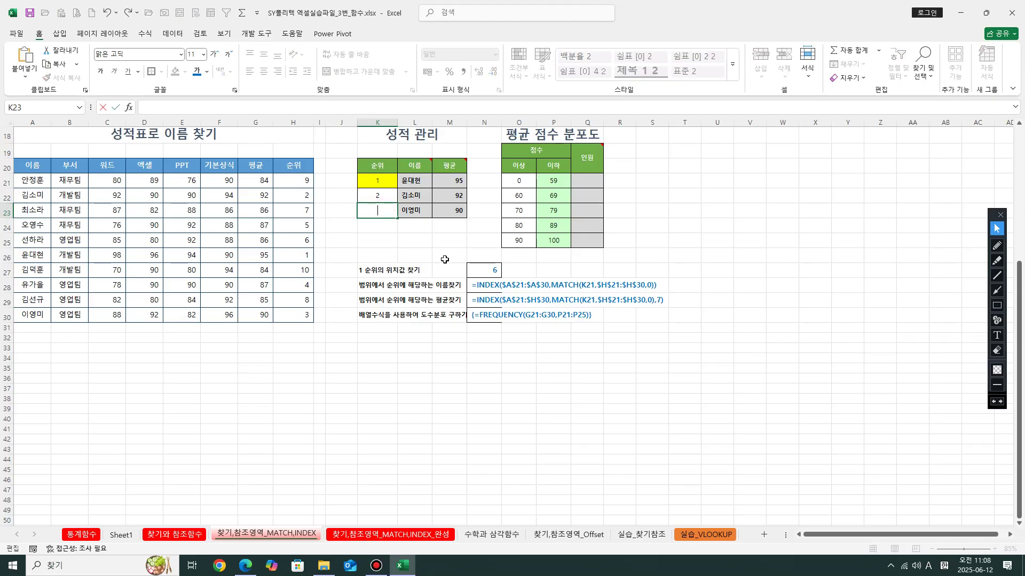
{"action": "type", "text": "6"}
{"action": "key", "text": "Return"}
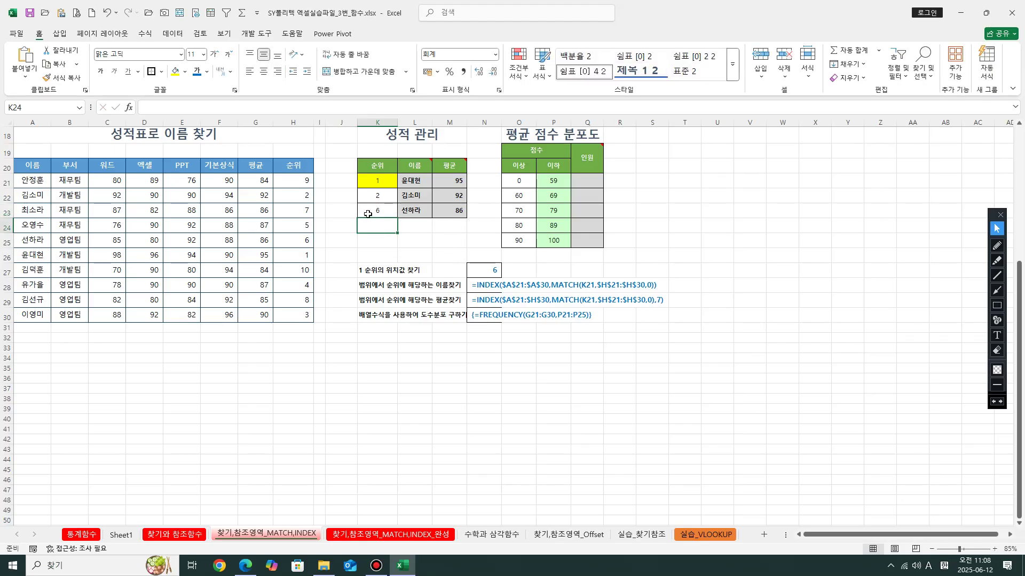
{"action": "left_click", "coordinate": [414, 213]}
{"action": "left_click", "coordinate": [438, 216]}
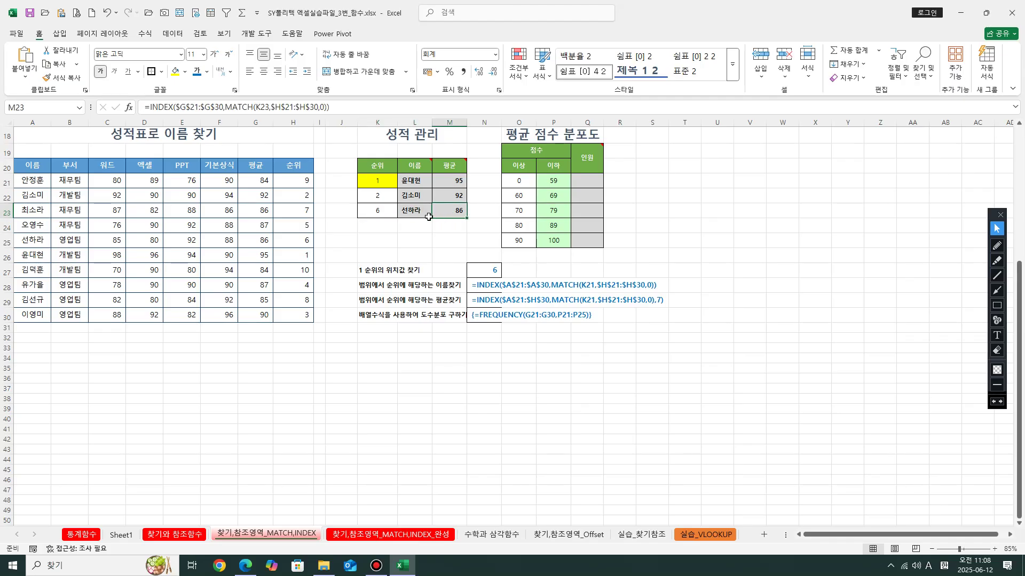
Set the rank in K23 to 5 and check the name returned in L23
{"action": "left_click", "coordinate": [383, 213]}
{"action": "type", "text": "5"}
{"action": "key", "text": "Return"}
{"action": "left_click", "coordinate": [424, 216]}
Set the rank in K23 back to 3 and check its name and average in L23 and M23
{"action": "left_click", "coordinate": [369, 219]}
{"action": "type", "text": "3"}
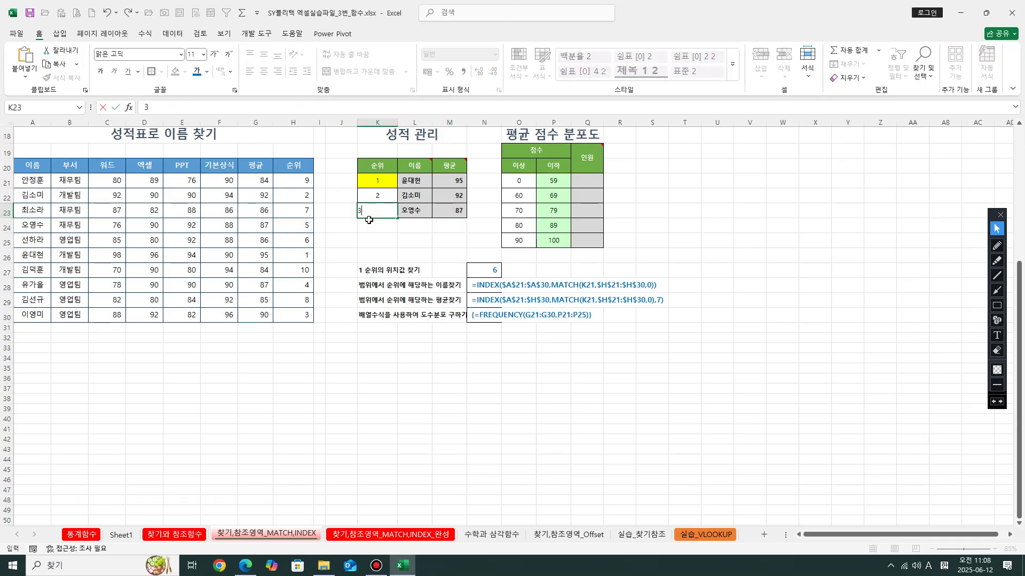
{"action": "key", "text": "Return"}
{"action": "left_click", "coordinate": [372, 214]}
{"action": "left_click", "coordinate": [405, 211]}
{"action": "left_click", "coordinate": [455, 210]}
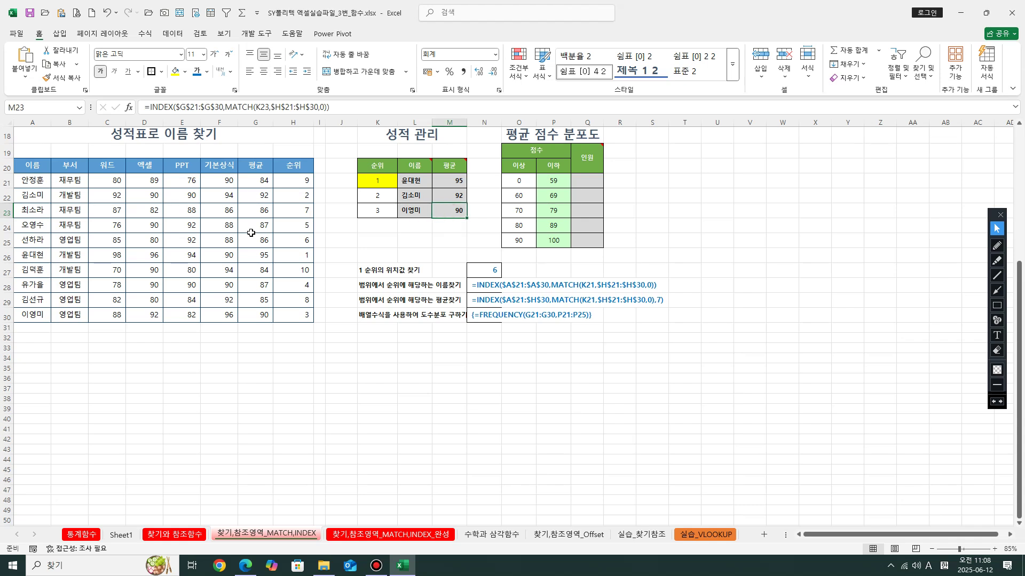
{"action": "left_click", "coordinate": [463, 383]}
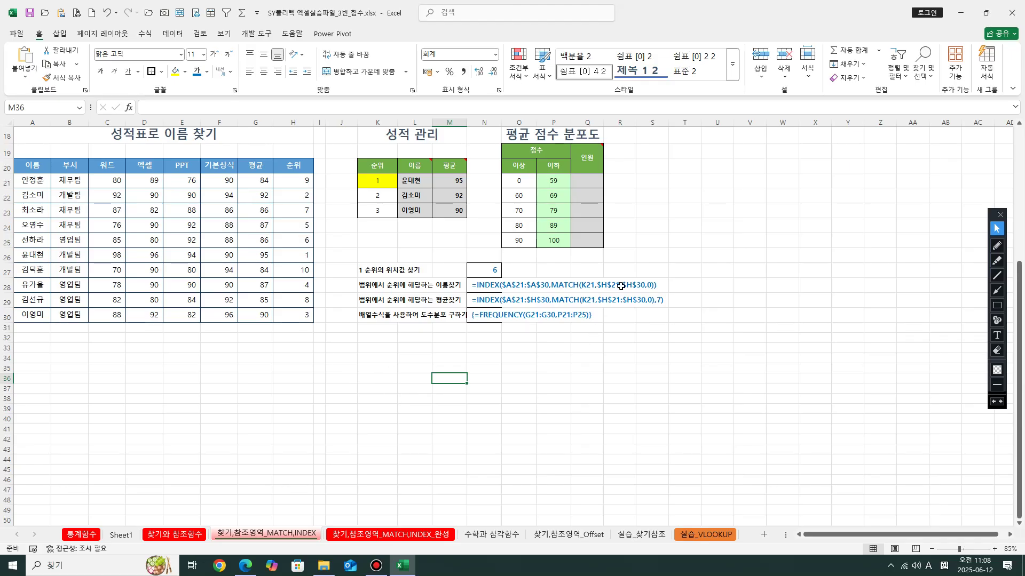
{"action": "left_click", "coordinate": [596, 186]}
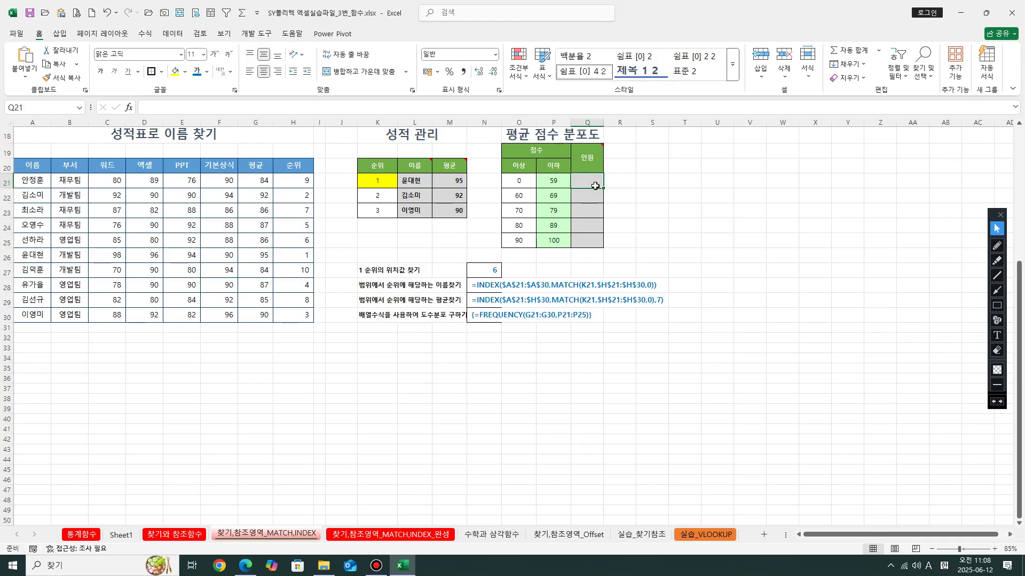
{"action": "left_click", "coordinate": [665, 167]}
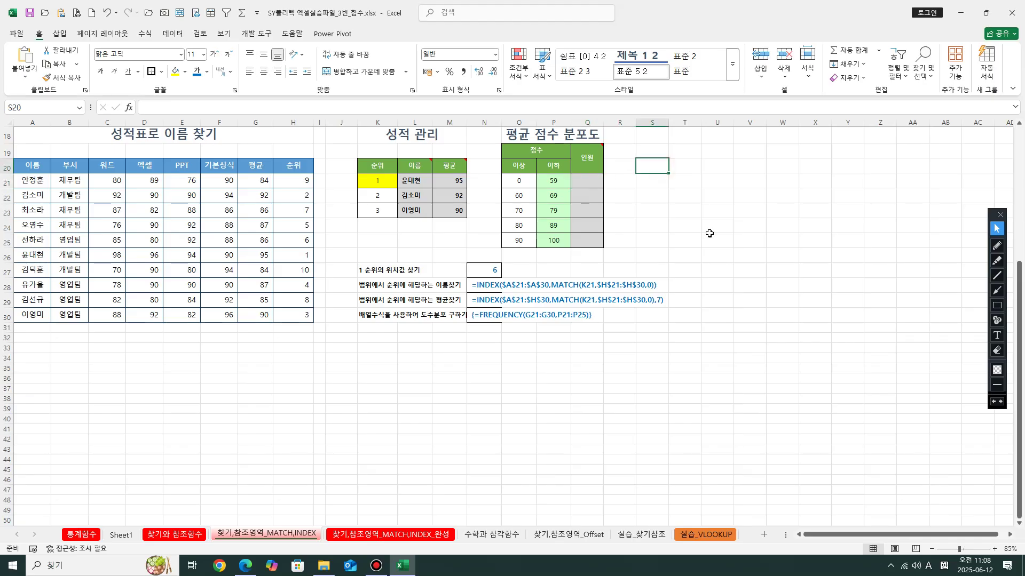
Enter the note "배열수식 : 배열의 성질, 행값, 열을 이용하여 한번에 여러 개의 계산을 동시에 수행하도록 하는 함수식 Ctrl+Shift+Enter" in S20
{"action": "type", "text": "qoduf"}
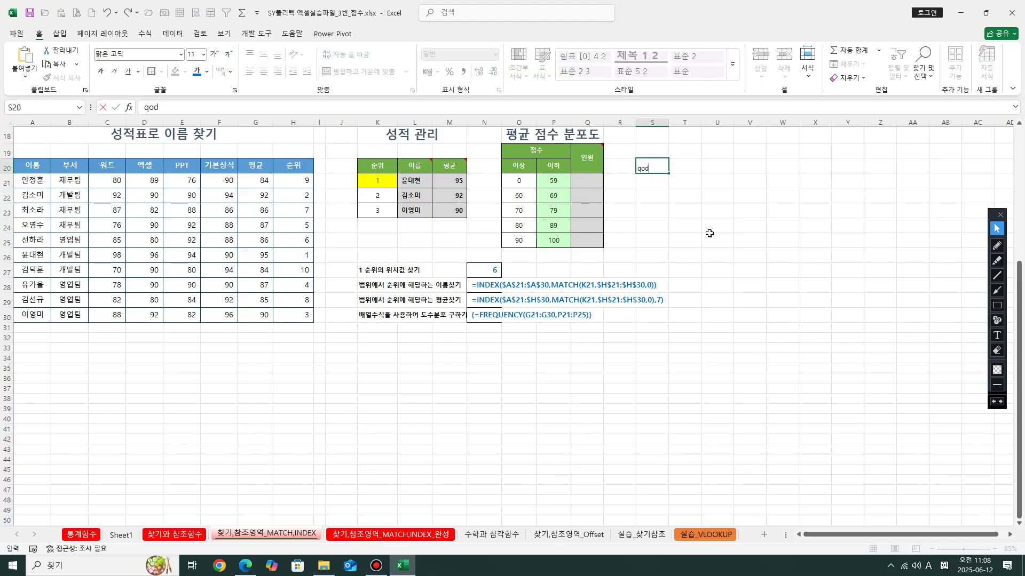
{"action": "key", "text": "Hangul"}
{"action": "type", "text": "배열"}
{"action": "type", "text": "수시"}
{"action": "type", "text": "ㄱ : 배열ㅇ"}
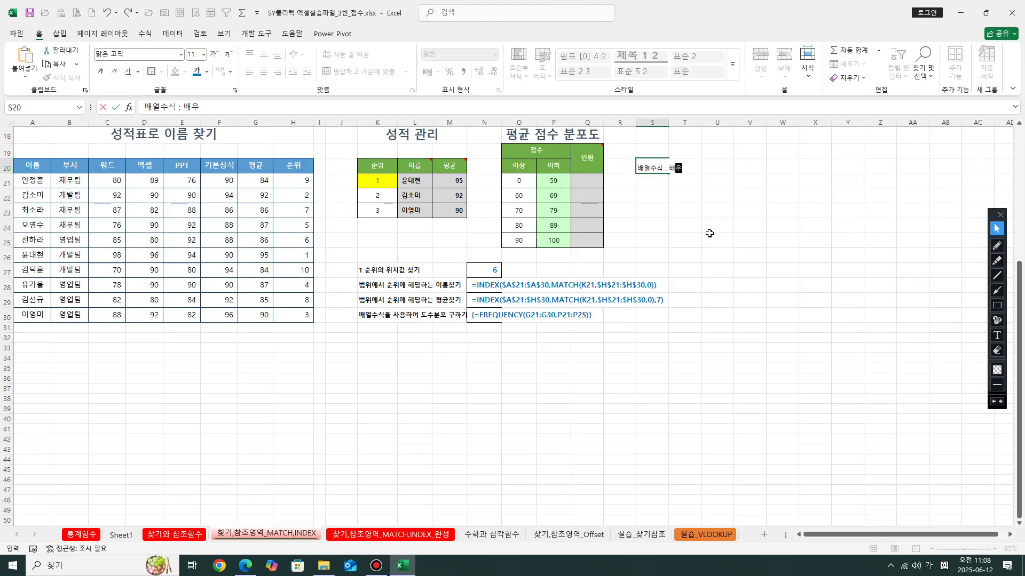
{"action": "type", "text": "의 성질, 행"}
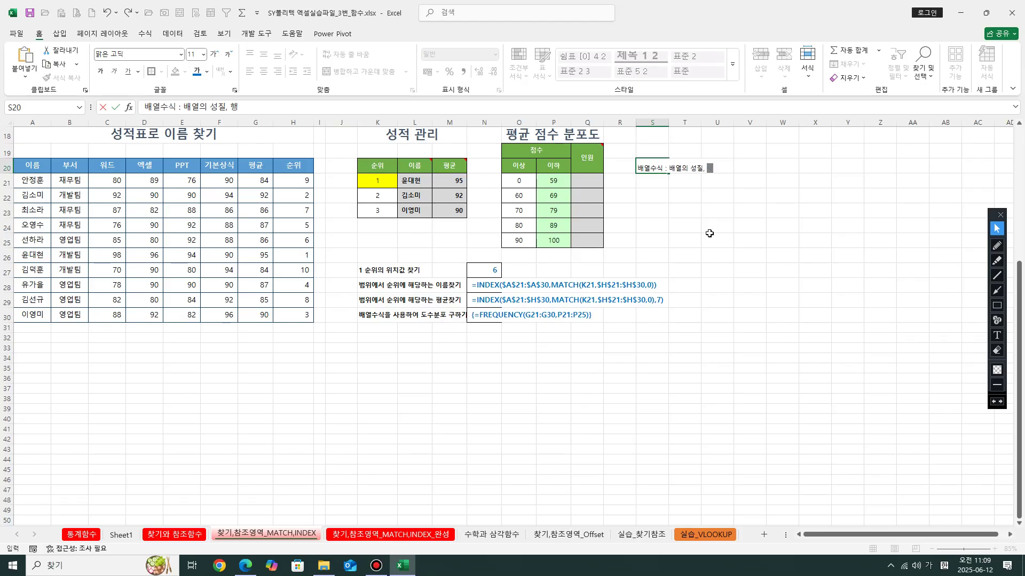
{"action": "type", "text": "값ㅜ ㅅ, ㅇ"}
{"action": "key", "text": "BackSpace"}
{"action": "key", "text": "BackSpace"}
{"action": "type", "text": "열"}
{"action": "type", "text": "을 이용하여 "}
{"action": "type", "text": "한번에"}
{"action": "type", "text": " 여러가"}
{"action": "type", "text": "ㅈ"}
{"action": "key", "text": "BackSpace"}
{"action": "type", "text": "개의 계산을 "}
{"action": "type", "text": "동시에 수행하"}
{"action": "type", "text": "도록 하"}
{"action": "type", "text": "는 함수"}
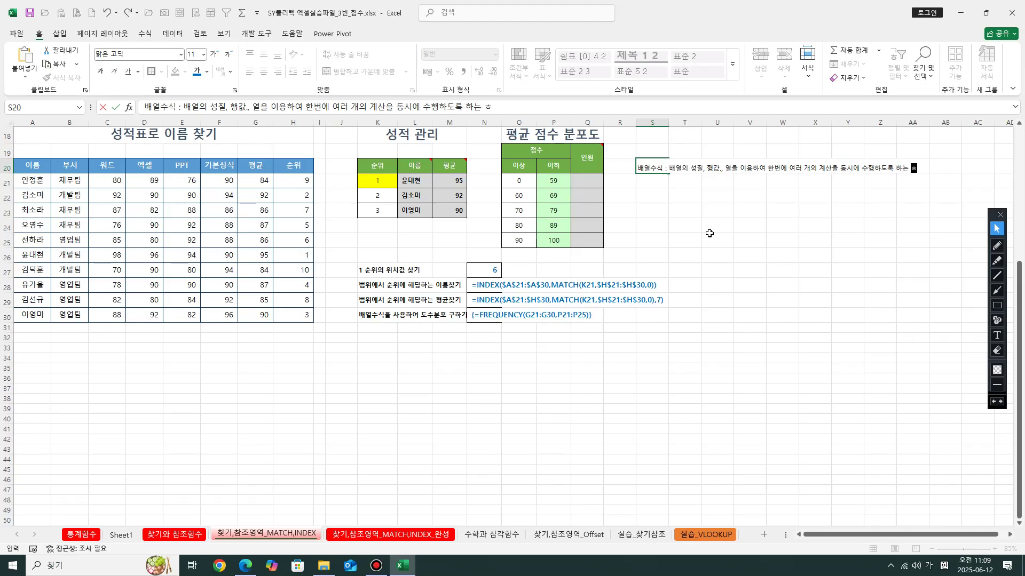
{"action": "type", "text": "식 Ctrl+Shift+"}
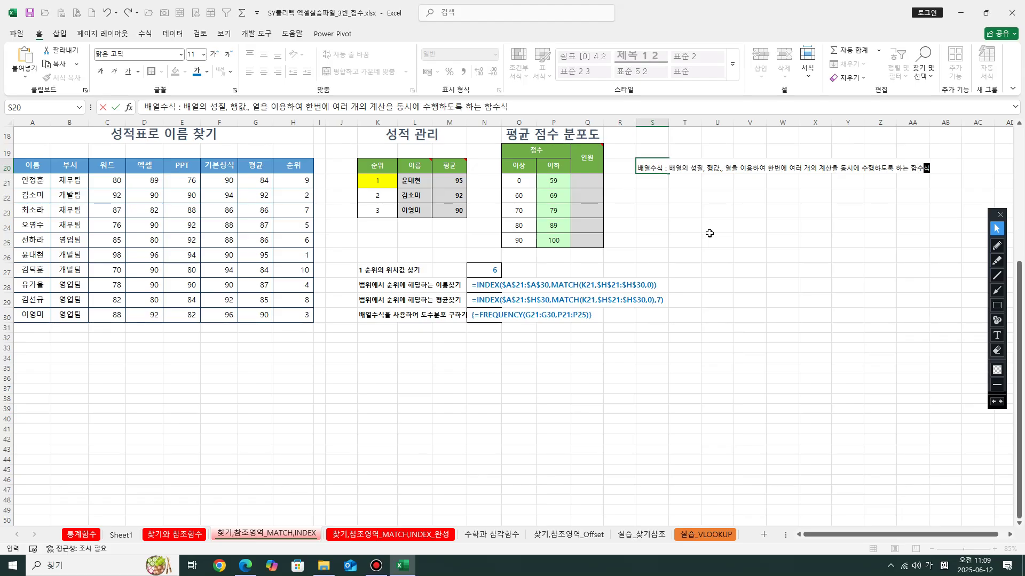
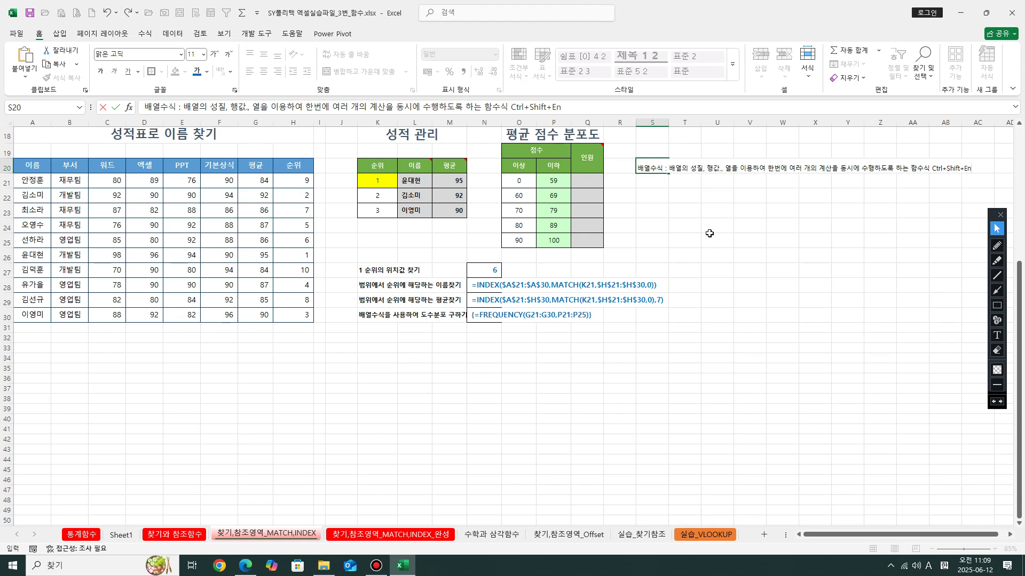
{"action": "type", "text": "Enter"}
{"action": "key", "text": "Return"}
Make only the "Ctrl+Shift+Enter" part of the note in S20 red and bold
{"action": "double_click", "coordinate": [650, 166]}
{"action": "left_click_drag", "start_coordinate": [931, 168], "coordinate": [982, 169]}
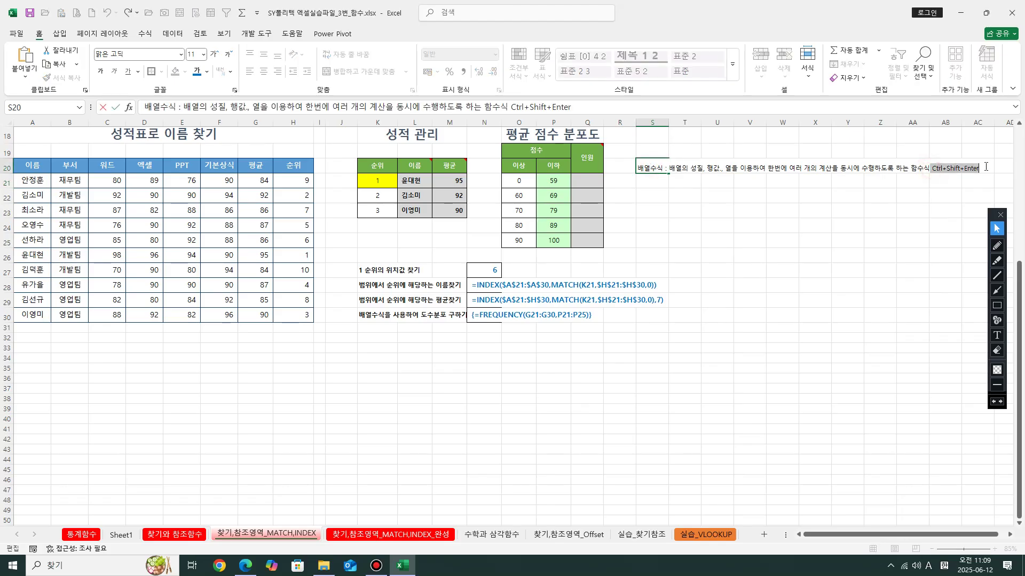
{"action": "left_click", "coordinate": [207, 72]}
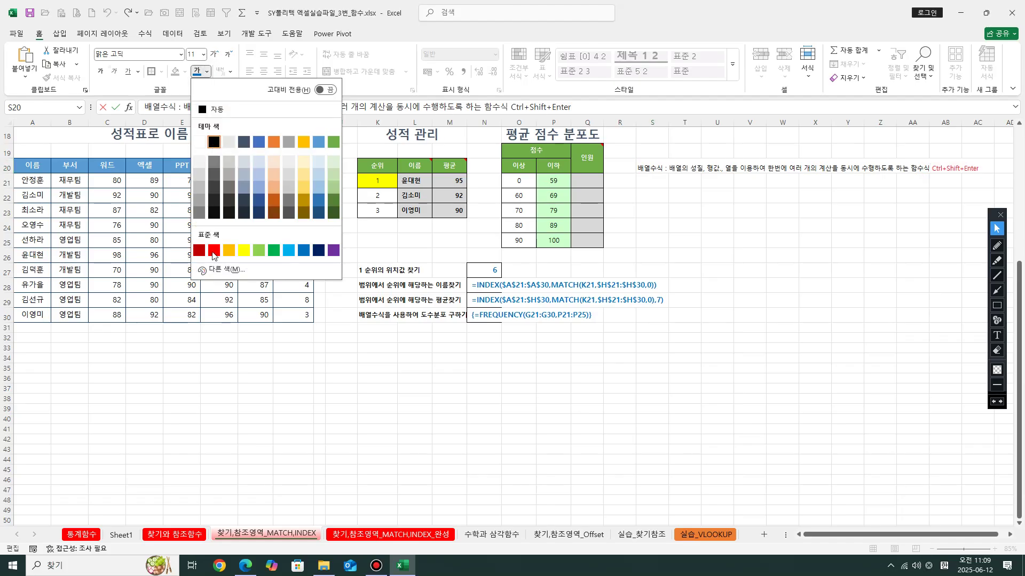
{"action": "left_click", "coordinate": [214, 254]}
{"action": "left_click", "coordinate": [100, 71]}
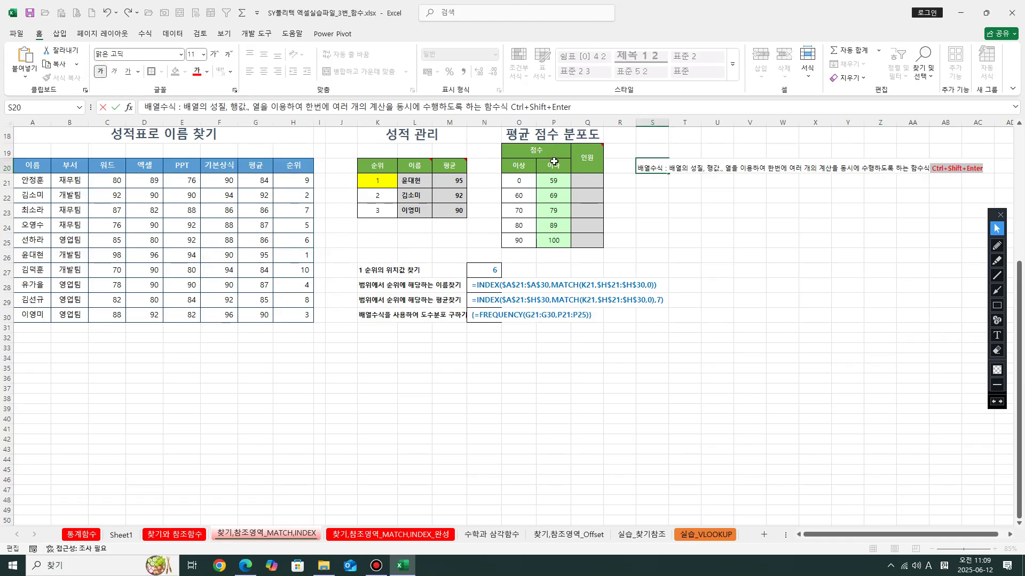
{"action": "left_click", "coordinate": [747, 210]}
{"action": "left_click", "coordinate": [619, 195]}
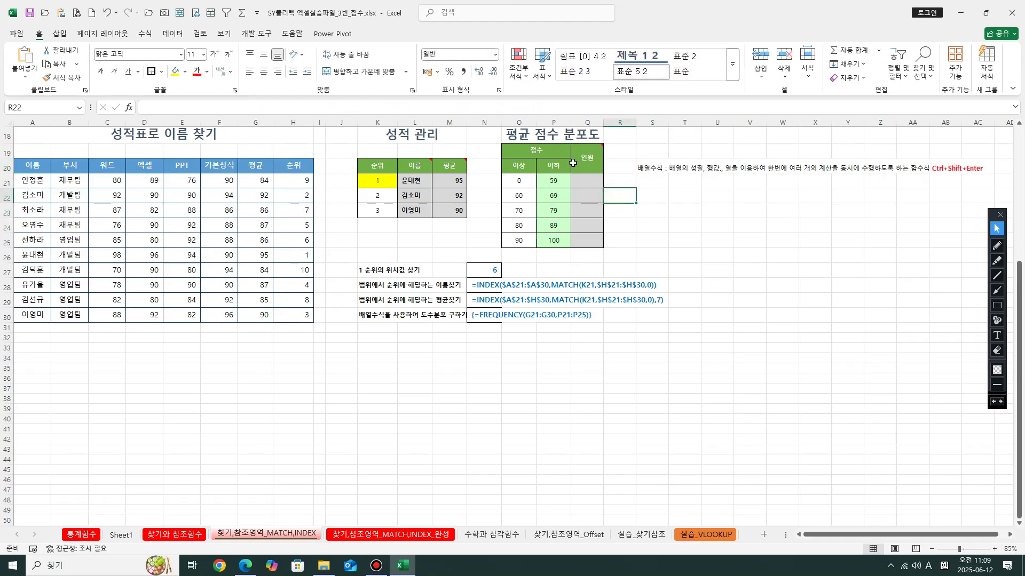
{"action": "left_click", "coordinate": [567, 138]}
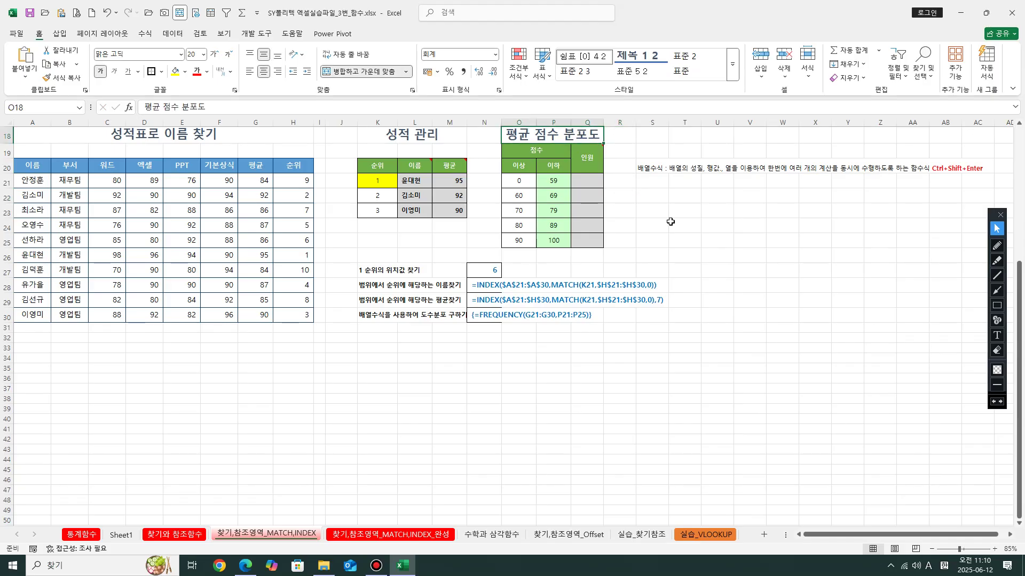
{"action": "left_click", "coordinate": [652, 194]}
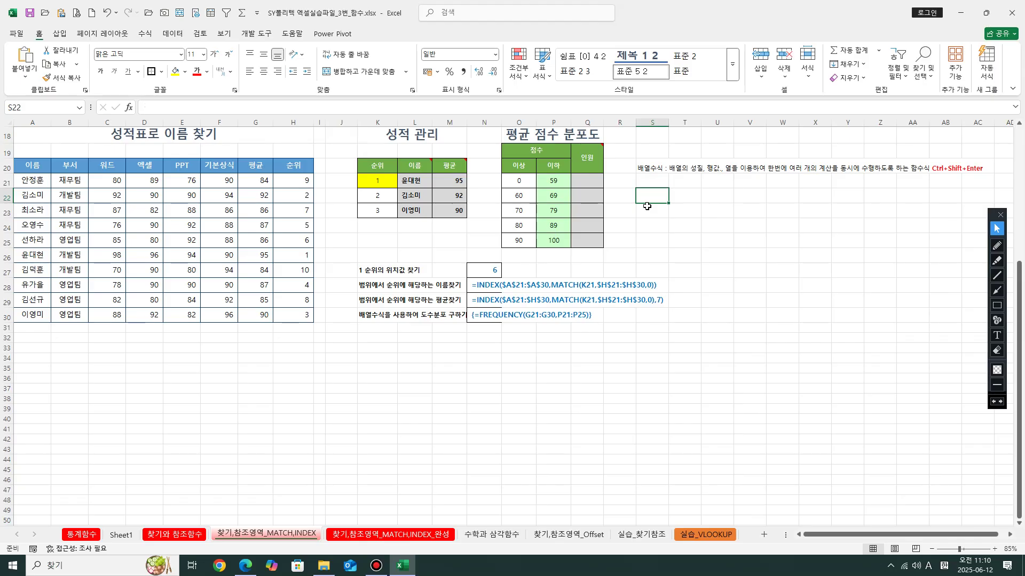
{"action": "type", "text": "eht"}
{"action": "key", "text": "BackSpace"}
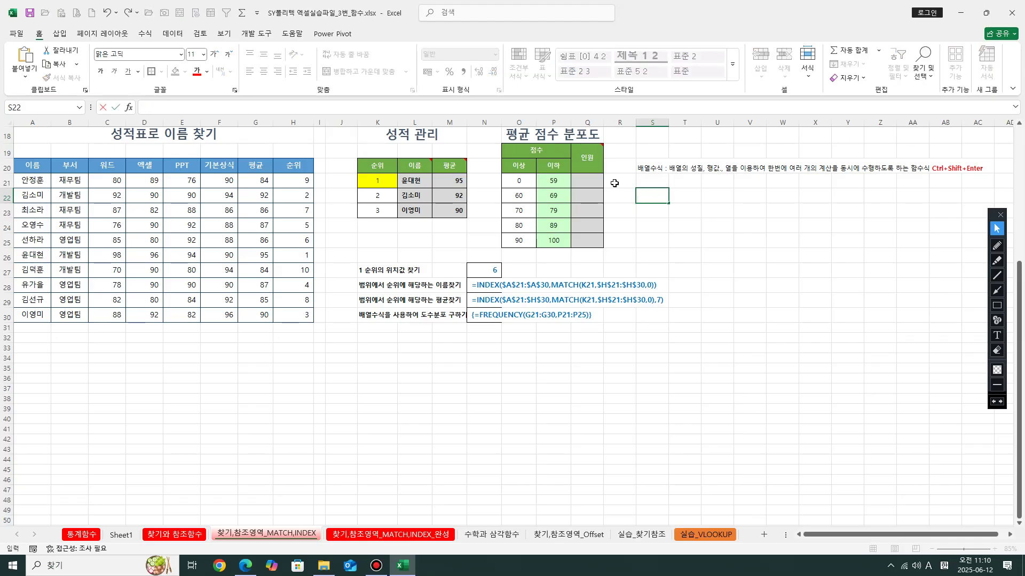
Examine the averages in G21:G30, each upper score limit in P21:P25 and the empty headcount cells Q21:Q25
{"action": "left_click", "coordinate": [564, 185]}
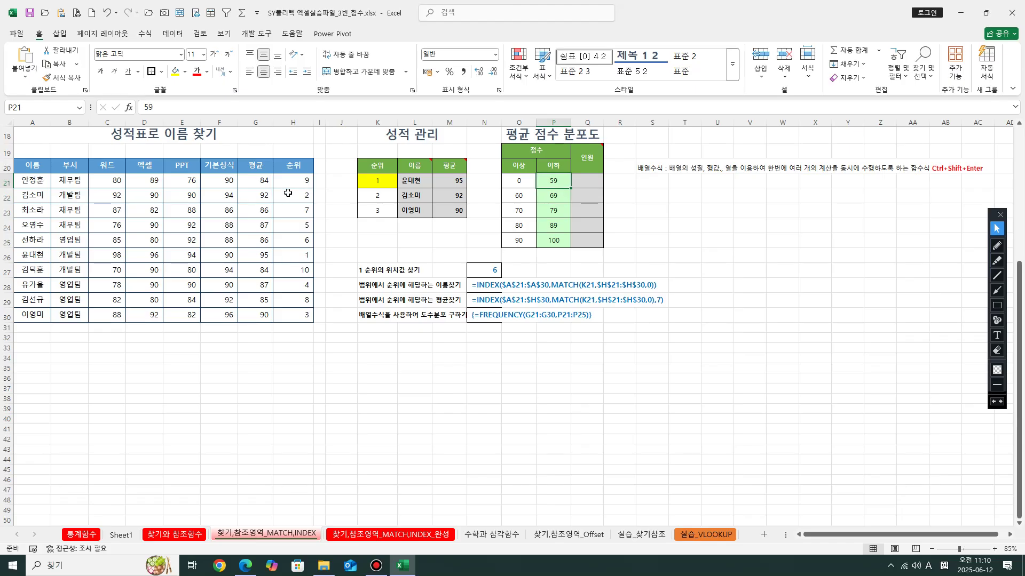
{"action": "left_click_drag", "start_coordinate": [262, 183], "coordinate": [256, 316]}
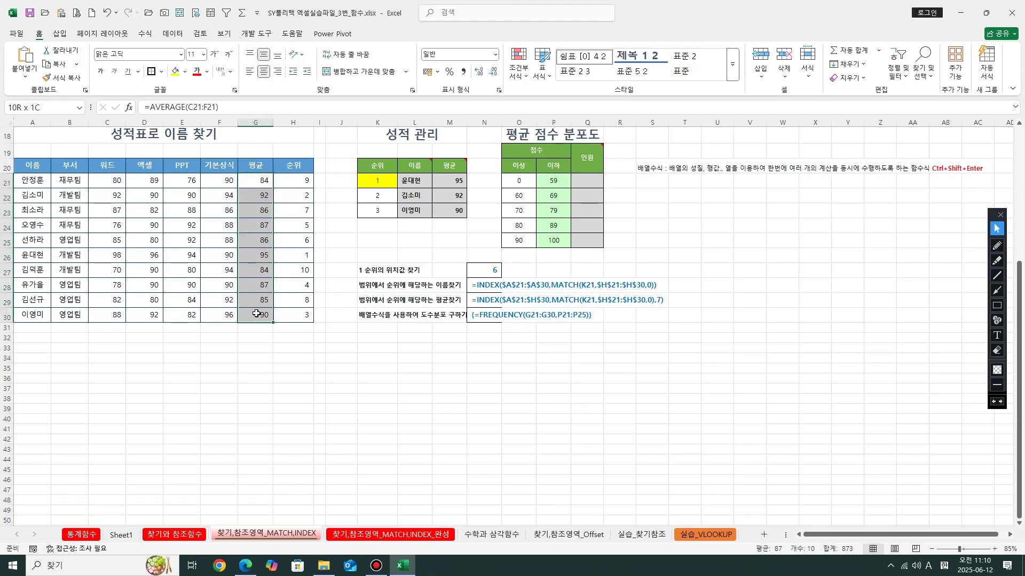
{"action": "left_click", "coordinate": [558, 183]}
{"action": "left_click", "coordinate": [558, 198]}
{"action": "left_click", "coordinate": [558, 213]}
{"action": "left_click", "coordinate": [554, 225]}
{"action": "left_click", "coordinate": [554, 241]}
{"action": "left_click", "coordinate": [588, 183]}
{"action": "left_click_drag", "start_coordinate": [587, 183], "coordinate": [588, 244]}
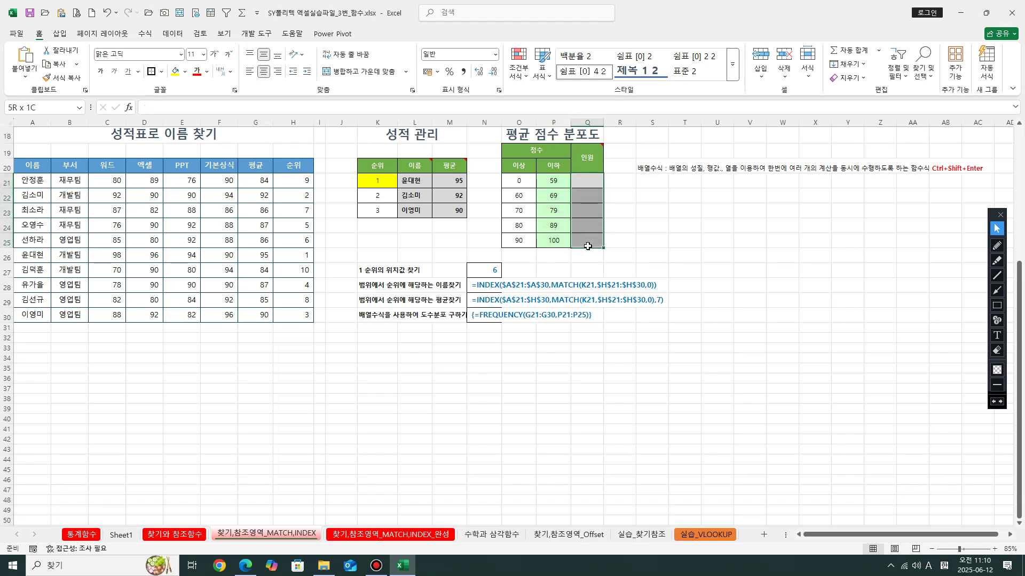
Enter the note "도수분포를 구하는 함수 =Frequency(범위값,기준값범위)" in S22
{"action": "left_click", "coordinate": [650, 193]}
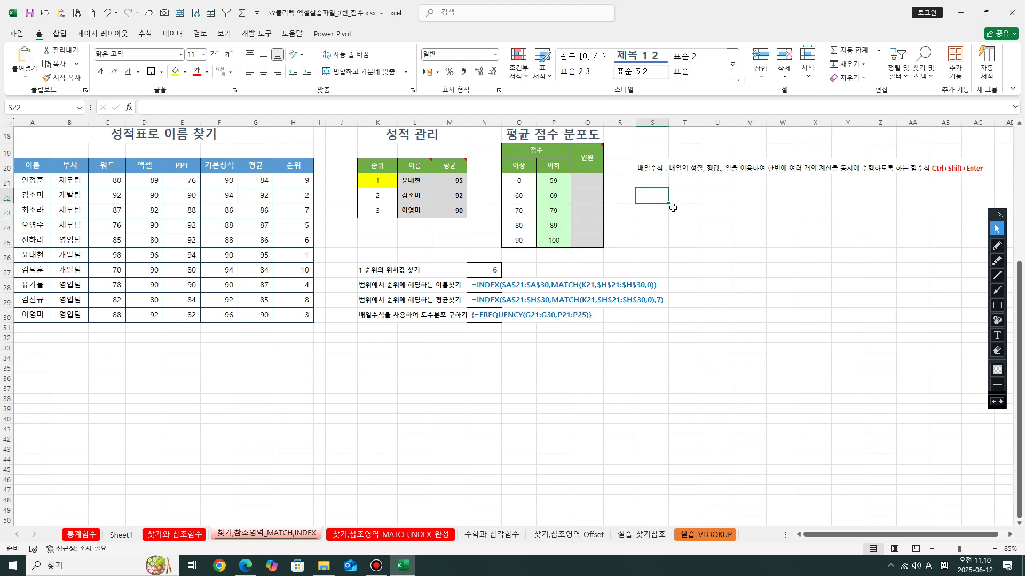
{"action": "type", "text": "e"}
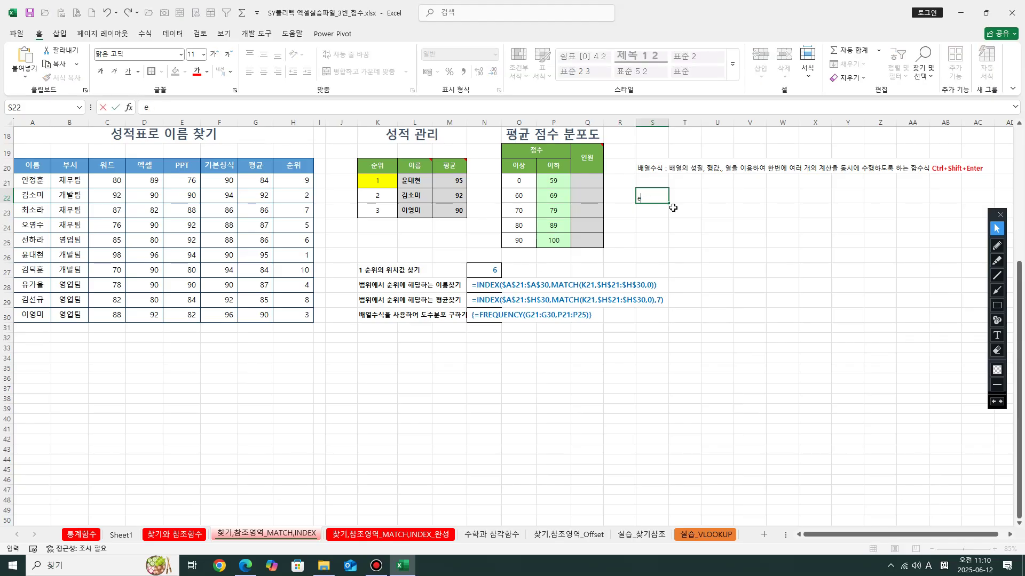
{"action": "type", "text": "ht수"}
{"action": "key", "text": "BackSpace"}
{"action": "type", "text": "도수버ㅜㄴ"}
{"action": "key", "text": "BackSpace"}
{"action": "key", "text": "BackSpace"}
{"action": "key", "text": "BackSpace"}
{"action": "type", "text": "수분포"}
{"action": "type", "text": "를 구하는 "}
{"action": "type", "text": "ㅎㅏㅁ수"}
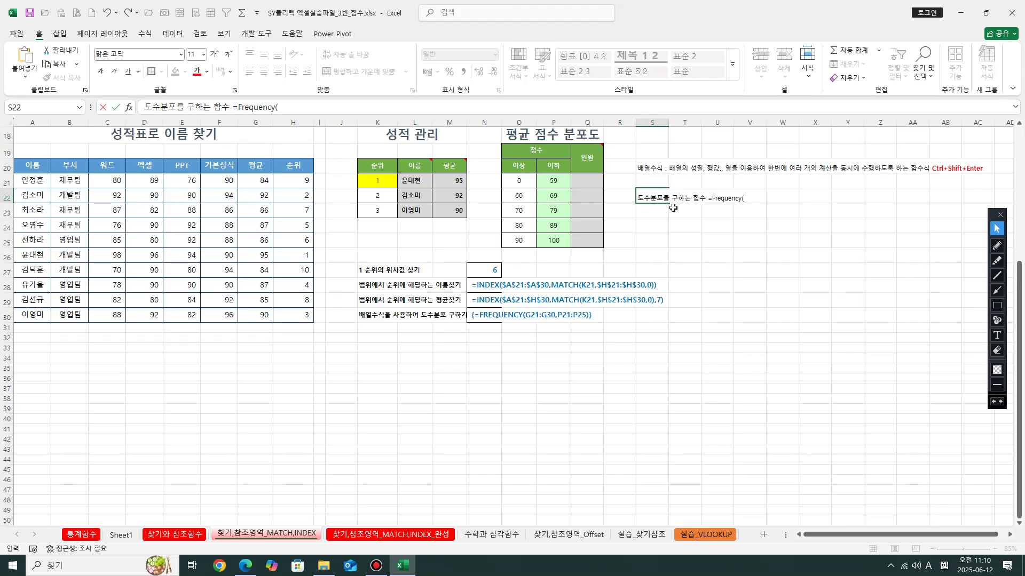
{"action": "key", "text": "Hangul"}
{"action": "type", "text": "버"}
{"action": "type", "text": "ㅁ위값"}
{"action": "type", "text": "기"}
{"action": "type", "text": "지"}
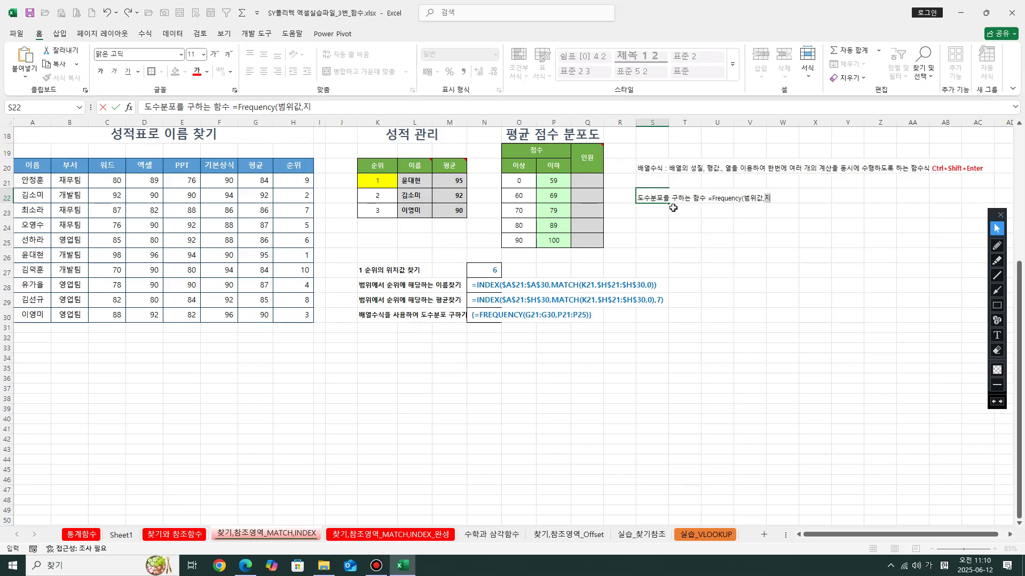
{"action": "key", "text": "BackSpace"}
{"action": "type", "text": "기분"}
{"action": "key", "text": "BackSpace"}
{"action": "type", "text": "준ㄱㄷ"}
{"action": "type", "text": "범위"}
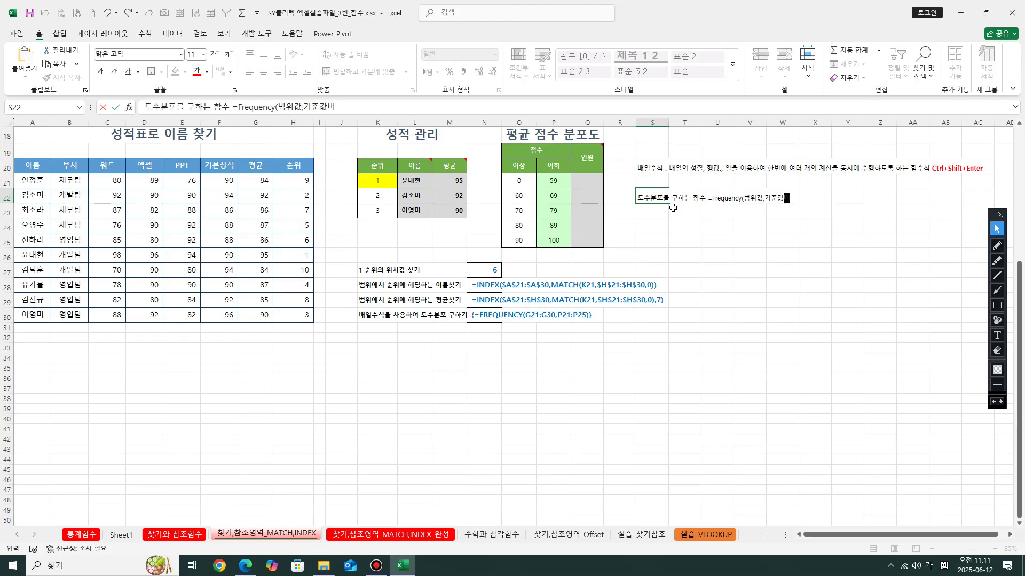
{"action": "type", "text": ")"}
{"action": "key", "text": "Return"}
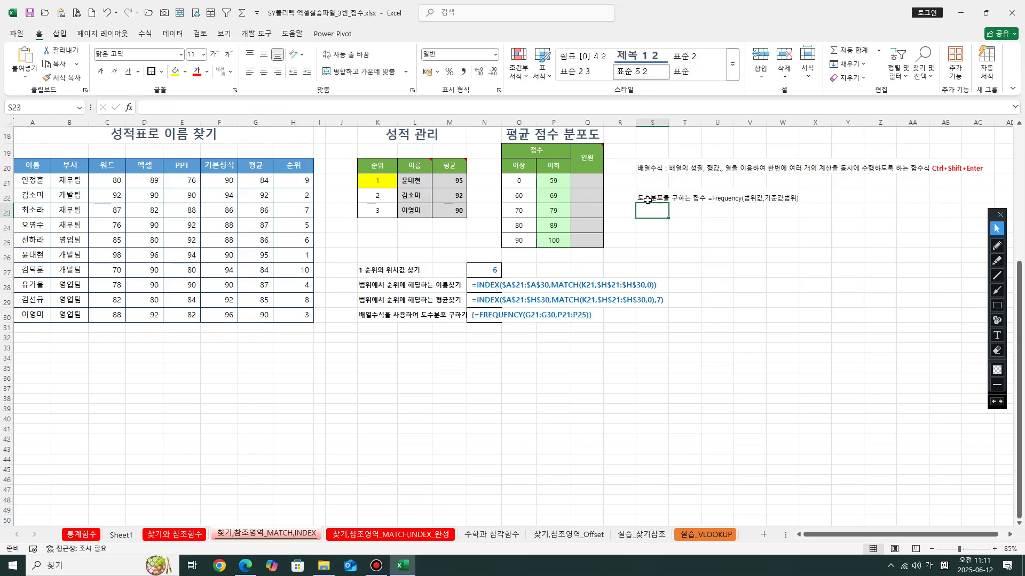
{"action": "left_click", "coordinate": [717, 197]}
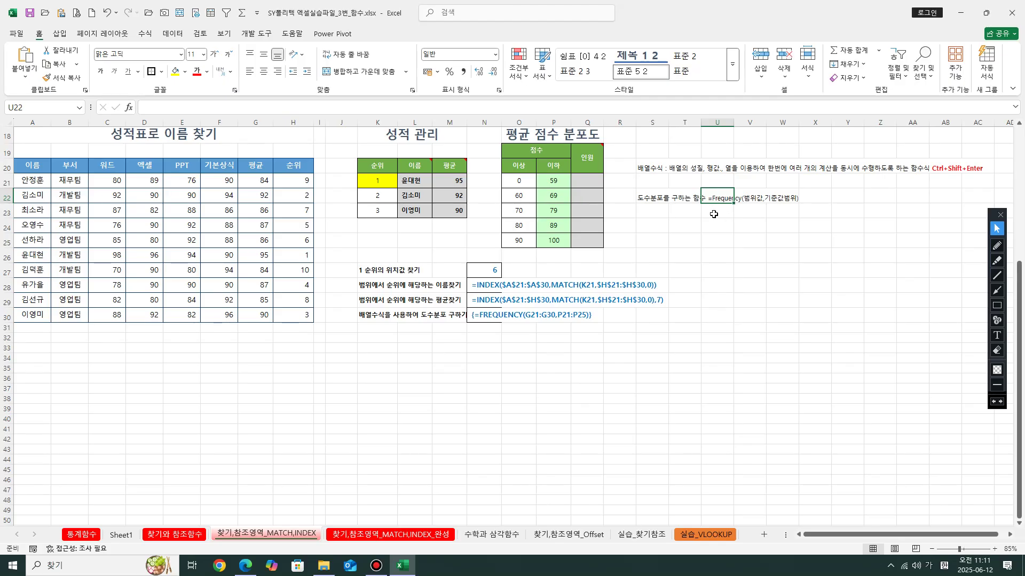
{"action": "left_click", "coordinate": [100, 71]}
{"action": "left_click", "coordinate": [726, 220]}
Enter the note "함수를 입력하기 전에 먼저 결과가 입력될 부분을 블록으로 지정하고 함수를 입력해야 한다." in U23
{"action": "left_click", "coordinate": [725, 211]}
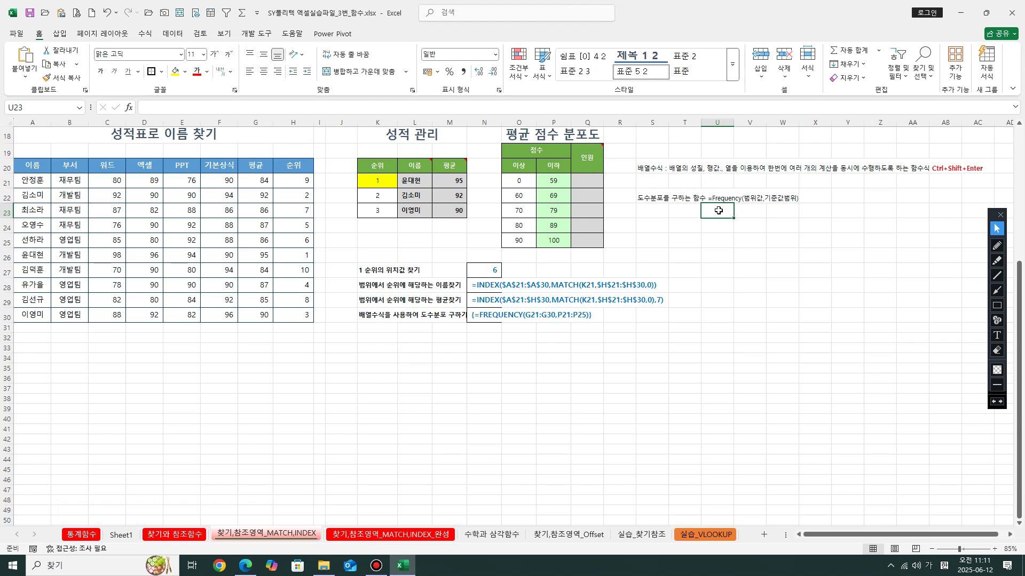
{"action": "type", "text": "gka"}
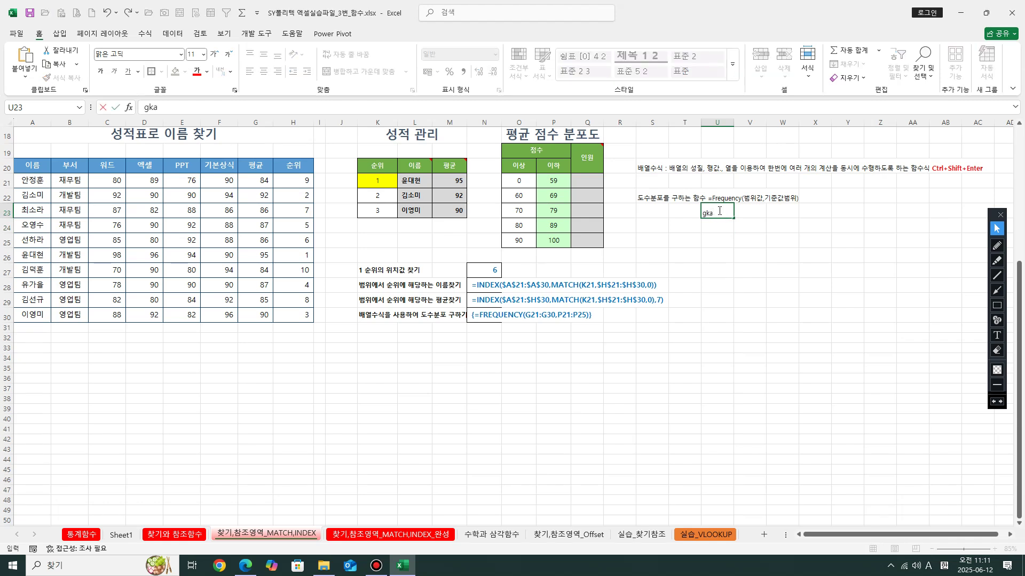
{"action": "key", "text": "Hangul"}
{"action": "type", "text": "함수를 입력하기 전에 "}
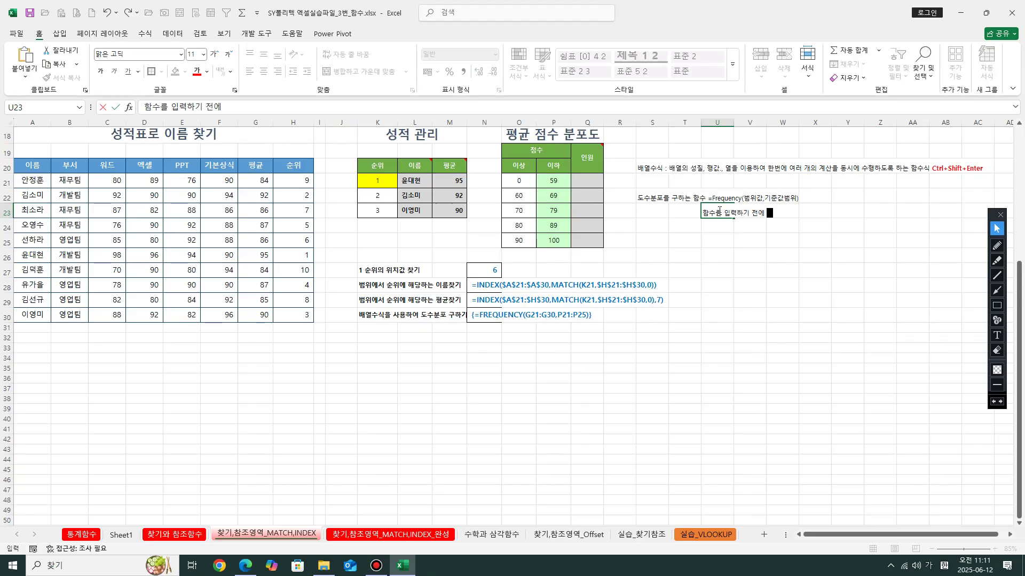
{"action": "type", "text": "먼저 ㄱ"}
{"action": "type", "text": "과가 입력"}
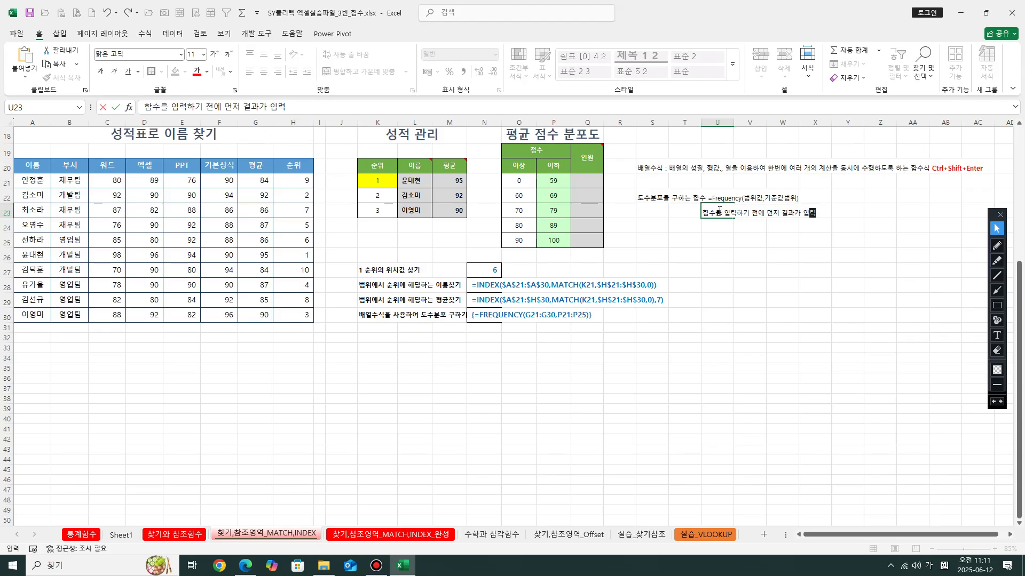
{"action": "type", "text": "되ㄹ 부분을 브ㄹ록ㅇㅡ로 지정하고 "}
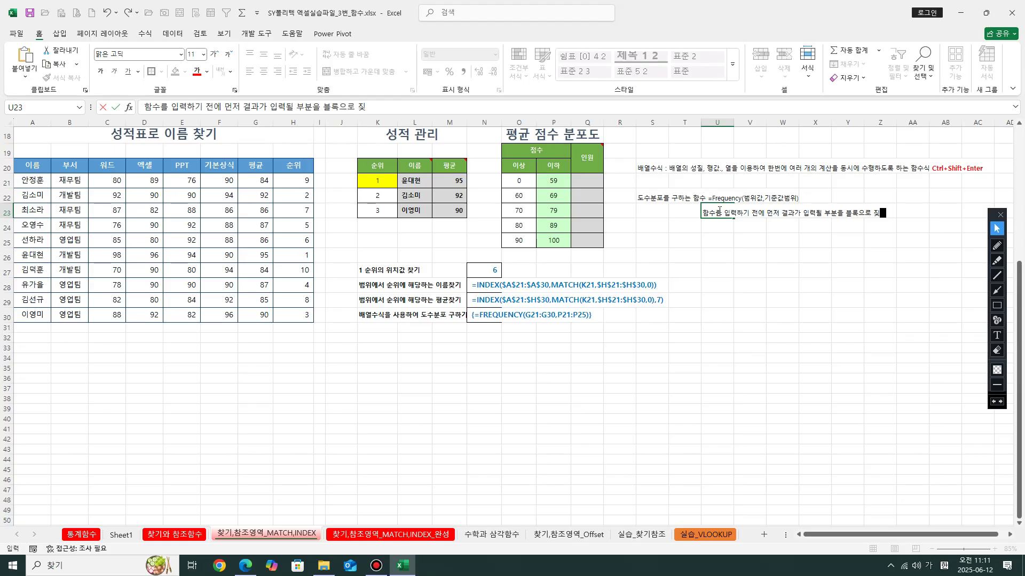
{"action": "type", "text": "함수를 입력"}
{"action": "type", "text": "해야 한다."}
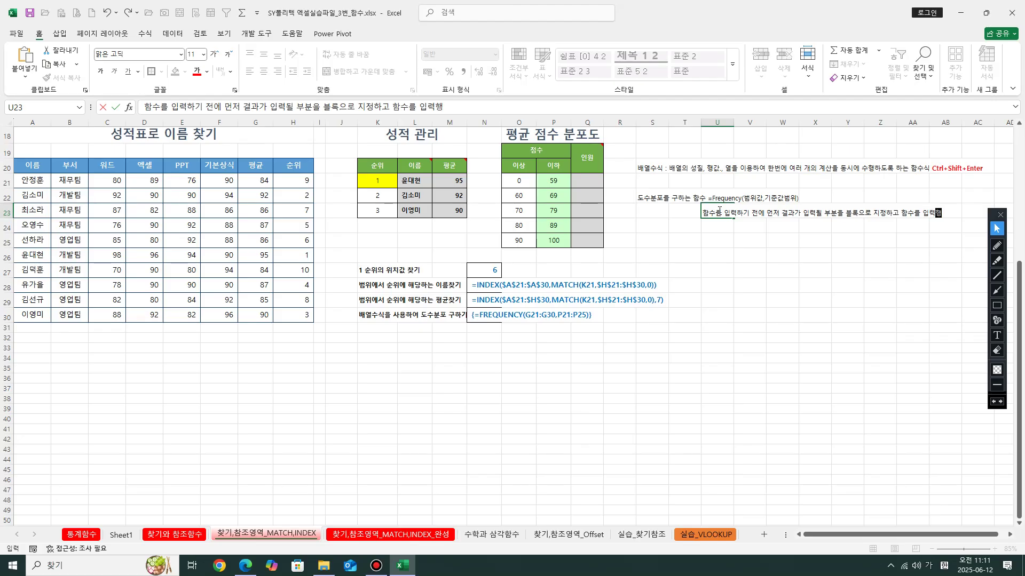
{"action": "key", "text": "Return"}
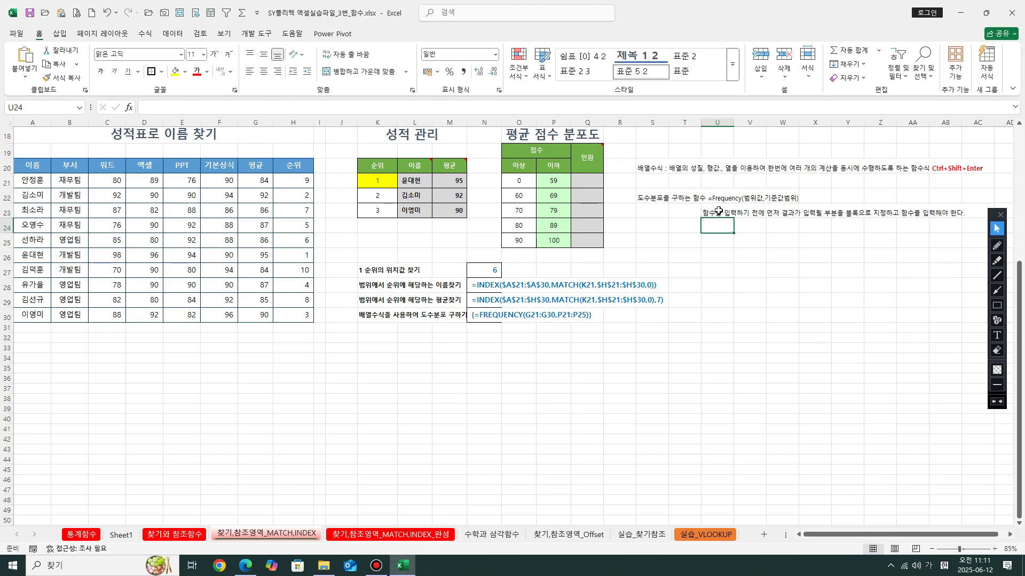
Format the note in U23 about selecting the result range first as red and bold
{"action": "left_click", "coordinate": [718, 211]}
{"action": "left_click", "coordinate": [196, 72]}
{"action": "left_click", "coordinate": [100, 71]}
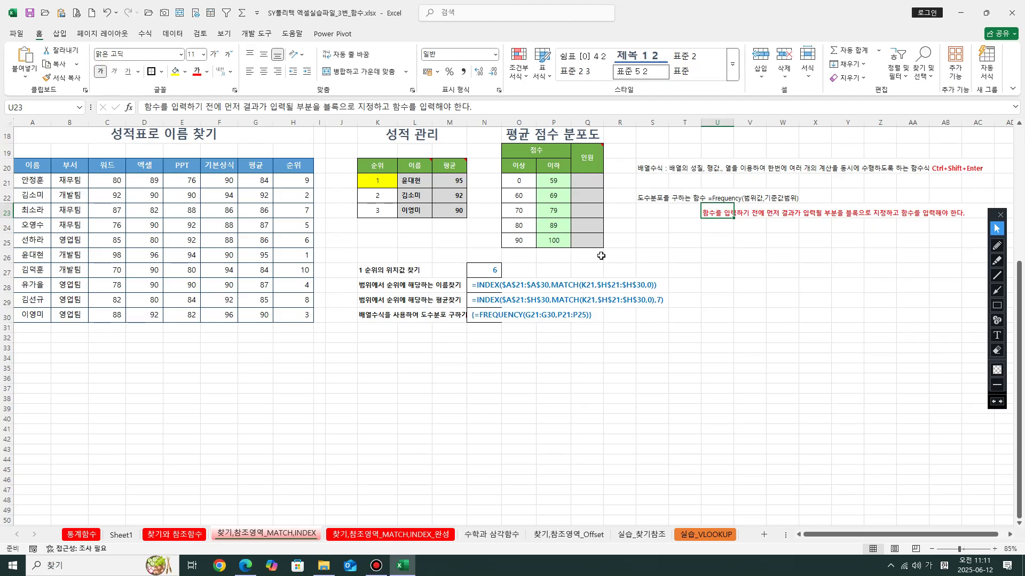
{"action": "left_click", "coordinate": [710, 262]}
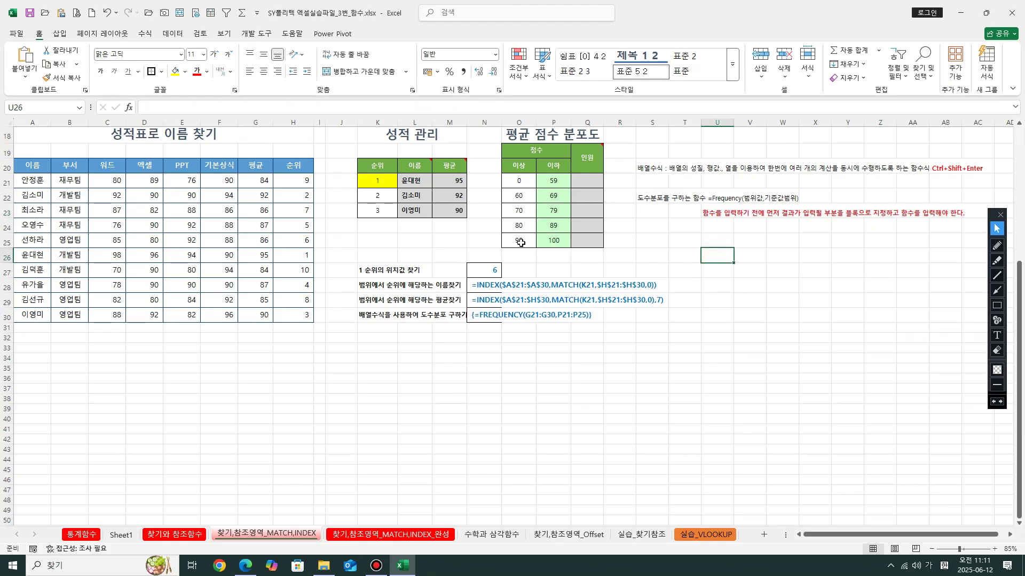
Fill the headcount result cells Q21:Q25 with yellow
{"action": "left_click_drag", "start_coordinate": [582, 182], "coordinate": [587, 241]}
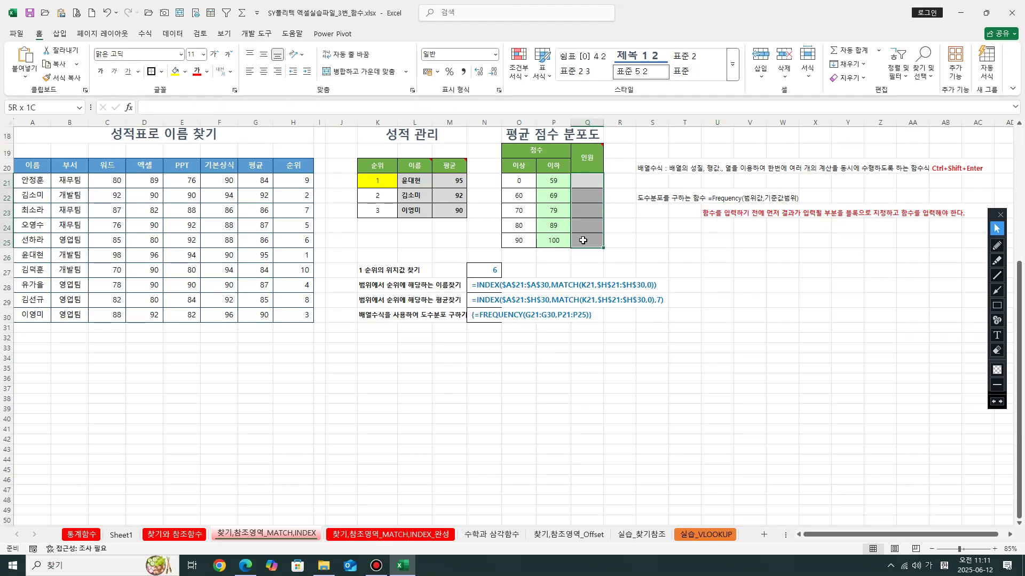
{"action": "left_click", "coordinate": [175, 71]}
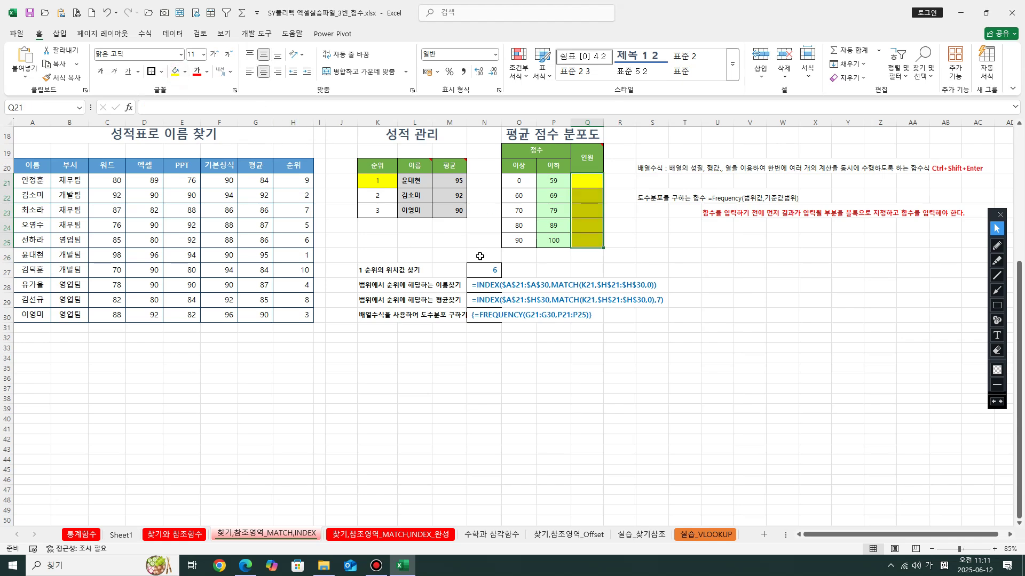
{"action": "left_click_drag", "start_coordinate": [590, 182], "coordinate": [591, 240]}
Examine the array formula description in row 30 and its FREQUENCY example in N30
{"action": "mouse_move", "coordinate": [594, 154]}
{"action": "left_click_drag", "start_coordinate": [380, 316], "coordinate": [462, 316]}
{"action": "left_click", "coordinate": [493, 317]}
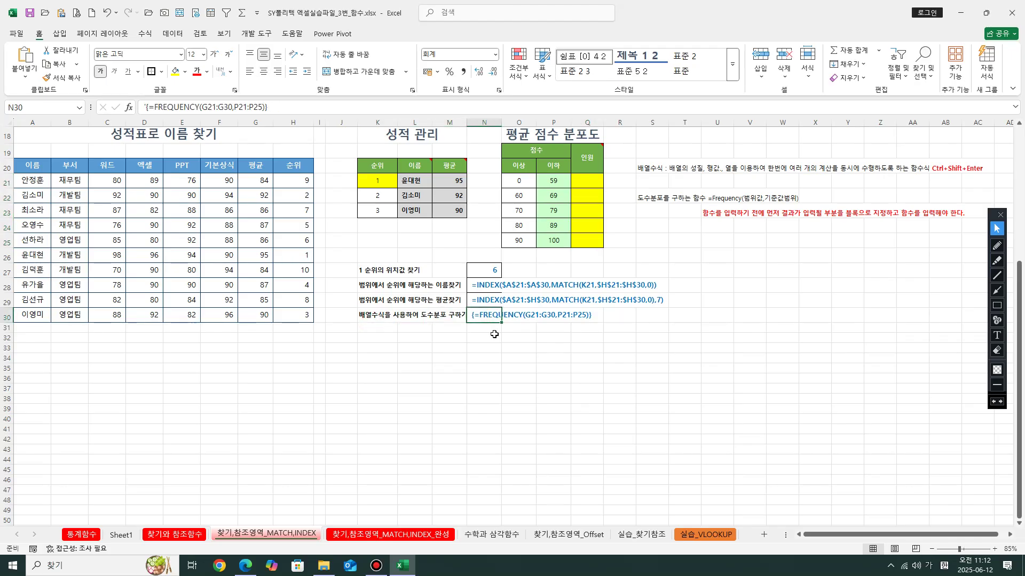
Change the font colour of the FREQUENCY example in N30 to red
{"action": "left_click", "coordinate": [196, 73]}
{"action": "left_click", "coordinate": [584, 321]}
Enter =FREQUENCY(G21:G30,P21:P25) as an array formula across the headcount cells Q21:Q25
{"action": "left_click_drag", "start_coordinate": [586, 181], "coordinate": [586, 241]}
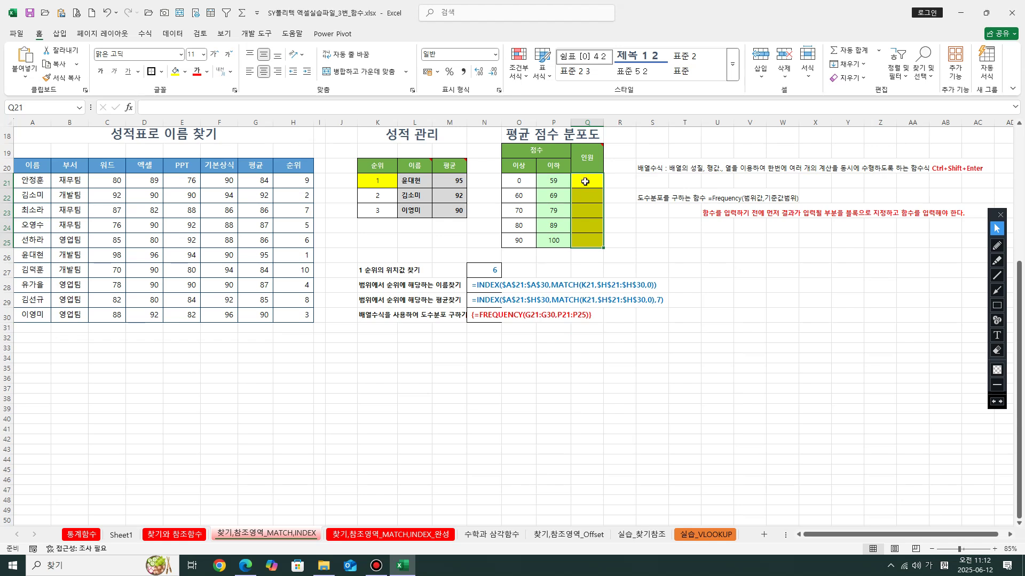
{"action": "type", "text": "="}
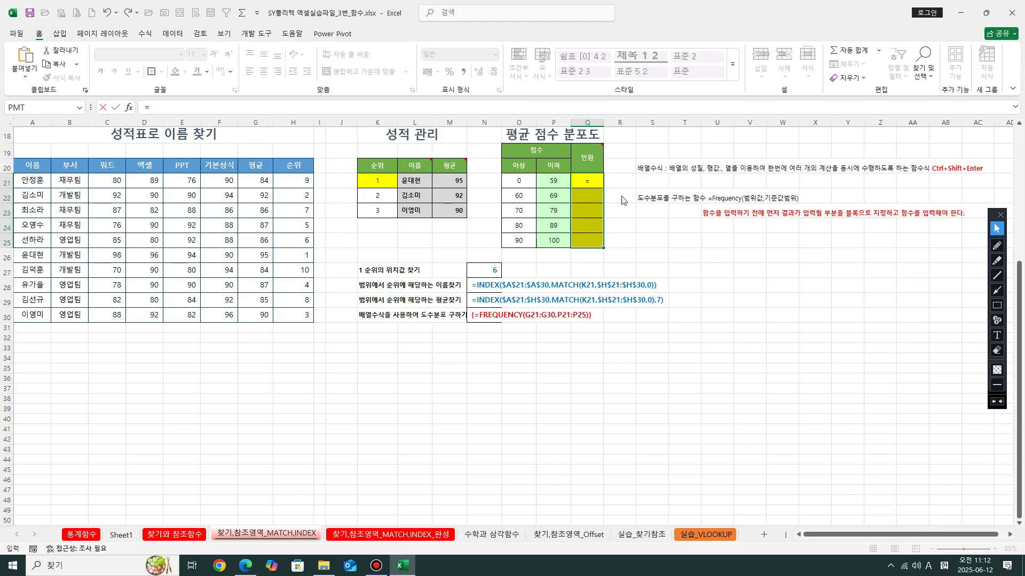
{"action": "type", "text": "fre"}
{"action": "double_click", "coordinate": [621, 199]}
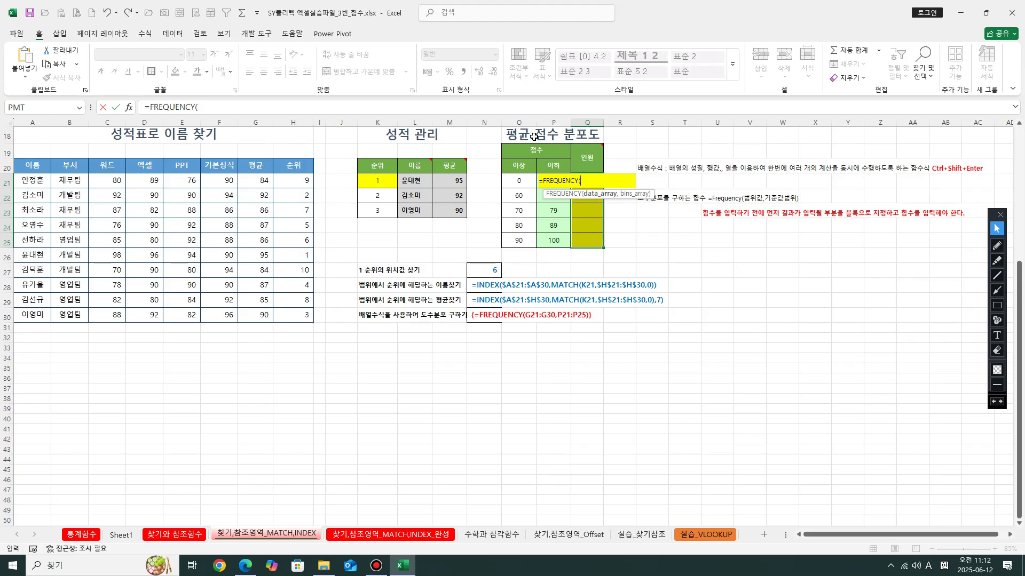
{"action": "left_click_drag", "start_coordinate": [260, 181], "coordinate": [259, 309]}
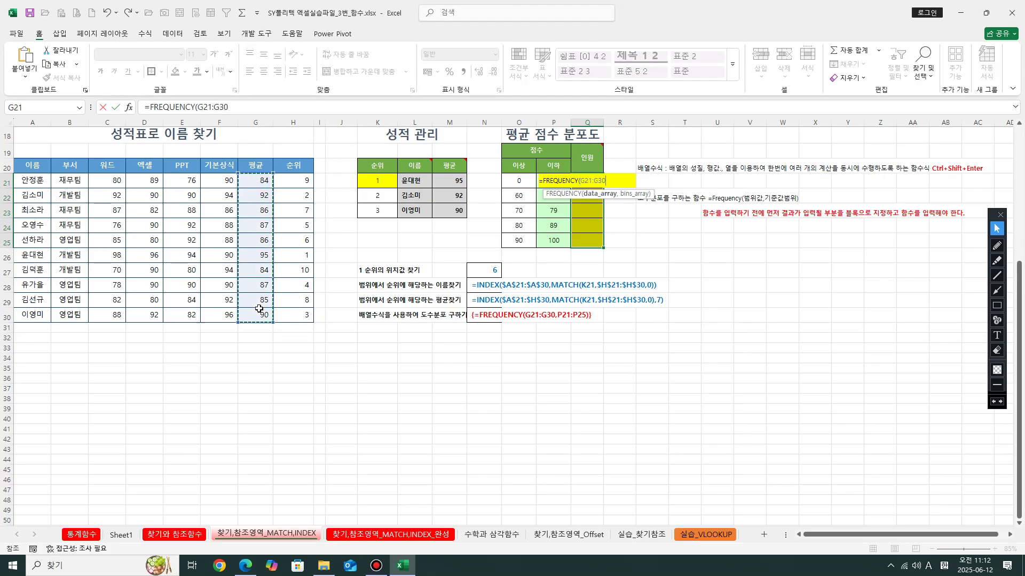
{"action": "type", "text": ","}
{"action": "left_click_drag", "start_coordinate": [557, 242], "coordinate": [552, 180]}
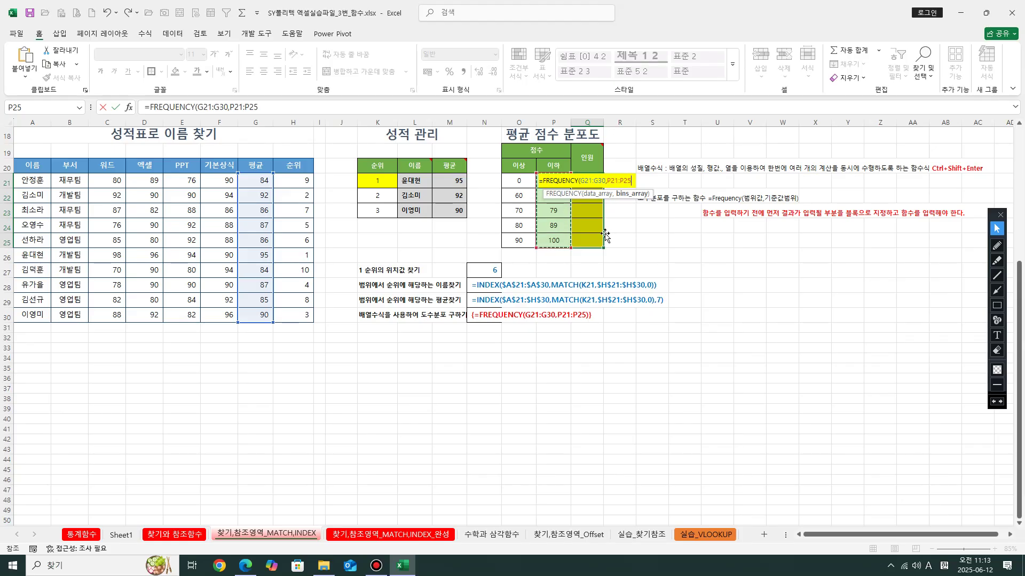
{"action": "type", "text": ")"}
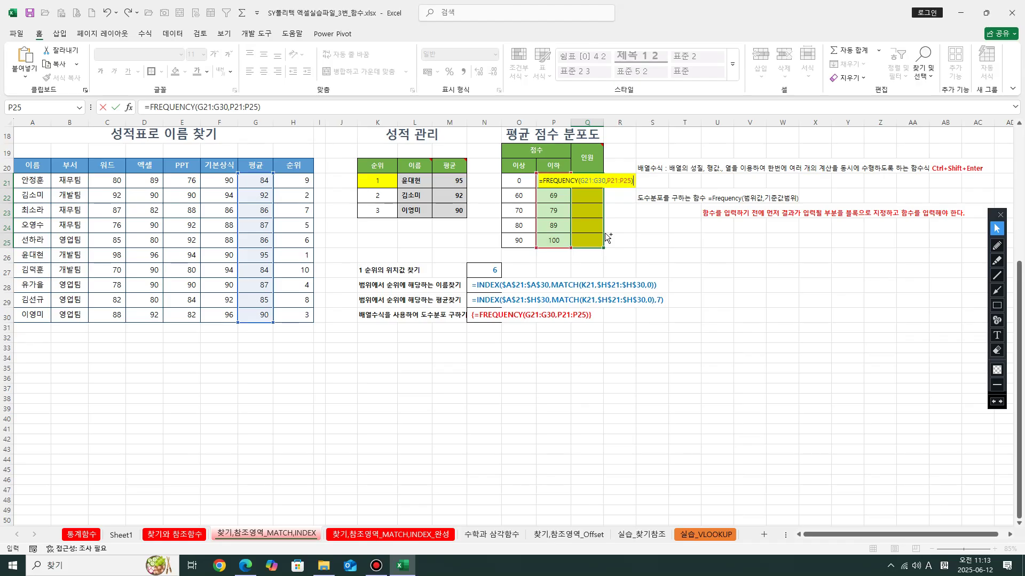
{"action": "key", "text": "ctrl+shift+Return"}
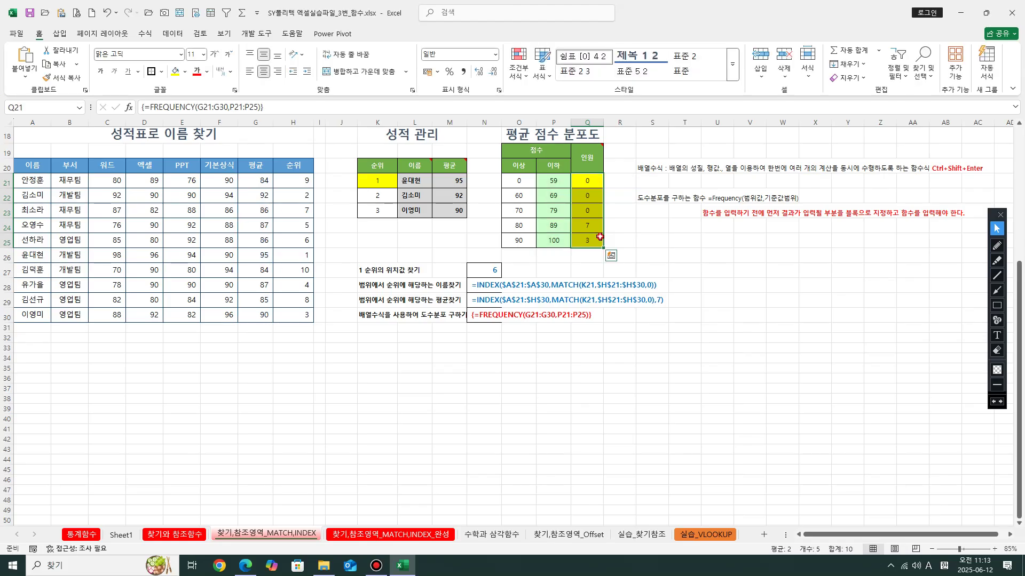
Compare the average scores in G21:G30 with the score bands and headcounts in the average-score distribution table
{"action": "left_click", "coordinate": [578, 216]}
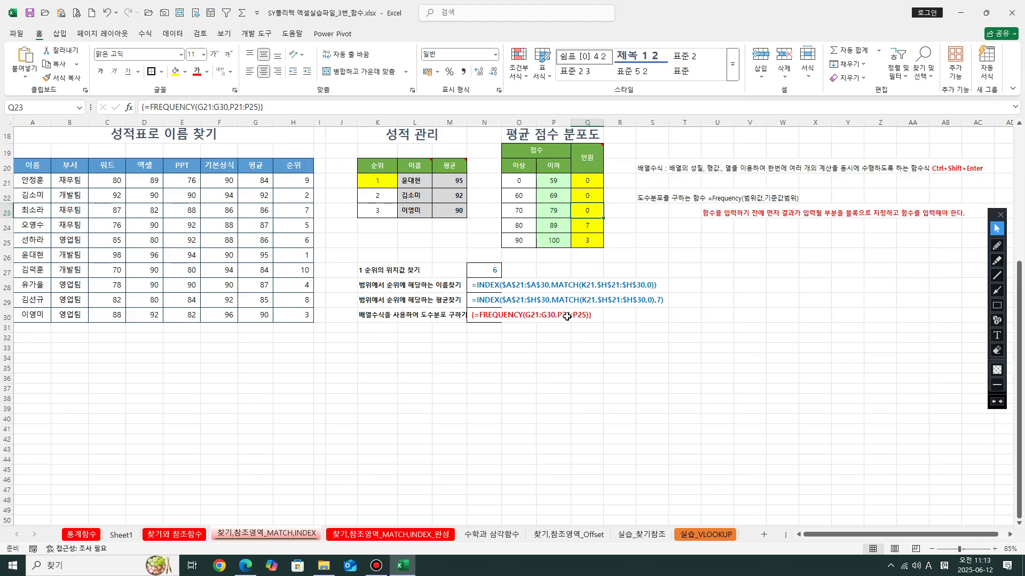
{"action": "left_click", "coordinate": [525, 184]}
{"action": "left_click", "coordinate": [552, 184]}
{"action": "left_click_drag", "start_coordinate": [274, 185], "coordinate": [259, 316]}
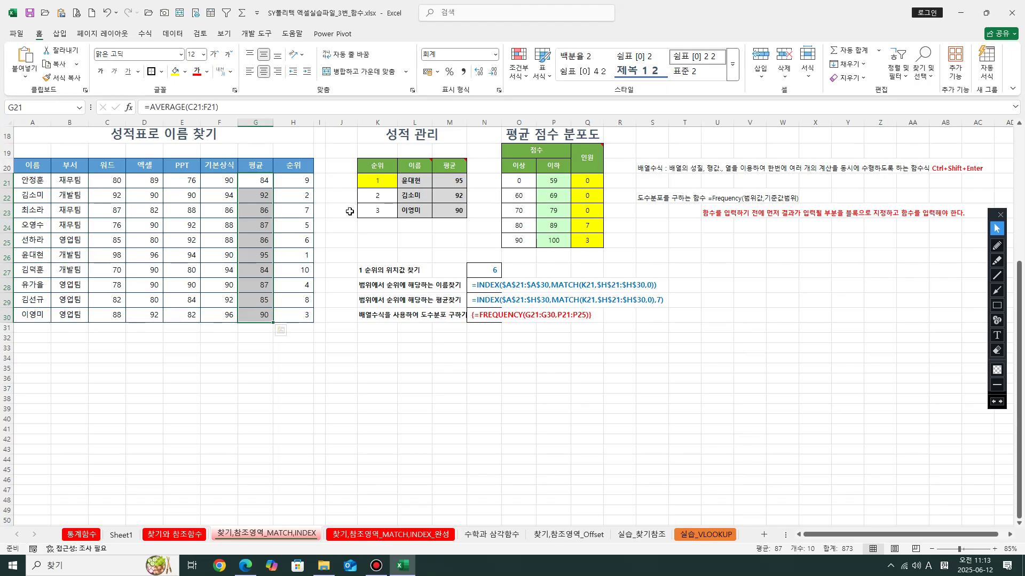
{"action": "left_click", "coordinate": [557, 228]}
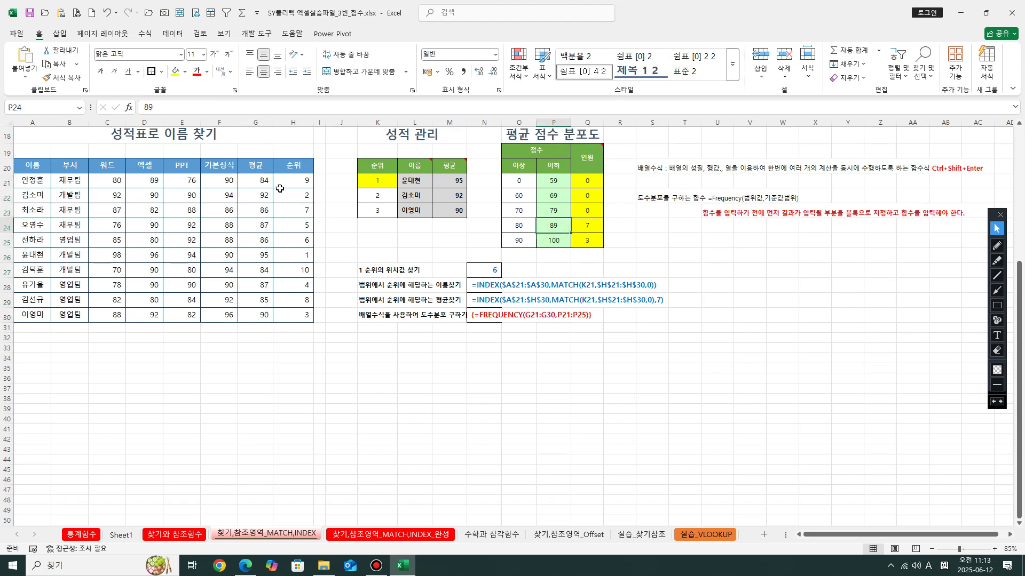
{"action": "left_click_drag", "start_coordinate": [262, 185], "coordinate": [267, 316]}
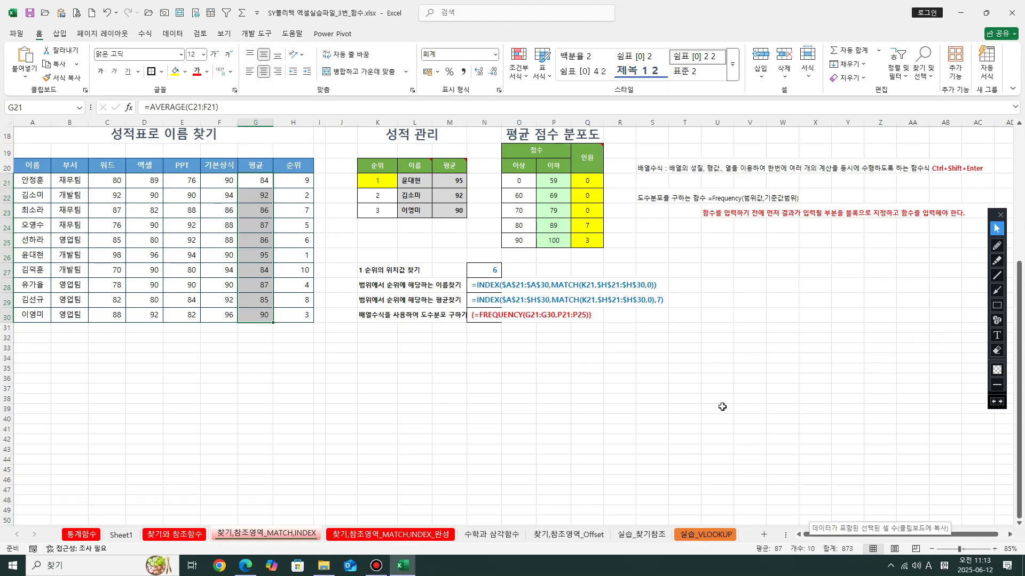
{"action": "left_click", "coordinate": [549, 225]}
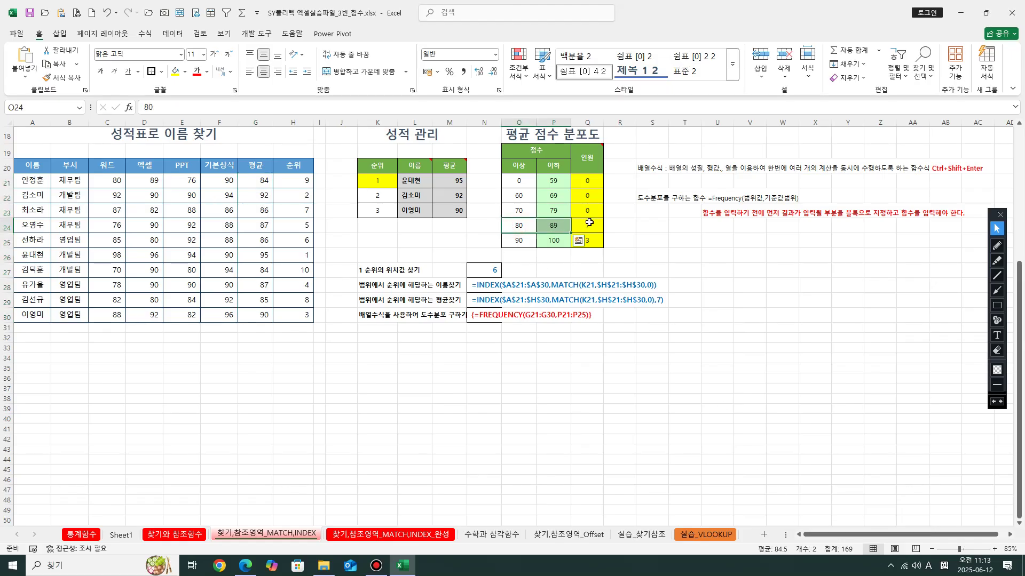
{"action": "left_click", "coordinate": [587, 226]}
{"action": "left_click_drag", "start_coordinate": [513, 240], "coordinate": [579, 241]}
{"action": "left_click", "coordinate": [590, 242]}
{"action": "left_click", "coordinate": [695, 255]}
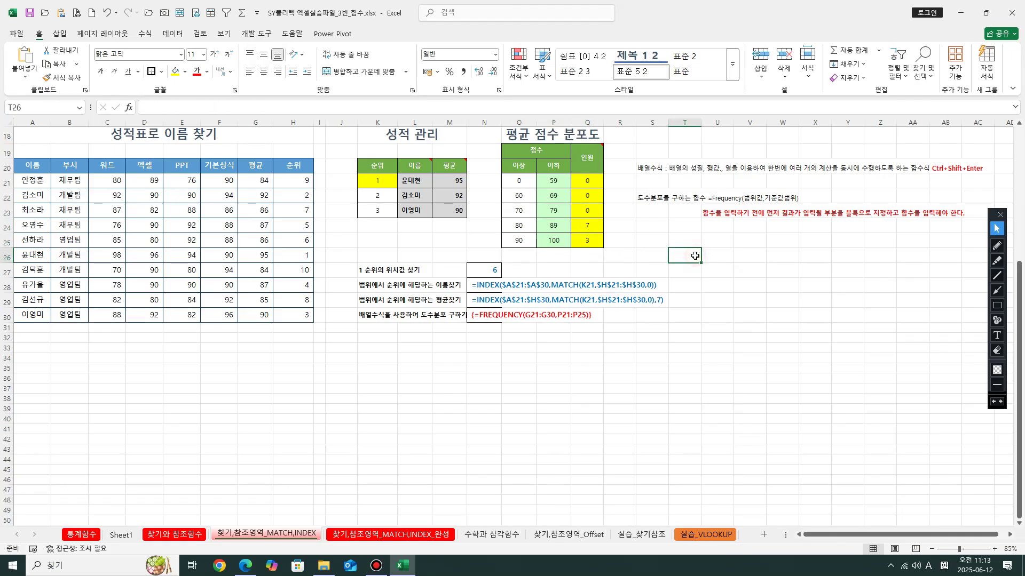
Annotate the distribution table with a red box around the upper limits P21:P25 and a blue cross over the lower limits
{"action": "left_click", "coordinate": [996, 305]}
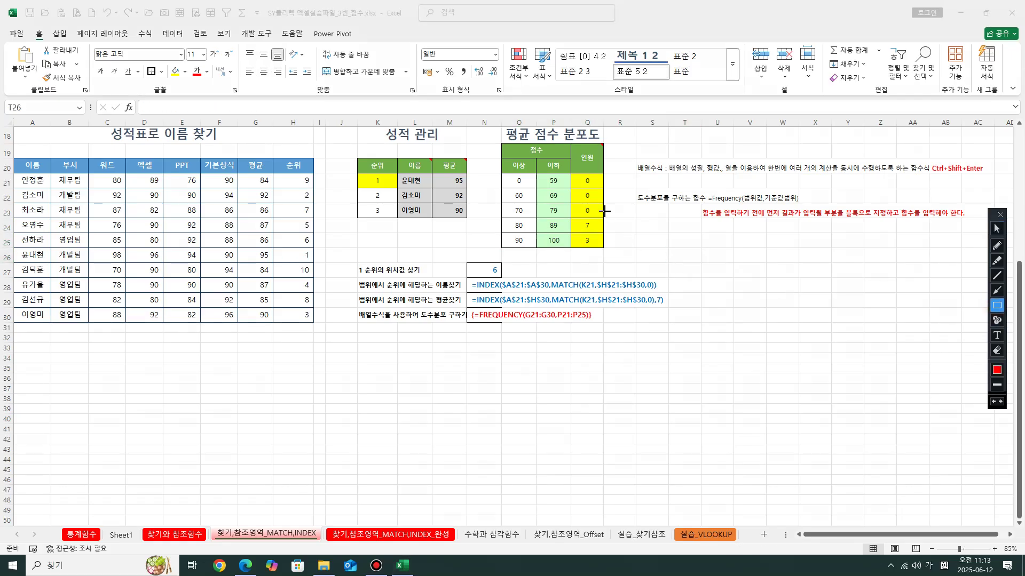
{"action": "mouse_move", "coordinate": [534, 175]}
{"action": "left_mouse_down"}
{"action": "mouse_move", "coordinate": [560, 246]}
{"action": "mouse_move", "coordinate": [572, 249]}
{"action": "left_mouse_up"}
{"action": "left_click", "coordinate": [996, 245]}
{"action": "left_click_drag", "start_coordinate": [522, 182], "coordinate": [503, 229]}
{"action": "left_click_drag", "start_coordinate": [504, 173], "coordinate": [512, 214]}
{"action": "left_click_drag", "start_coordinate": [513, 214], "coordinate": [526, 250]}
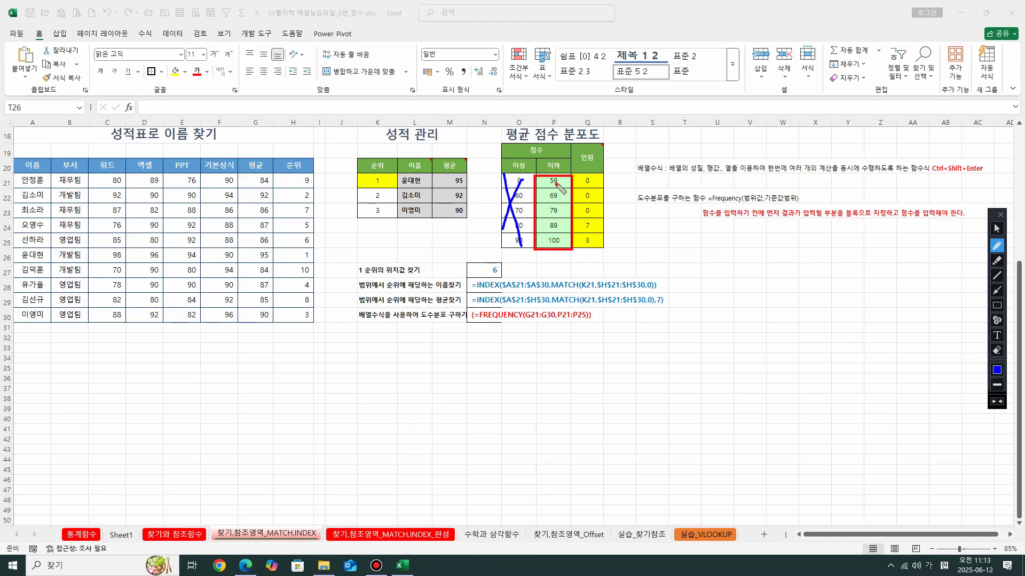
Mark the upper limits 59 and 69 and the first average score with the blue pen, and clear all annotations
{"action": "mouse_move", "coordinate": [549, 184]}
{"action": "left_mouse_down"}
{"action": "mouse_move", "coordinate": [555, 172]}
{"action": "mouse_move", "coordinate": [559, 185]}
{"action": "left_mouse_up"}
{"action": "mouse_move", "coordinate": [250, 175]}
{"action": "left_mouse_down"}
{"action": "mouse_move", "coordinate": [256, 189]}
{"action": "mouse_move", "coordinate": [293, 188]}
{"action": "mouse_move", "coordinate": [261, 196]}
{"action": "left_mouse_up"}
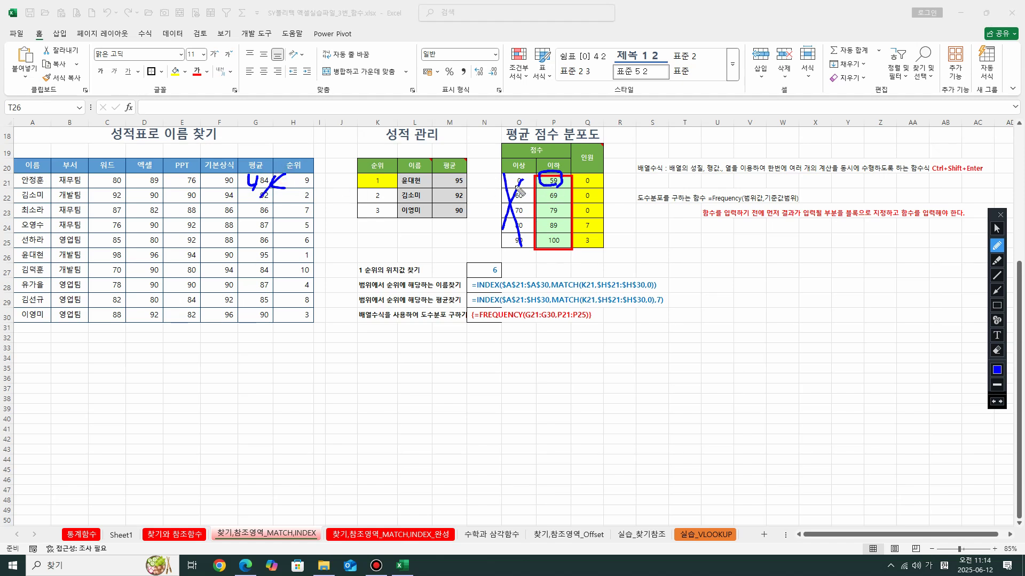
{"action": "mouse_move", "coordinate": [525, 185]}
{"action": "left_mouse_down"}
{"action": "mouse_move", "coordinate": [564, 190]}
{"action": "mouse_move", "coordinate": [547, 179]}
{"action": "mouse_move", "coordinate": [561, 184]}
{"action": "mouse_move", "coordinate": [550, 187]}
{"action": "left_mouse_up"}
{"action": "mouse_move", "coordinate": [520, 198]}
{"action": "left_mouse_down"}
{"action": "mouse_move", "coordinate": [555, 195]}
{"action": "mouse_move", "coordinate": [561, 205]}
{"action": "mouse_move", "coordinate": [557, 187]}
{"action": "mouse_move", "coordinate": [558, 209]}
{"action": "left_mouse_up"}
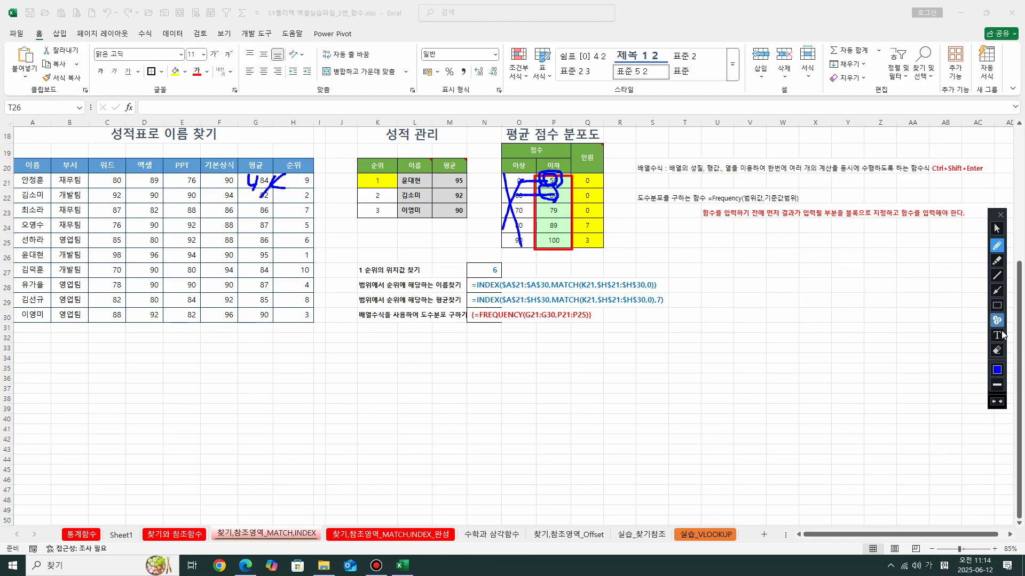
{"action": "left_click", "coordinate": [996, 350]}
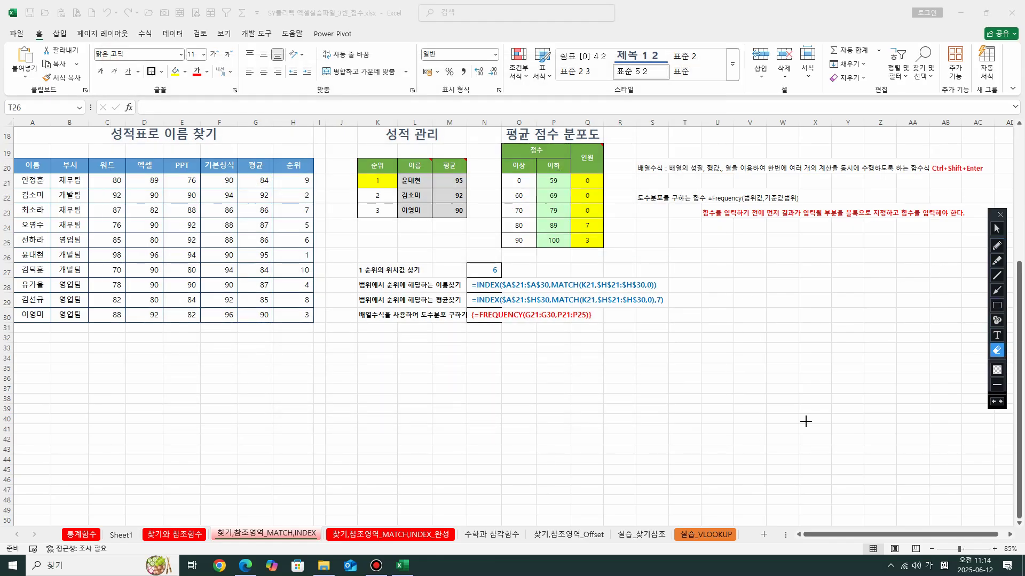
{"action": "left_click", "coordinate": [996, 228]}
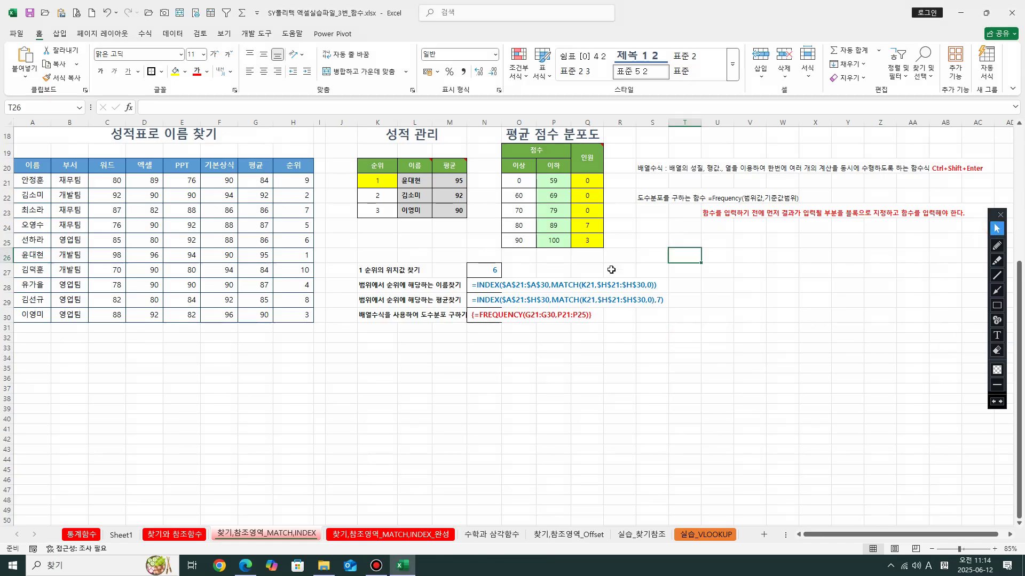
Circle the curly braces of Q21's array formula, sketch the different bracket types in blue, and clear the annotations
{"action": "left_click", "coordinate": [590, 179]}
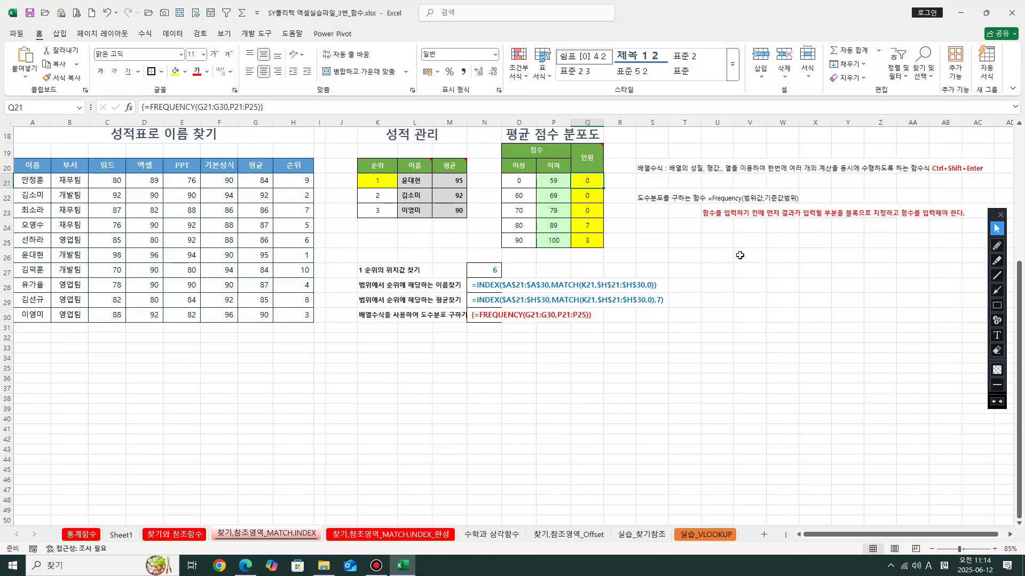
{"action": "left_click", "coordinate": [996, 245]}
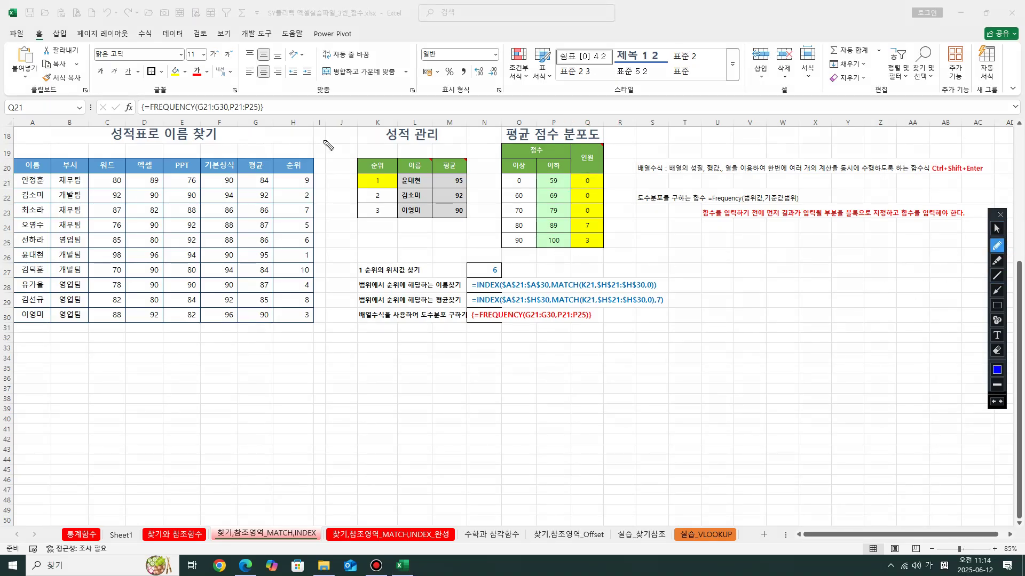
{"action": "mouse_move", "coordinate": [149, 114]}
{"action": "left_mouse_down"}
{"action": "mouse_move", "coordinate": [134, 110]}
{"action": "mouse_move", "coordinate": [151, 102]}
{"action": "mouse_move", "coordinate": [146, 115]}
{"action": "left_mouse_up"}
{"action": "mouse_move", "coordinate": [272, 112]}
{"action": "left_mouse_down"}
{"action": "mouse_move", "coordinate": [251, 113]}
{"action": "mouse_move", "coordinate": [256, 100]}
{"action": "mouse_move", "coordinate": [273, 106]}
{"action": "mouse_move", "coordinate": [271, 147]}
{"action": "mouse_move", "coordinate": [308, 123]}
{"action": "mouse_move", "coordinate": [298, 152]}
{"action": "mouse_move", "coordinate": [335, 148]}
{"action": "mouse_move", "coordinate": [353, 134]}
{"action": "mouse_move", "coordinate": [340, 148]}
{"action": "left_mouse_up"}
{"action": "mouse_move", "coordinate": [383, 74]}
{"action": "left_mouse_down"}
{"action": "mouse_move", "coordinate": [372, 105]}
{"action": "mouse_move", "coordinate": [393, 80]}
{"action": "mouse_move", "coordinate": [390, 106]}
{"action": "left_mouse_up"}
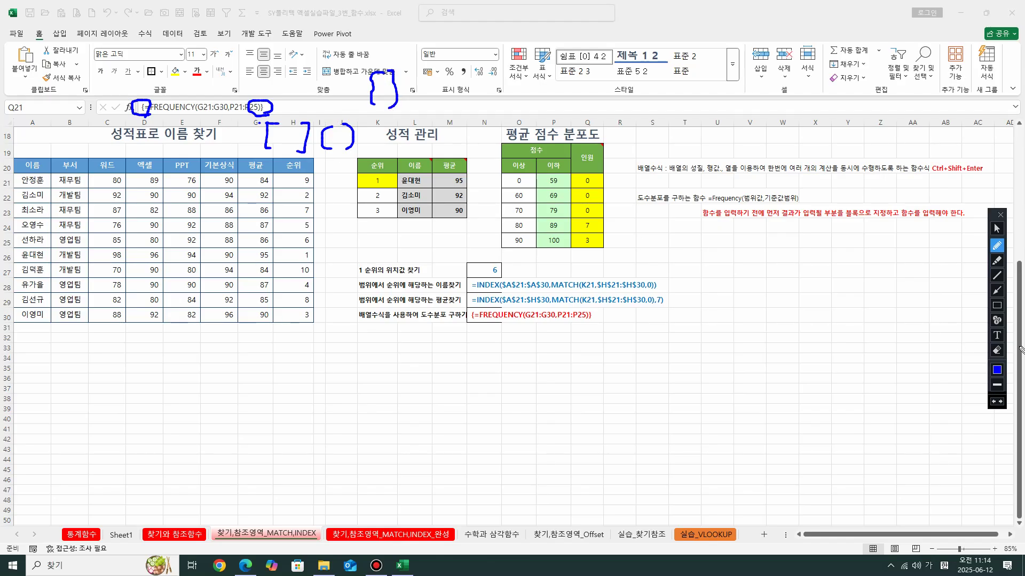
{"action": "left_click", "coordinate": [997, 350]}
{"action": "mouse_move", "coordinate": [2, 1]}
{"action": "left_mouse_down"}
{"action": "mouse_move", "coordinate": [518, 357]}
{"action": "mouse_move", "coordinate": [703, 449]}
{"action": "left_mouse_up"}
{"action": "left_click", "coordinate": [996, 228]}
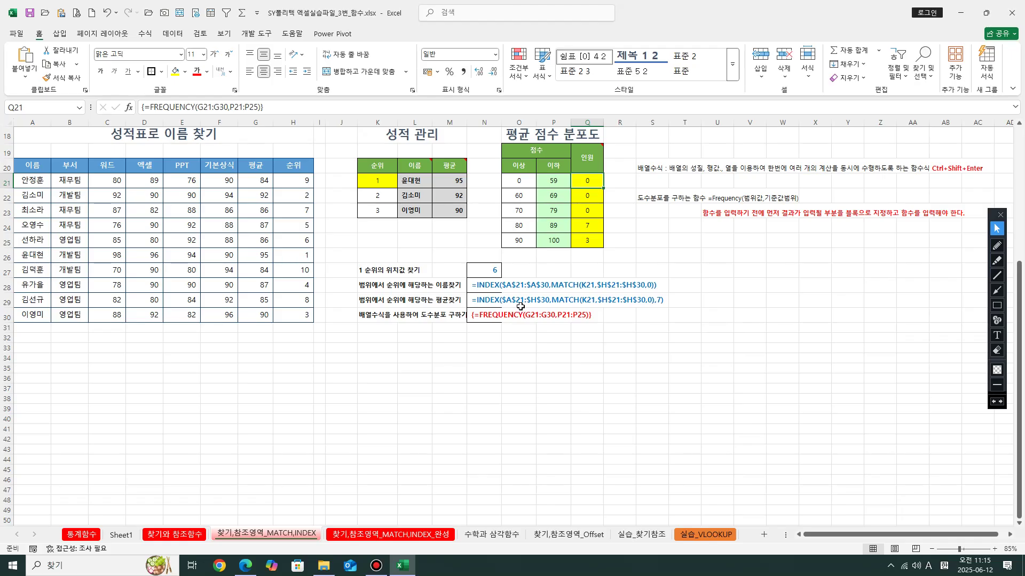
Compare the headcounts in Q21:Q25 with the distribution table on the 찾기,참조영역_MATCH,INDEX_완성 sheet
{"action": "left_click_drag", "start_coordinate": [589, 188], "coordinate": [588, 243]}
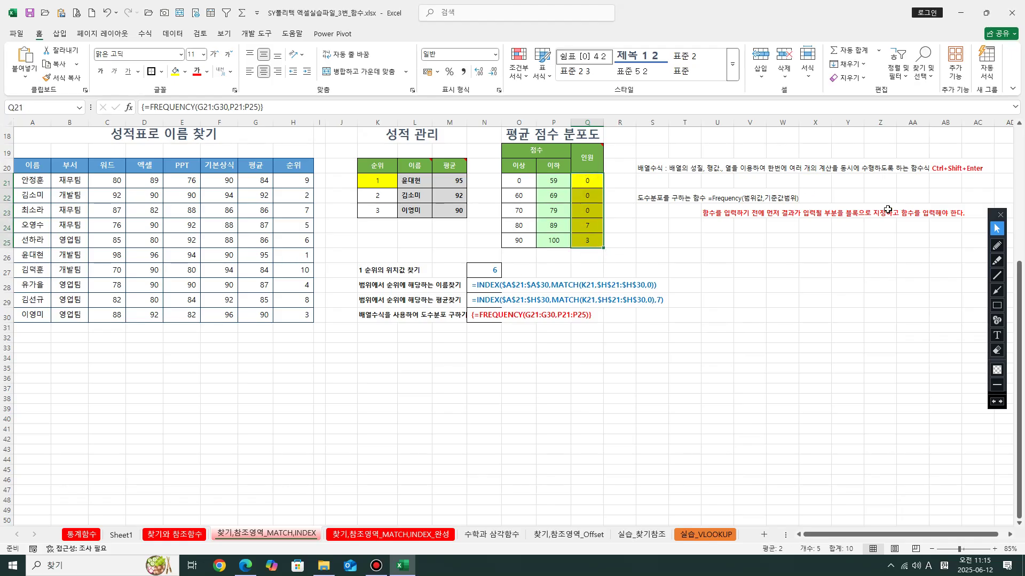
{"action": "left_click", "coordinate": [553, 378]}
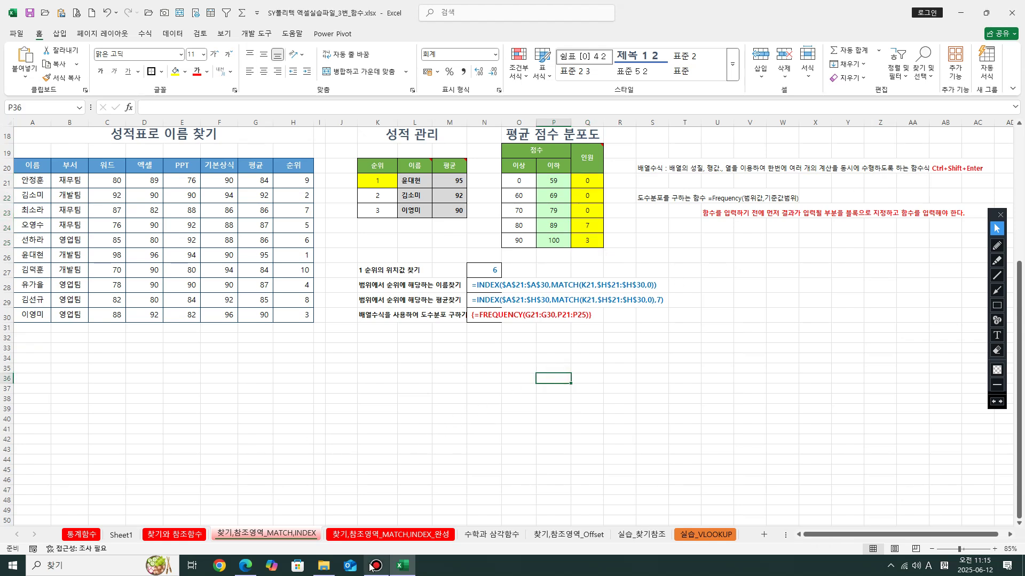
{"action": "left_click", "coordinate": [373, 535]}
{"action": "left_click", "coordinate": [448, 411]}
{"action": "left_click", "coordinate": [721, 344]}
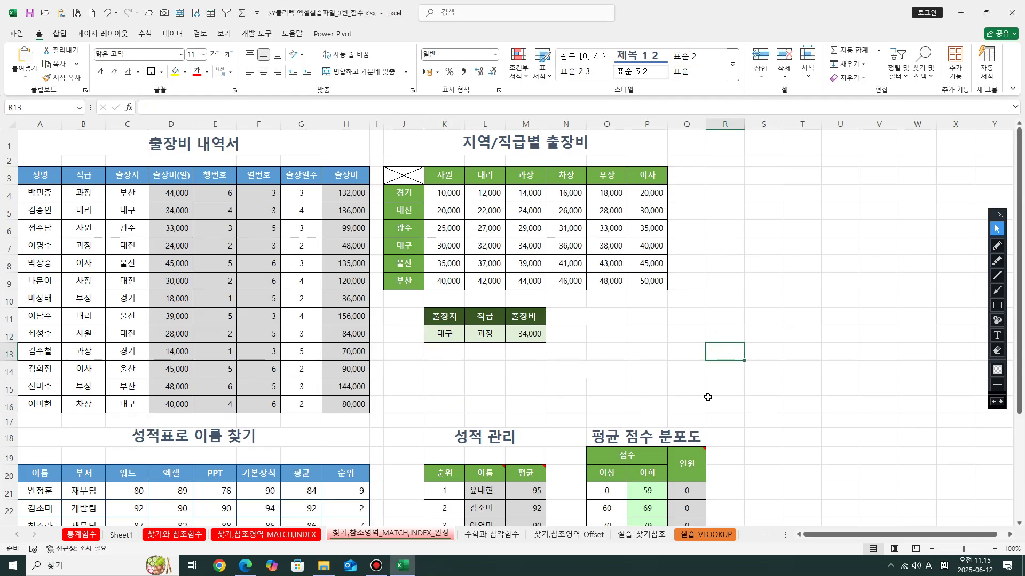
{"action": "scroll", "coordinate": [708, 398], "scroll_direction": "down", "scroll_amount": 3}
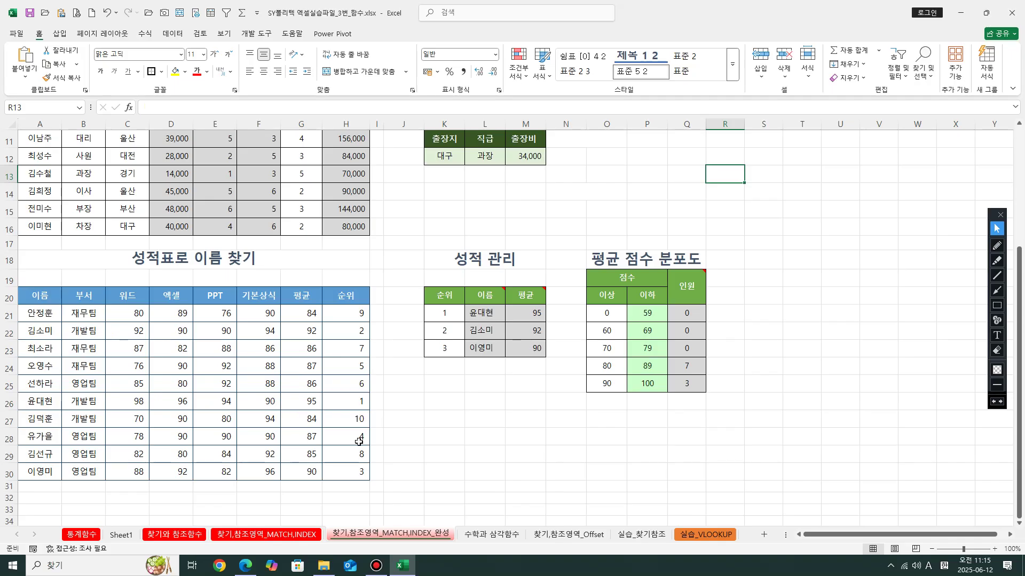
{"action": "left_click", "coordinate": [492, 398]}
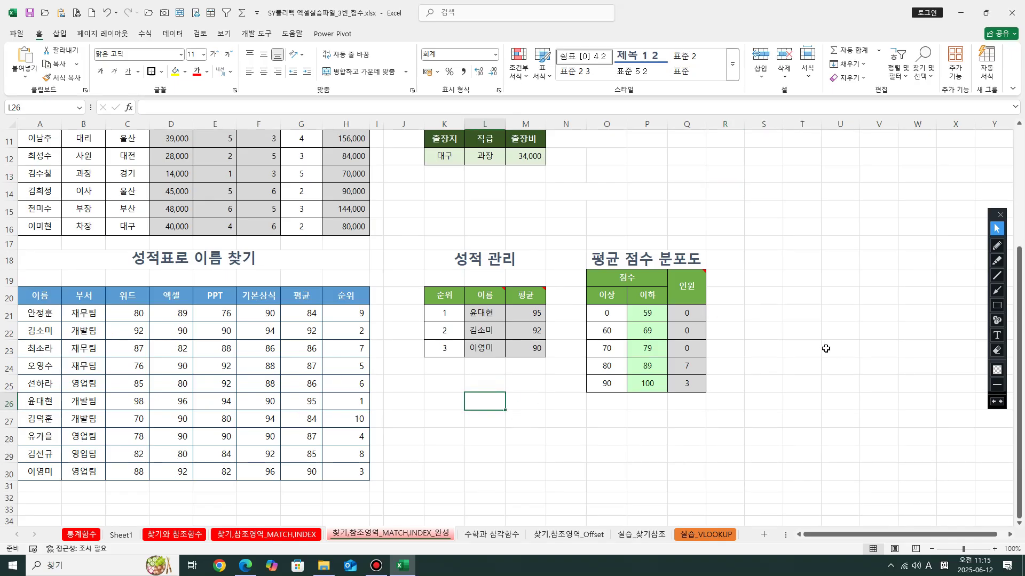
{"action": "left_click", "coordinate": [291, 535]}
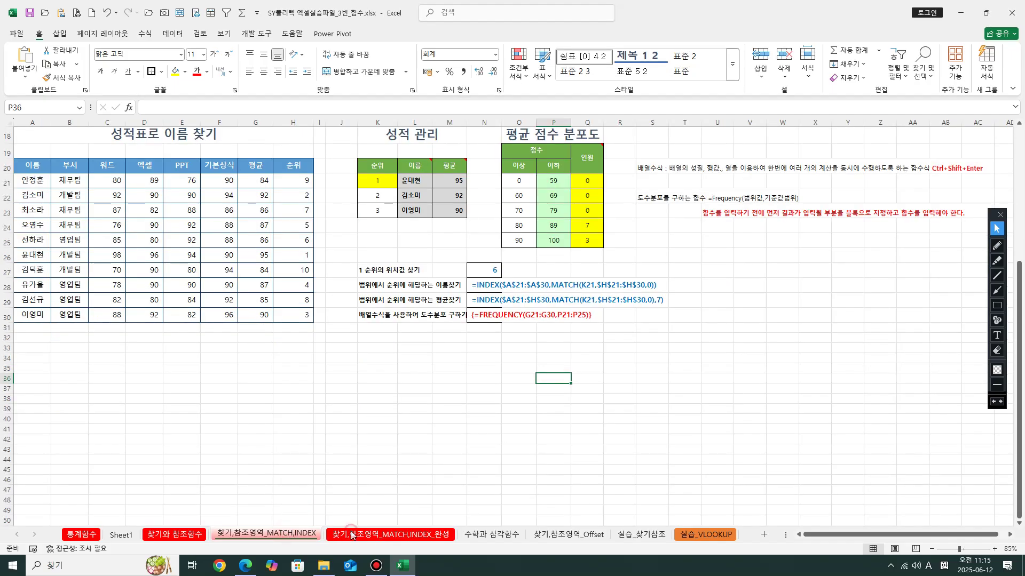
{"action": "left_click", "coordinate": [351, 536]}
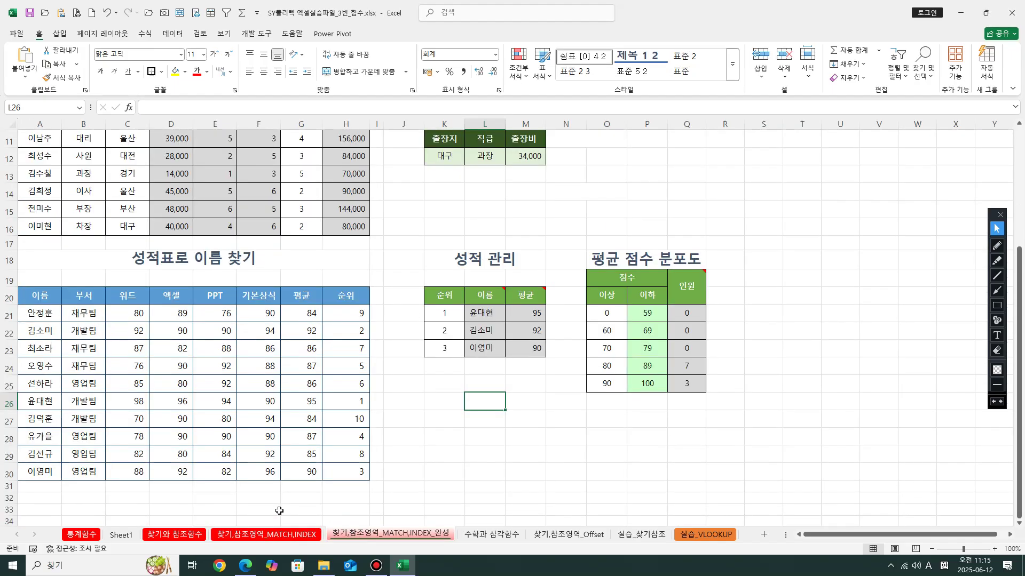
{"action": "left_click", "coordinate": [462, 465]}
Look through the other function practice sheets and open the 찾기,참조영역_Offset sheet
{"action": "left_click", "coordinate": [486, 536]}
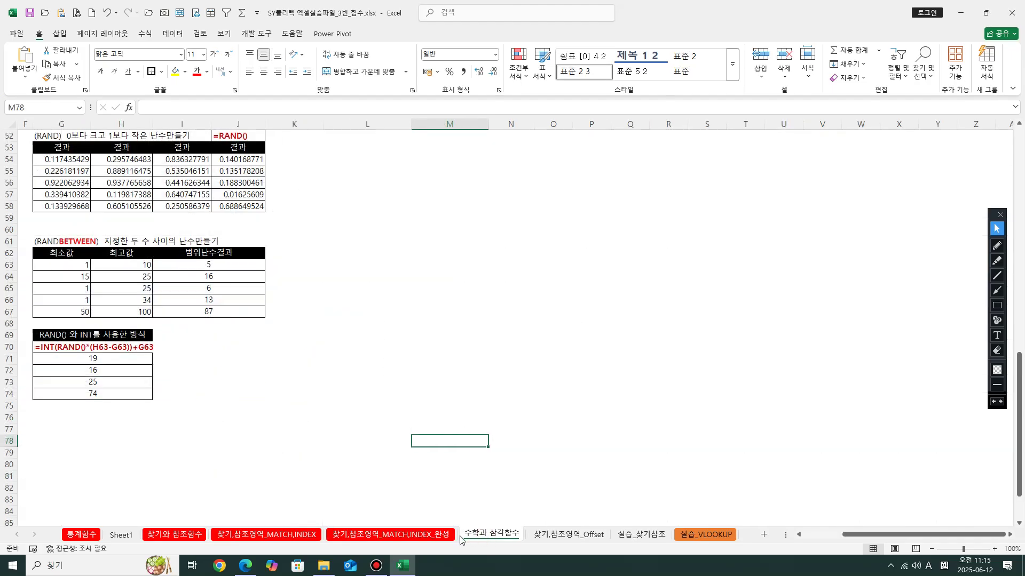
{"action": "mouse_move", "coordinate": [502, 538]}
{"action": "left_mouse_down"}
{"action": "mouse_move", "coordinate": [102, 540]}
{"action": "mouse_move", "coordinate": [520, 542]}
{"action": "left_mouse_up"}
{"action": "left_click", "coordinate": [168, 535]}
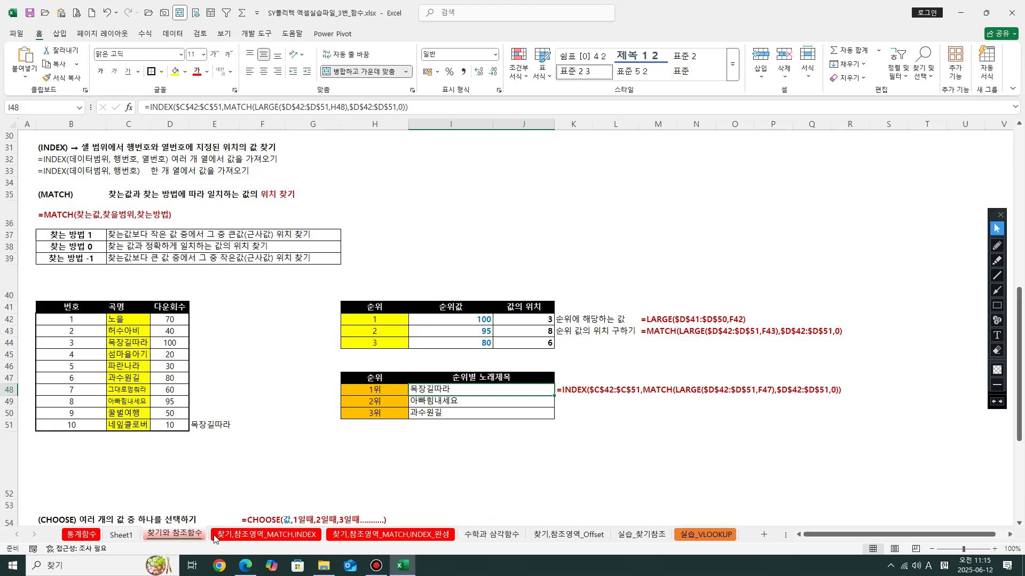
{"action": "left_click", "coordinate": [255, 540]}
{"action": "left_click", "coordinate": [201, 541]}
{"action": "left_click", "coordinate": [262, 536]}
{"action": "left_click", "coordinate": [425, 492]}
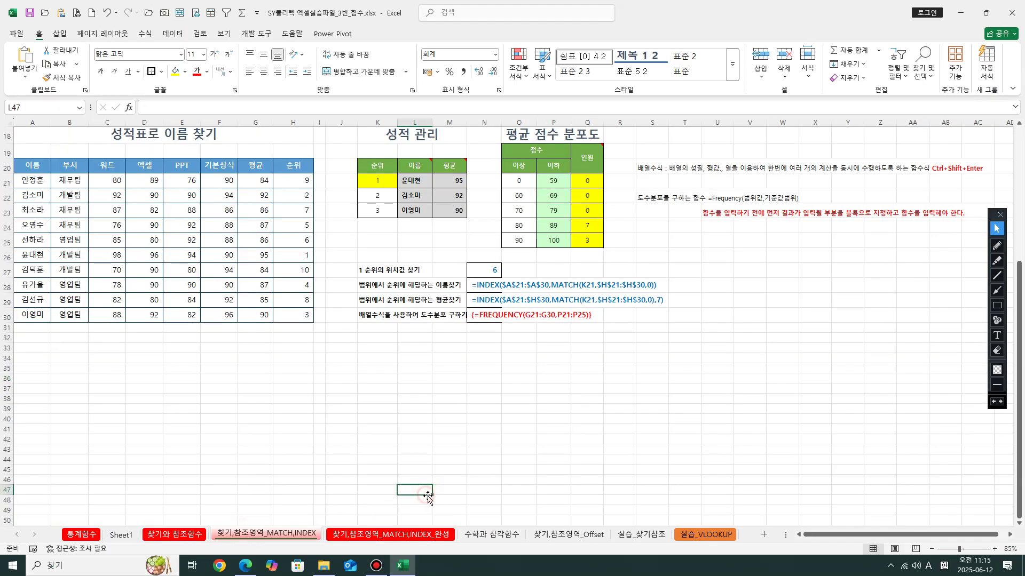
{"action": "left_click", "coordinate": [494, 534]}
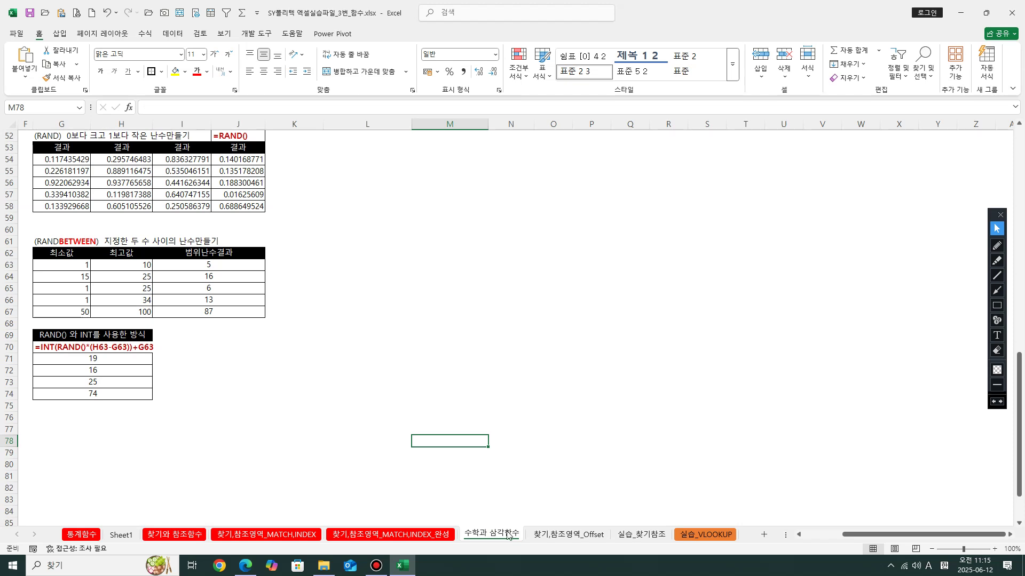
{"action": "left_click", "coordinate": [565, 535]}
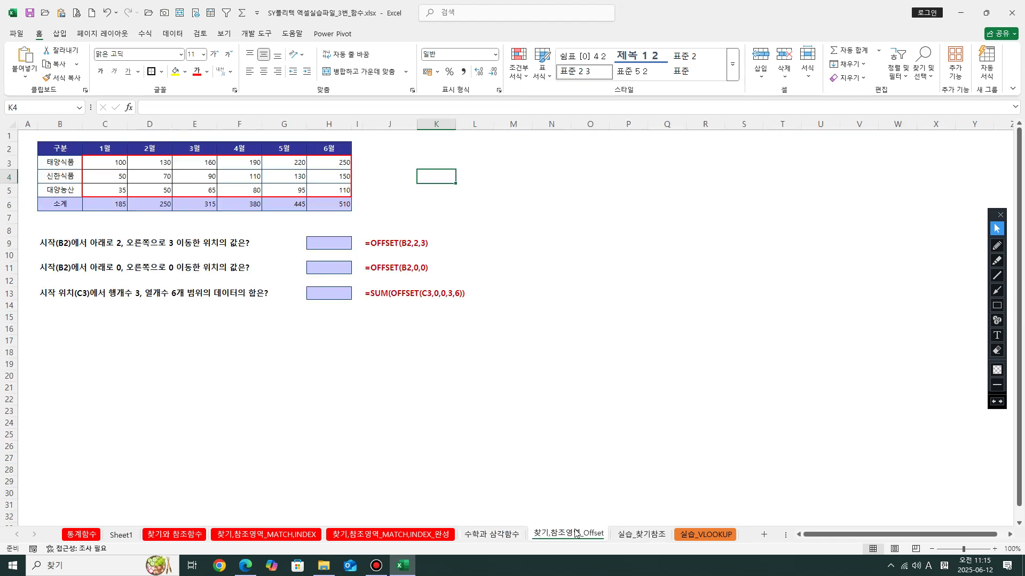
{"action": "left_click", "coordinate": [635, 538]}
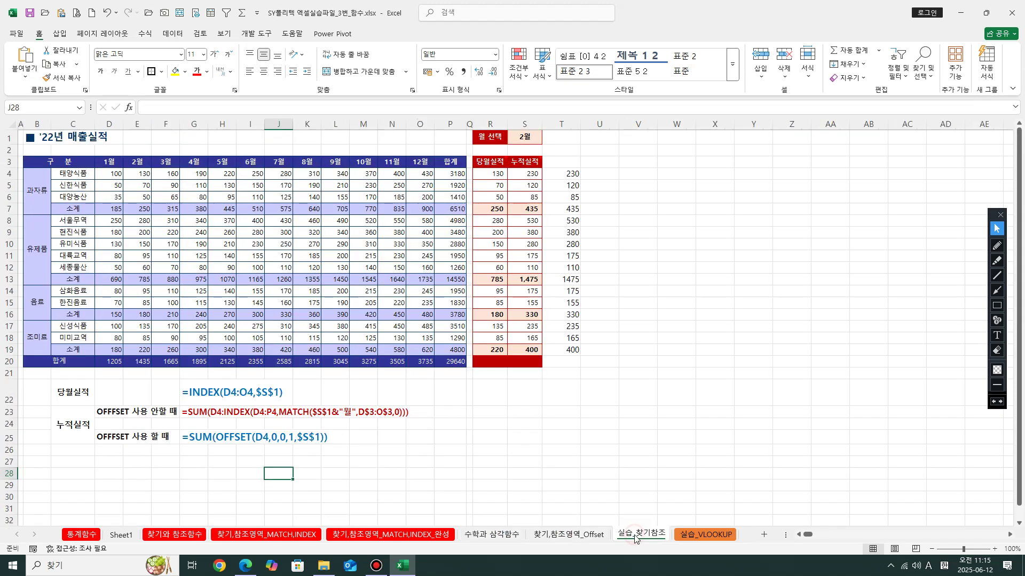
{"action": "left_click", "coordinate": [565, 535]}
{"action": "left_click", "coordinate": [550, 492]}
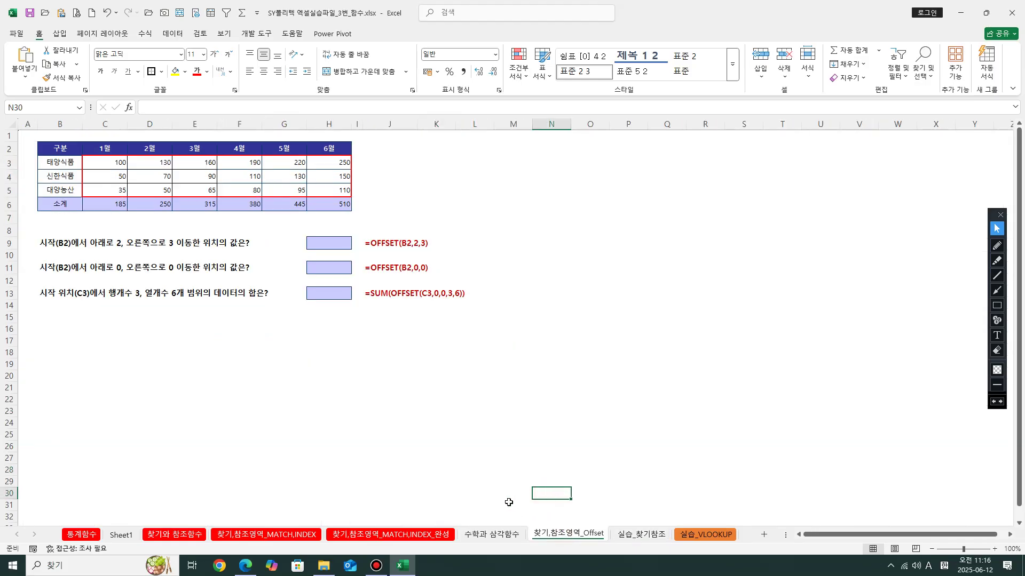